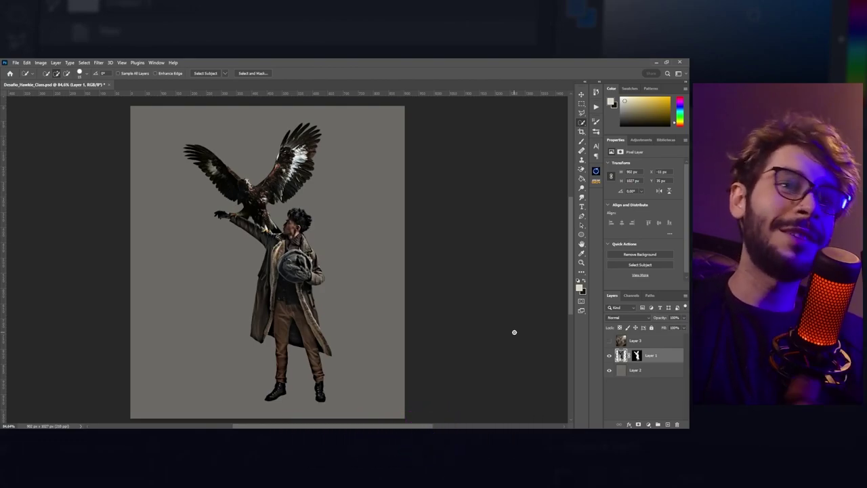
# Disable and re-enable Layer 1's mask to compare the studio background, then take the Move tool
pyautogui.keyDown('shift'); pyautogui.click(638, 357); pyautogui.keyUp('shift')
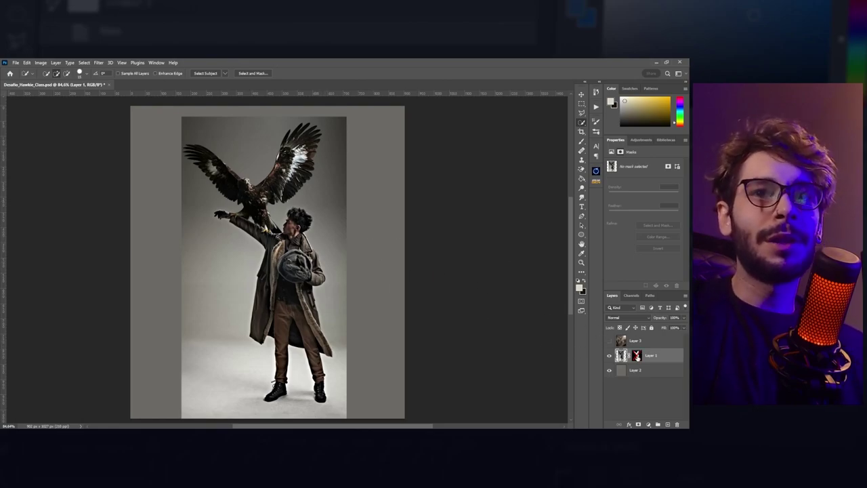
pyautogui.keyDown('shift'); pyautogui.click(636, 356); pyautogui.keyUp('shift')
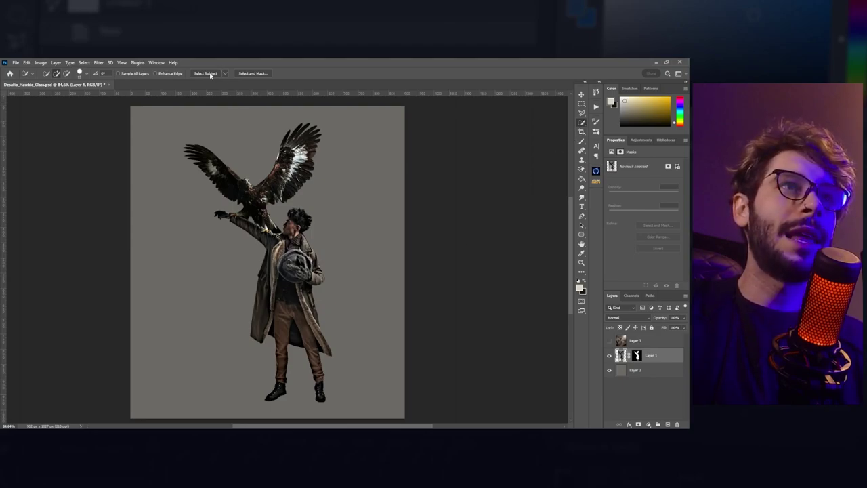
pyautogui.click(582, 95)
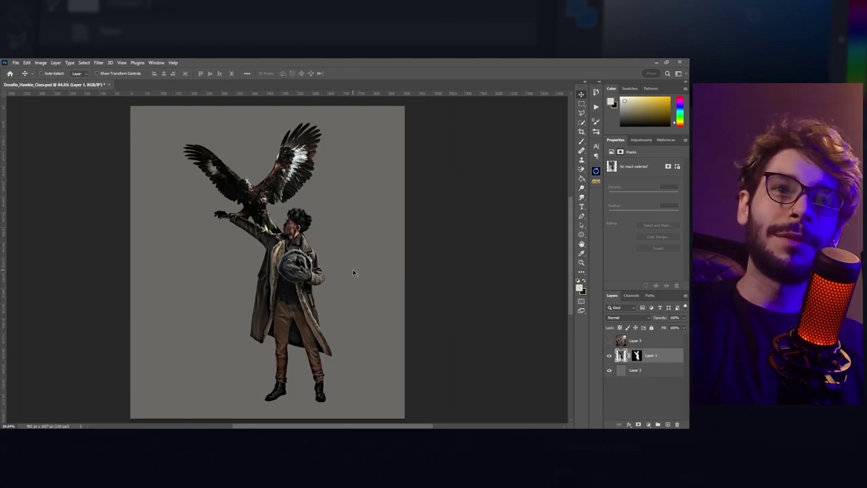
# Select the grey background Layer 2 and toggle its visibility to check it
pyautogui.click(666, 371)
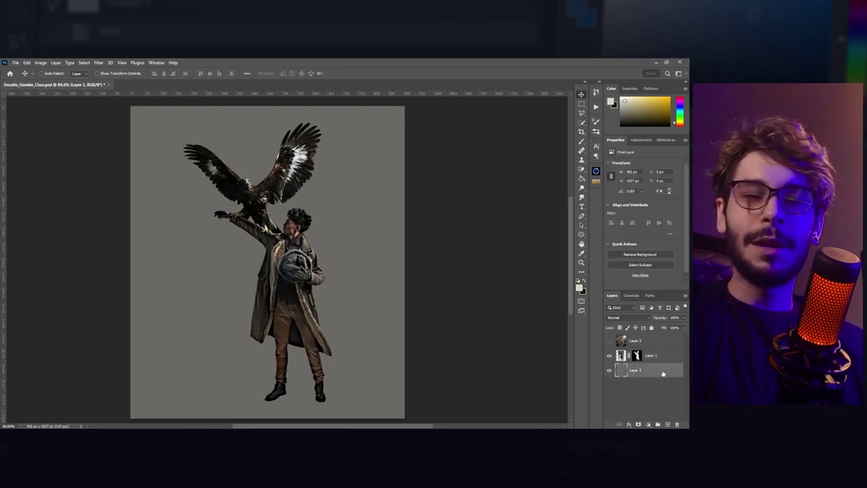
pyautogui.click(609, 370)
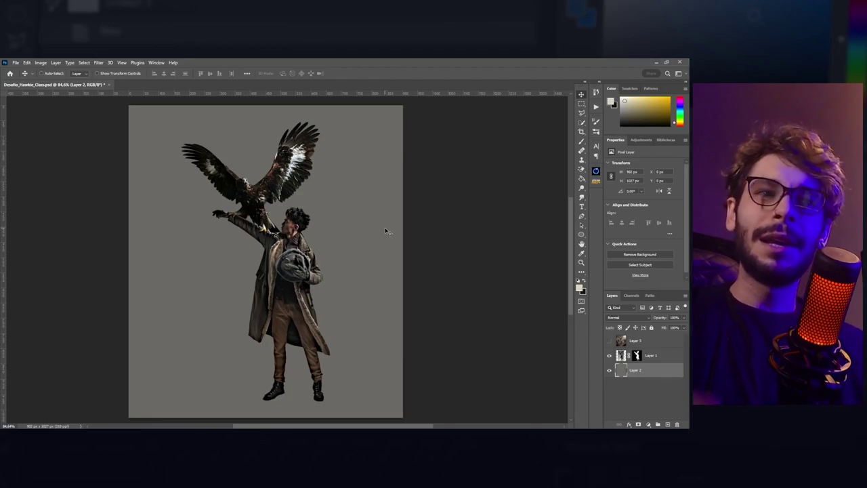
pyautogui.scroll(-2, 314, 288)
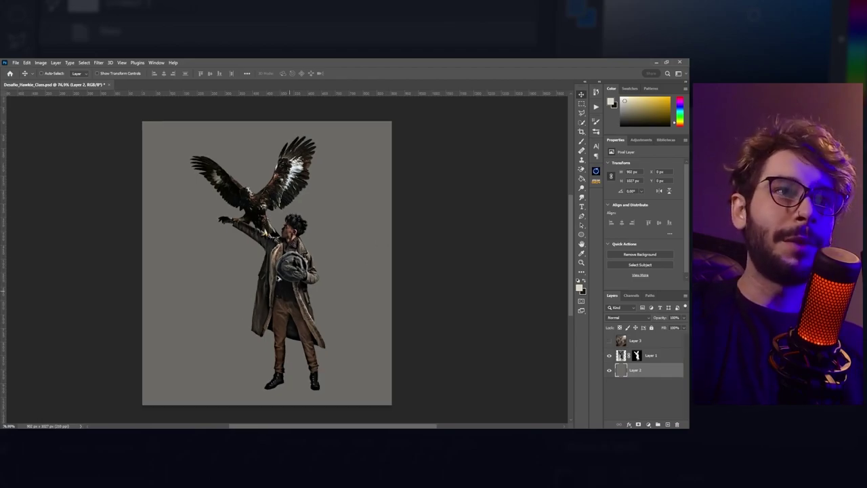
pyautogui.scroll(-2, 296, 274)
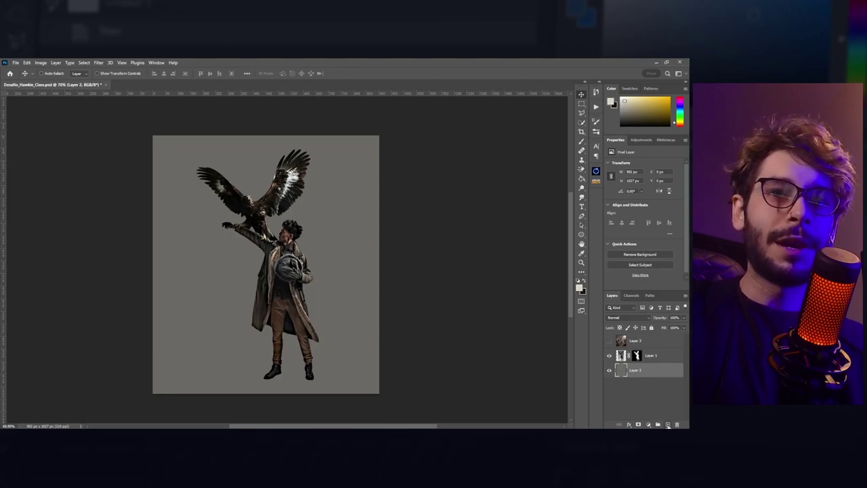
# With a large soft white brush, paint light across the bottom and top-right of the backdrop
pyautogui.press('b')
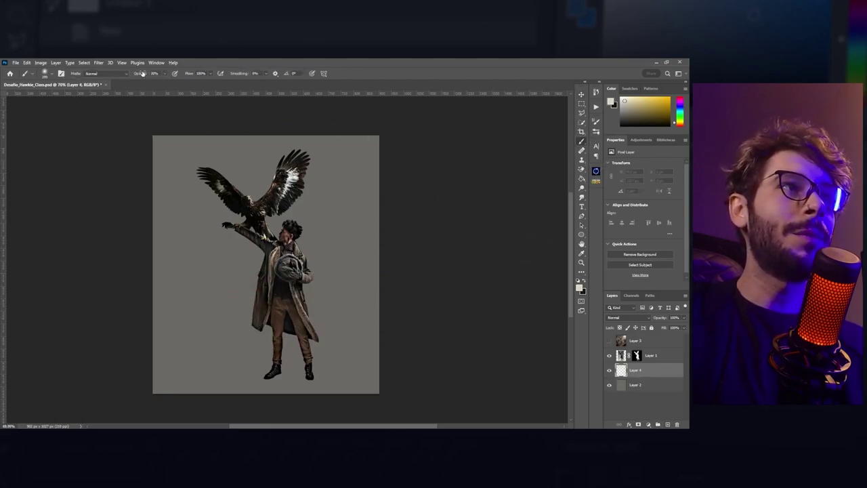
pyautogui.moveTo(233, 268); pyautogui.dragTo(274, 297)
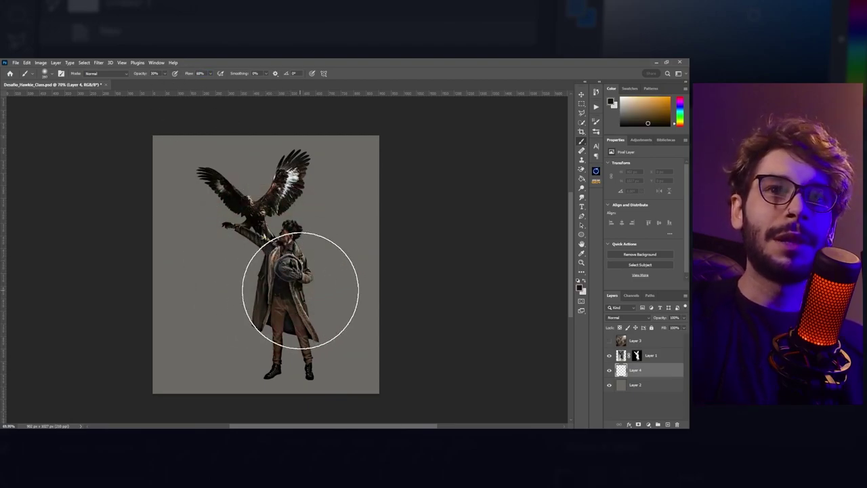
pyautogui.press('x')
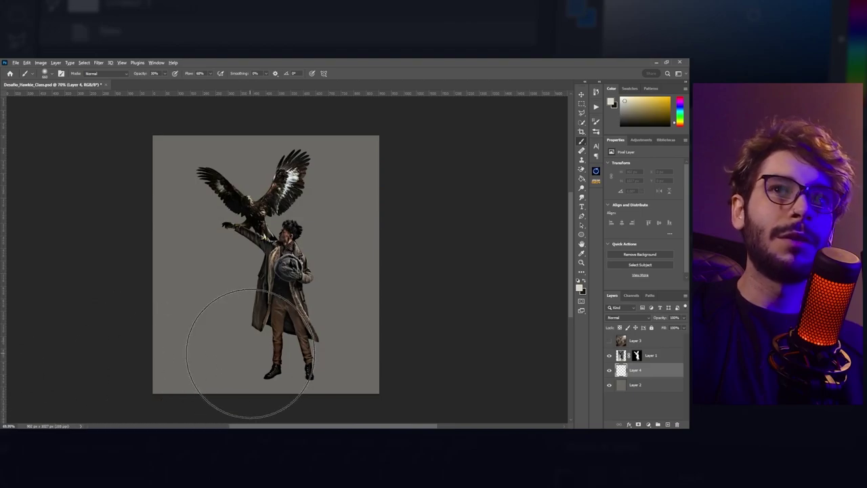
pyautogui.moveTo(58, 386); pyautogui.dragTo(464, 387)
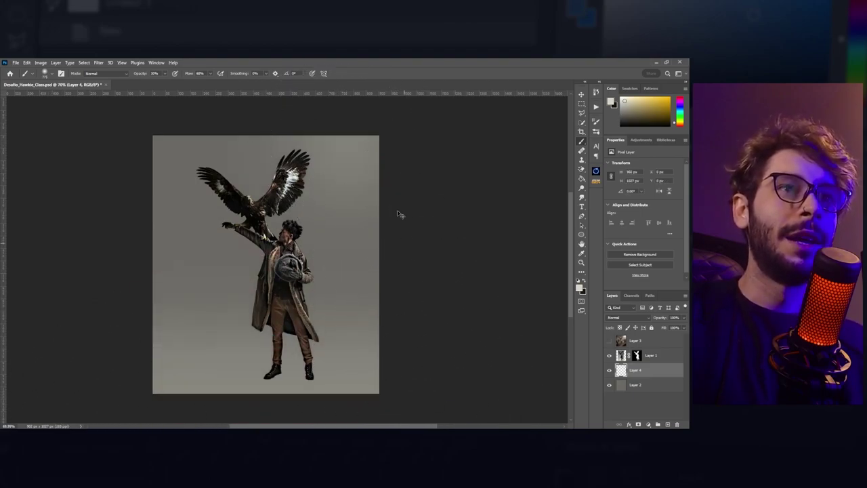
pyautogui.click(377, 141)
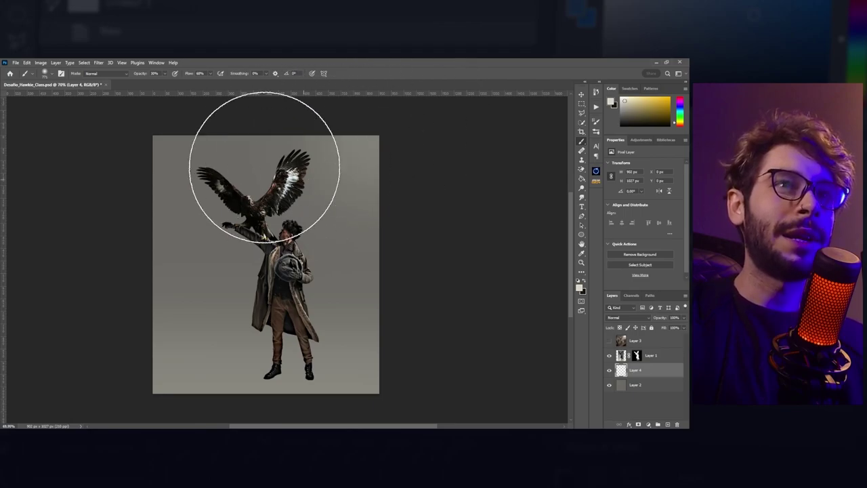
# Paint a soft black band across the lower canvas, redoing it slightly higher
pyautogui.scroll(-3, 267, 309)
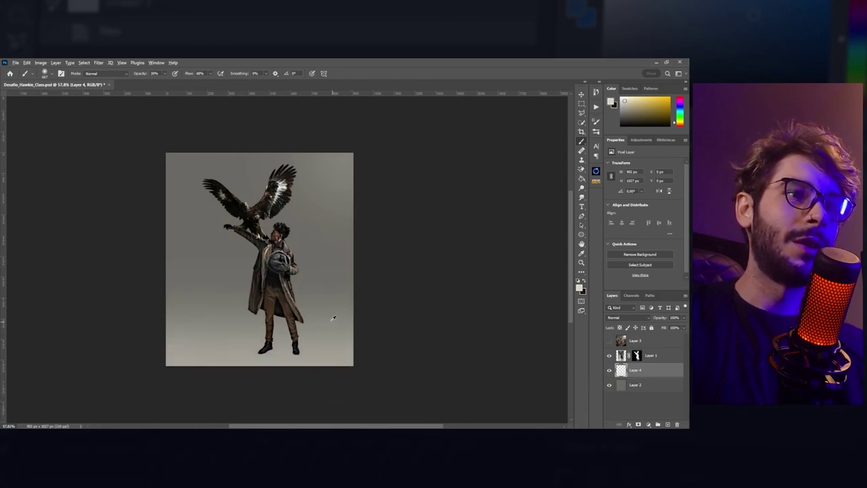
pyautogui.scroll(2, 255, 292)
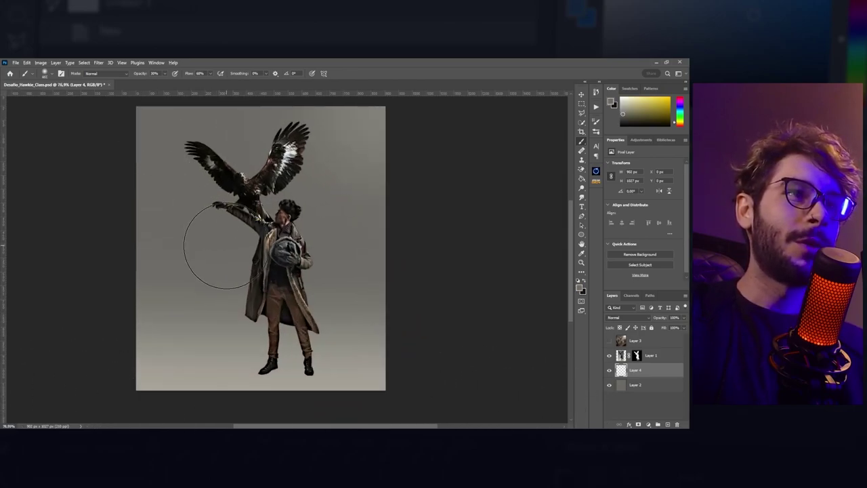
pyautogui.rightClick(247, 263)
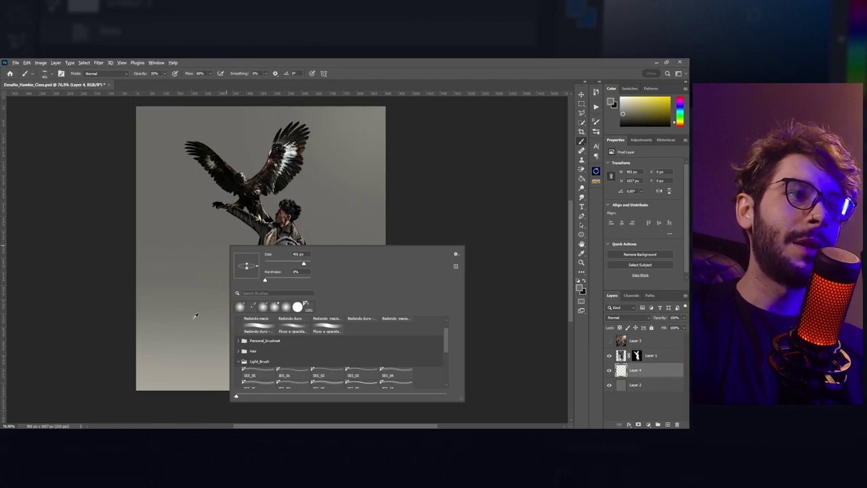
pyautogui.click(196, 315)
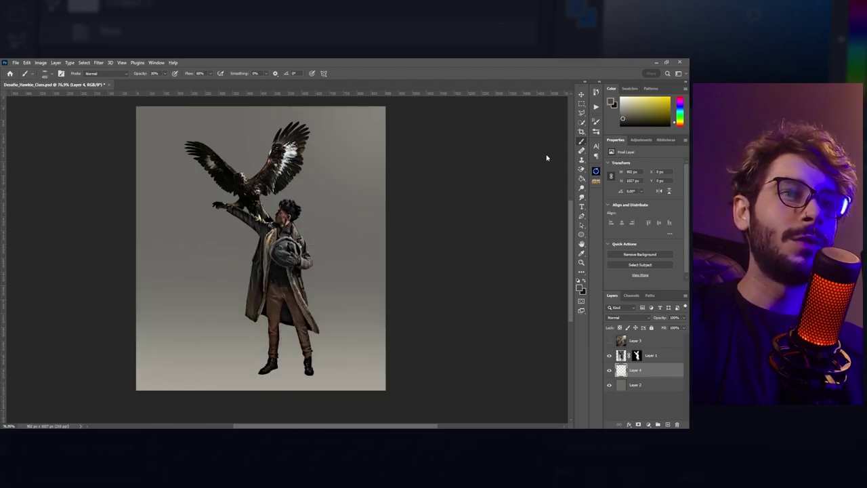
pyautogui.moveTo(63, 344); pyautogui.dragTo(539, 343)
pyautogui.hotkey('ctrl', 'z')
pyautogui.moveTo(70, 339); pyautogui.dragTo(580, 324)
pyautogui.press('v')
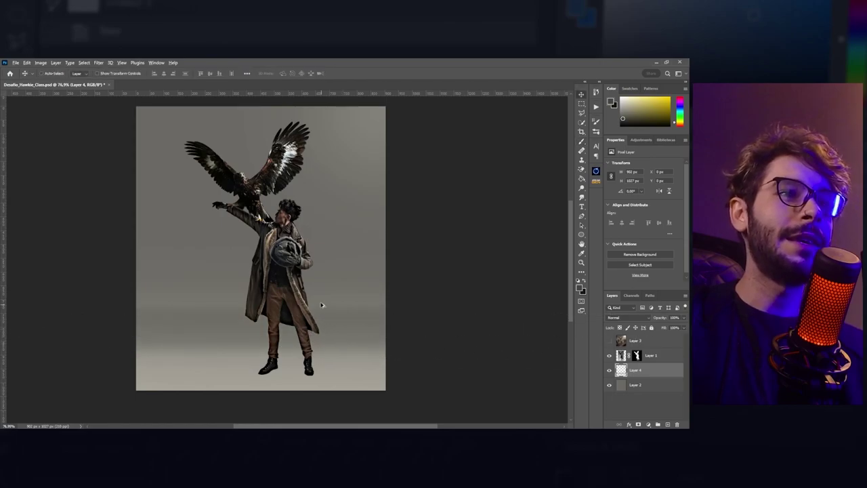
pyautogui.scroll(-2, 326, 300)
pyautogui.scroll(2, 335, 306)
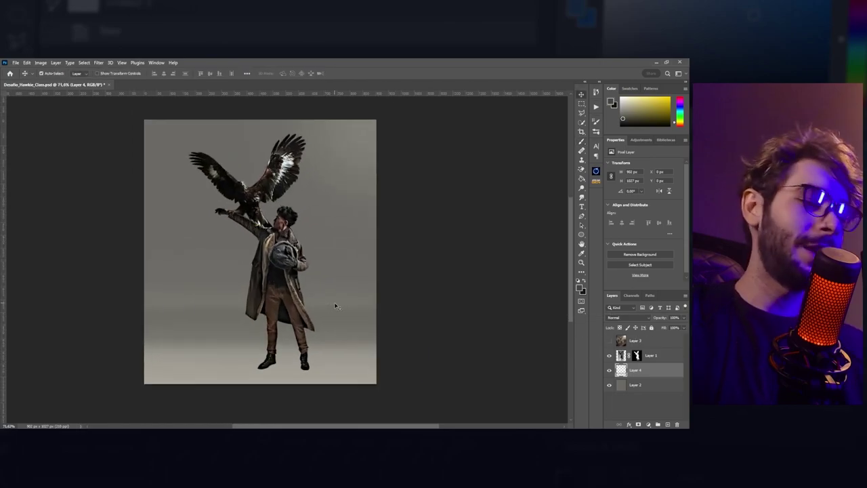
pyautogui.press('b')
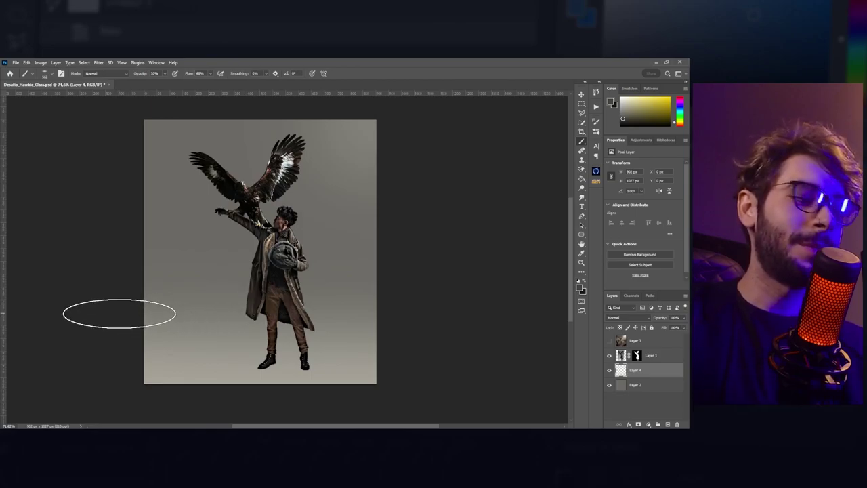
pyautogui.moveTo(405, 321)
pyautogui.mouseDown()
pyautogui.moveTo(71, 316)
pyautogui.moveTo(481, 318)
pyautogui.moveTo(419, 318)
pyautogui.mouseUp()
pyautogui.press('v')
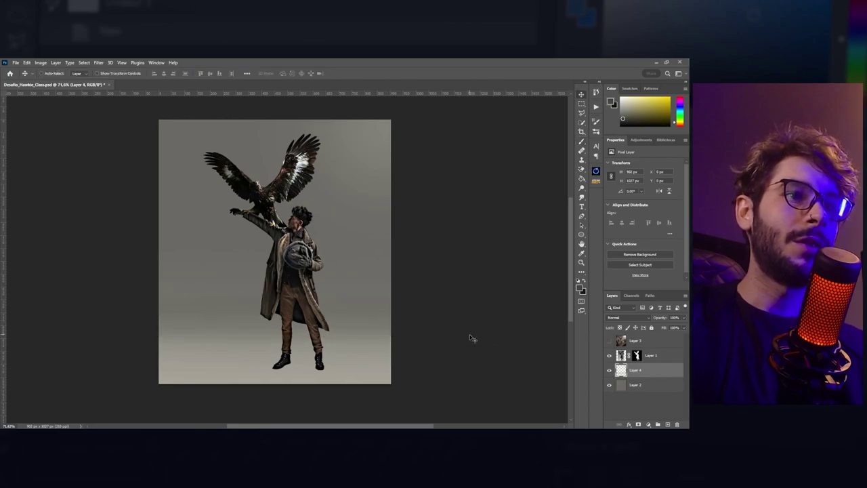
pyautogui.scroll(-2, 268, 291)
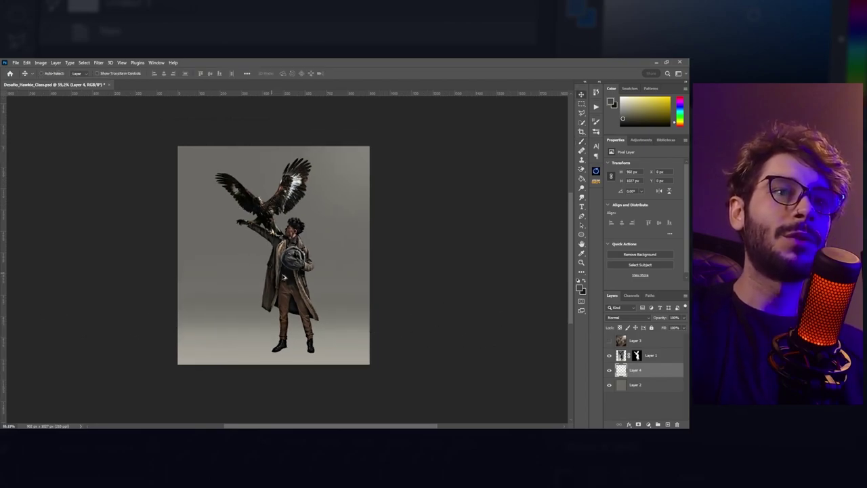
pyautogui.click(609, 370)
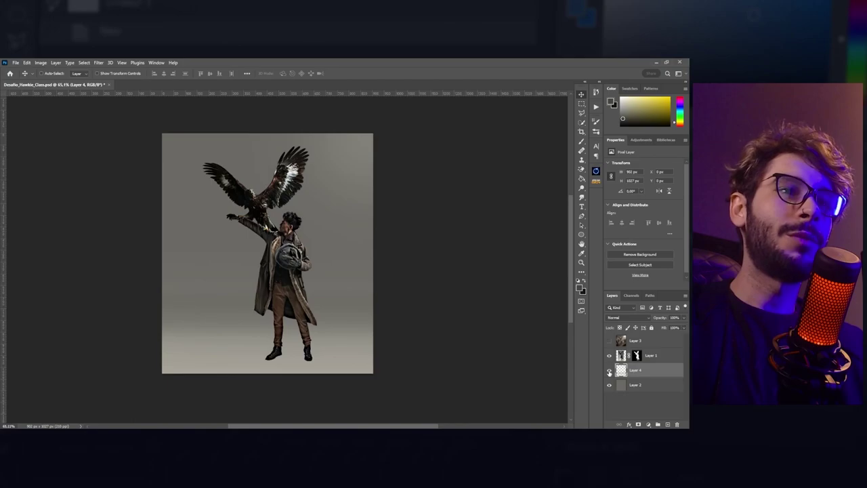
pyautogui.click(609, 371)
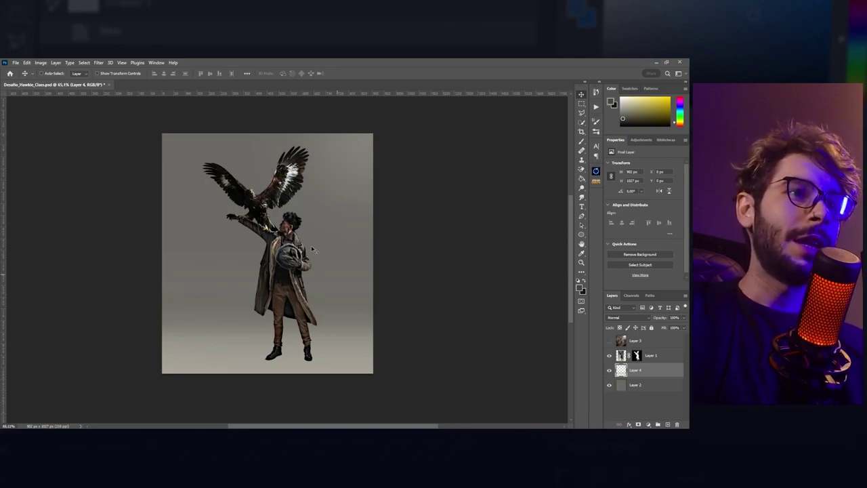
pyautogui.scroll(1, 312, 255)
pyautogui.scroll(1, 313, 271)
pyautogui.click(610, 369)
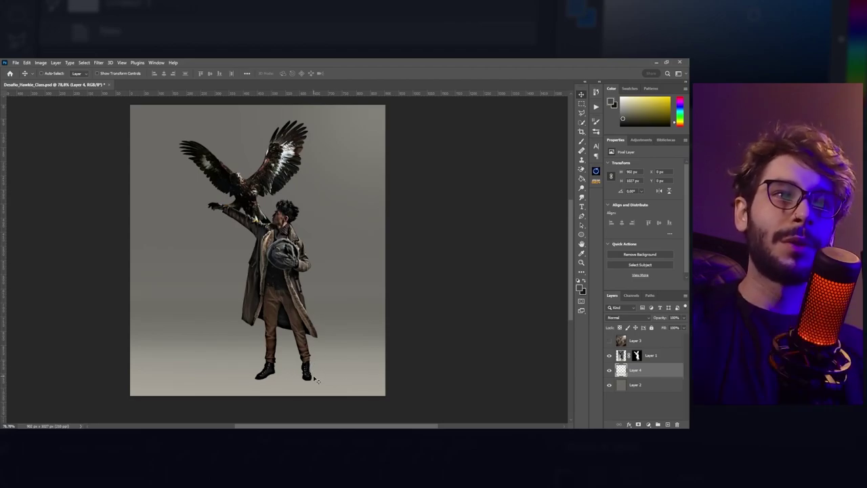
pyautogui.moveTo(335, 374); pyautogui.dragTo(342, 381)
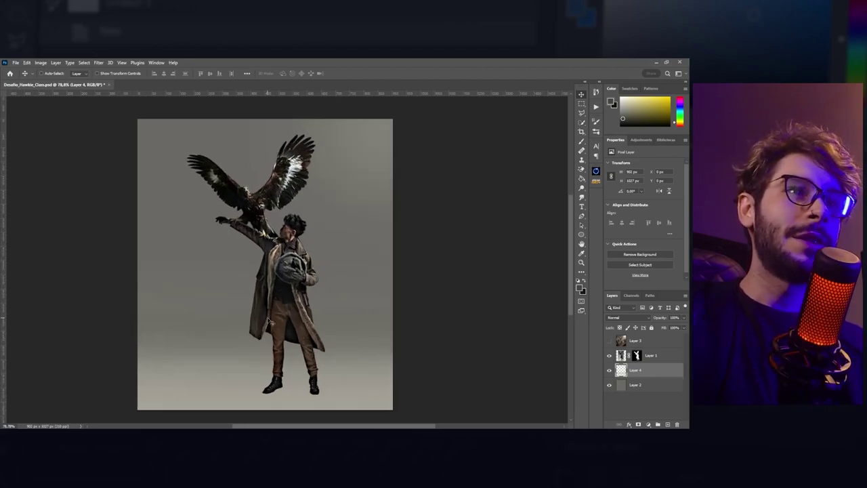
pyautogui.scroll(2, 267, 323)
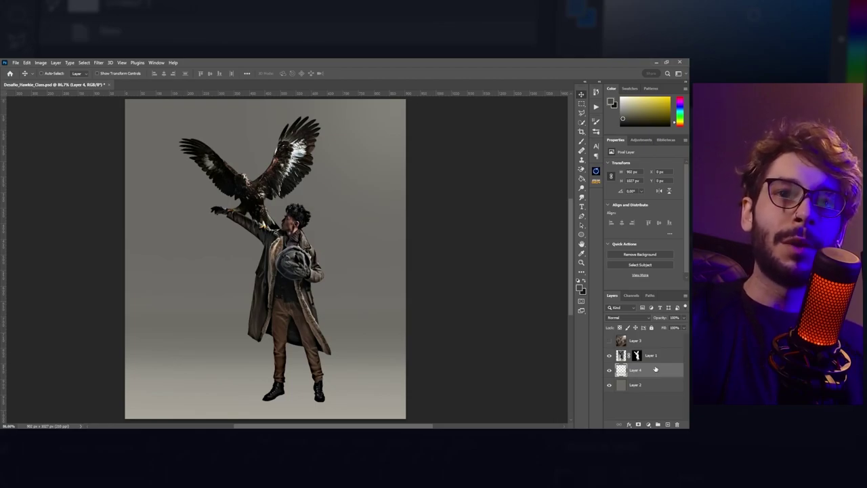
pyautogui.click(653, 361)
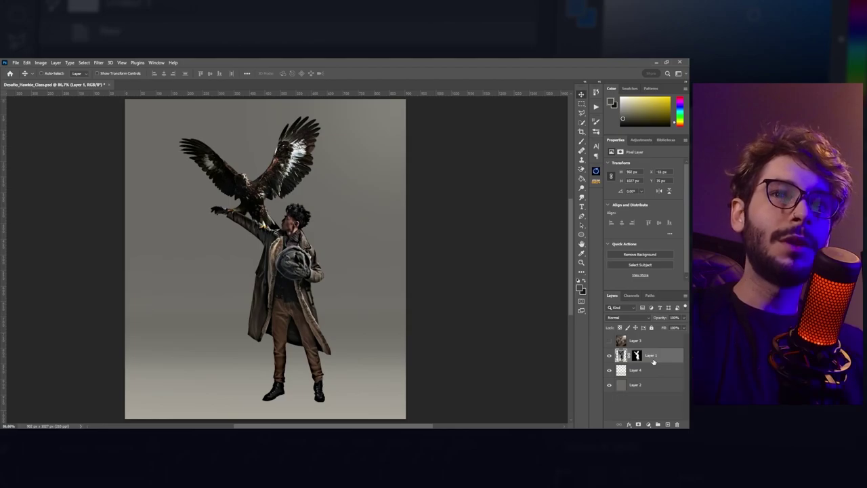
pyautogui.click(649, 371)
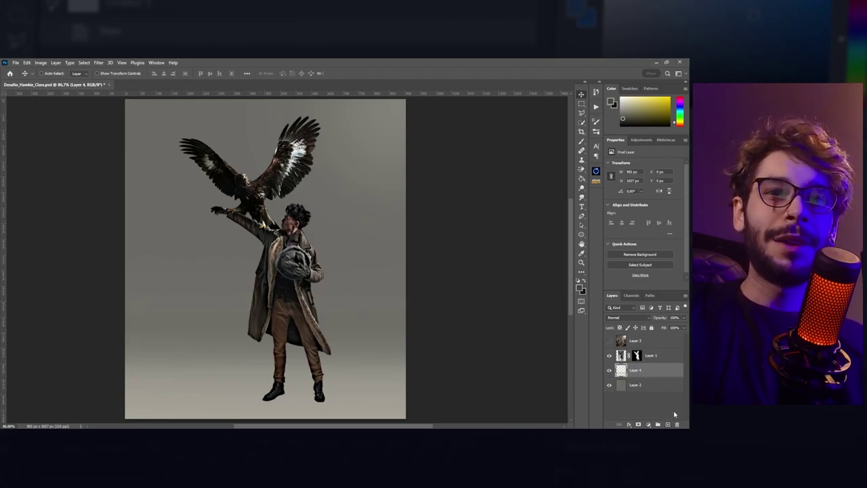
pyautogui.click(668, 424)
# Load the Clouds 1 brush from the Personal_brusheat set at 500 px
pyautogui.press('b')
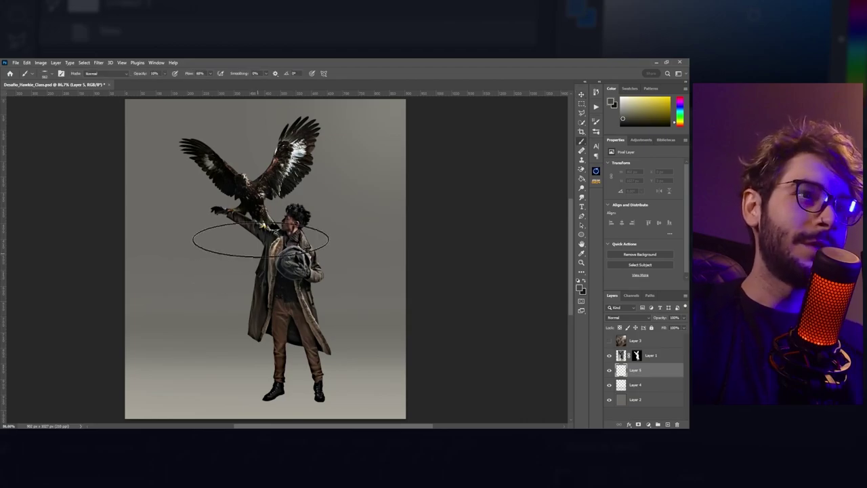
pyautogui.rightClick(266, 241)
pyautogui.click(272, 354)
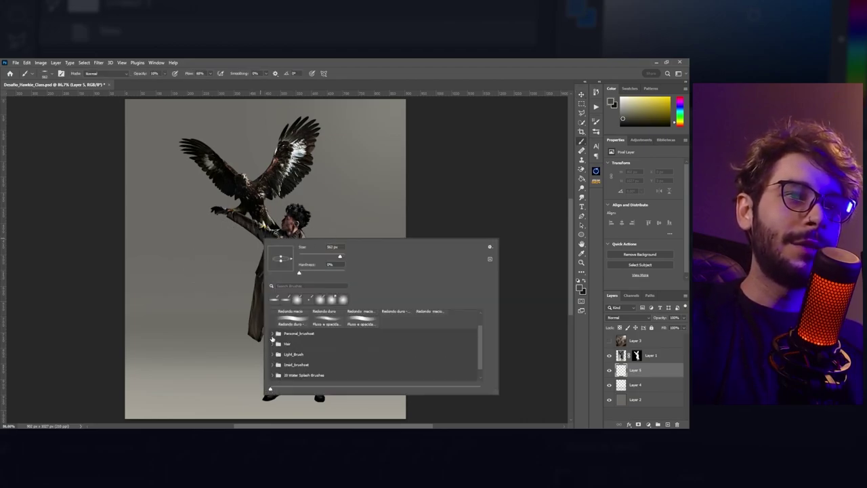
pyautogui.click(271, 334)
pyautogui.click(298, 344)
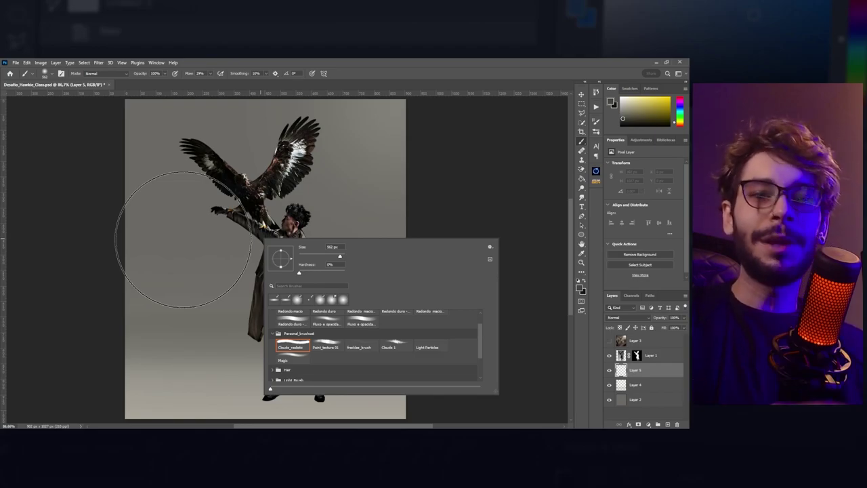
pyautogui.click(396, 346)
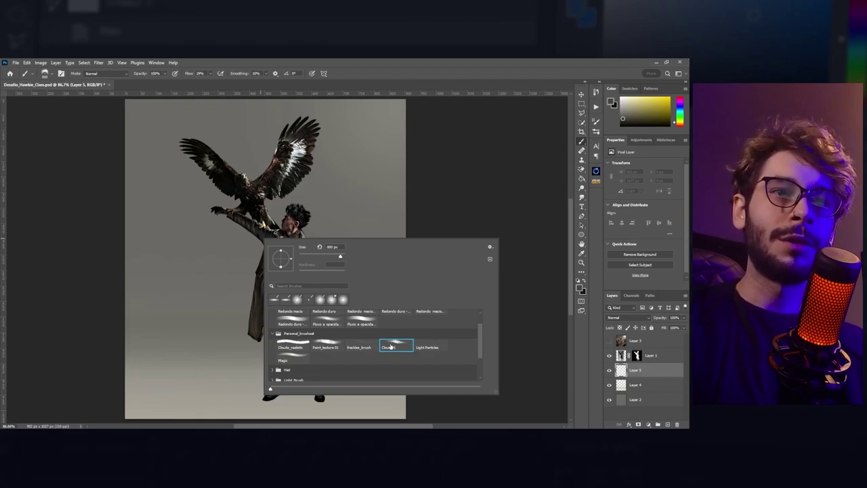
pyautogui.click(161, 268)
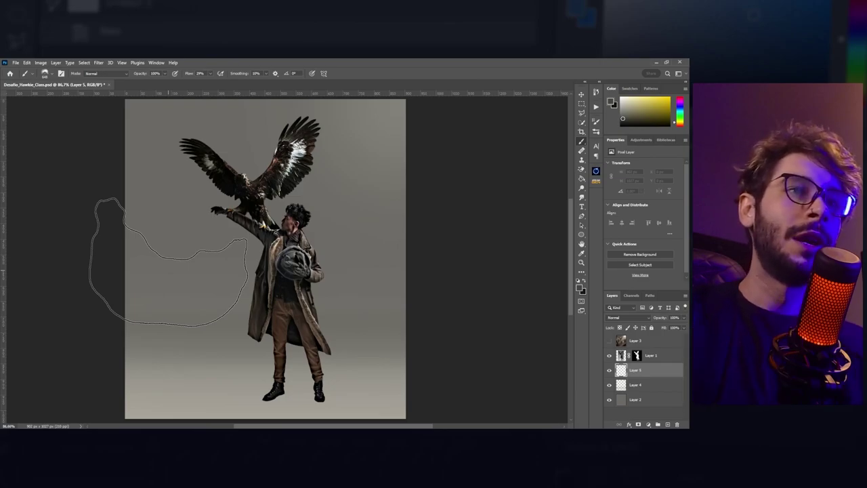
# Choose a light warm grey and brush cloud smoke up the left side of the image
pyautogui.scroll(-2, 306, 285)
pyautogui.scroll(1, 262, 273)
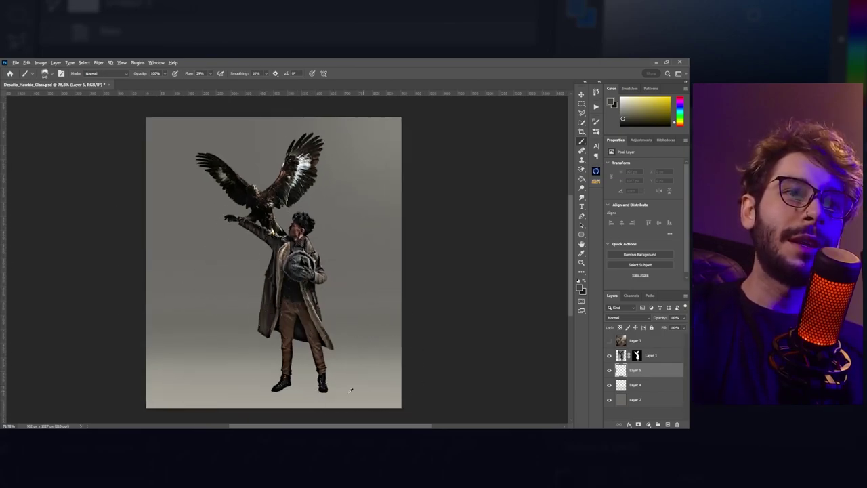
pyautogui.keyDown('alt'); pyautogui.click(255, 390); pyautogui.keyUp('alt')
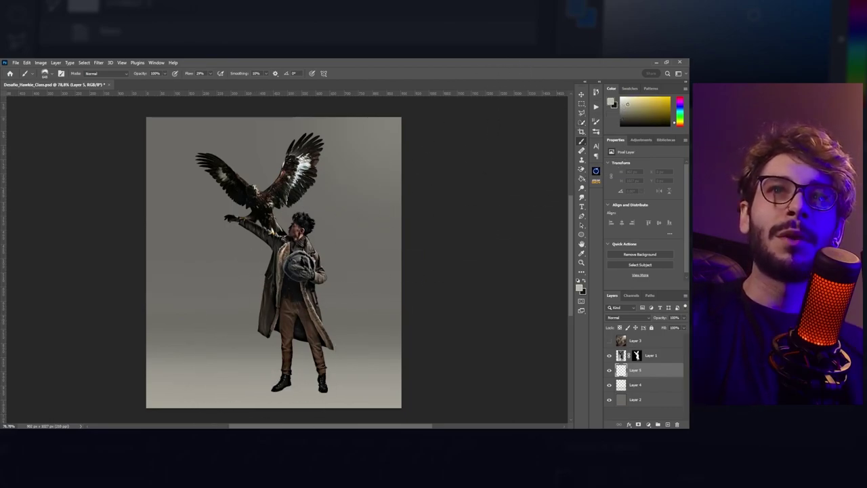
pyautogui.moveTo(679, 126); pyautogui.dragTo(682, 127)
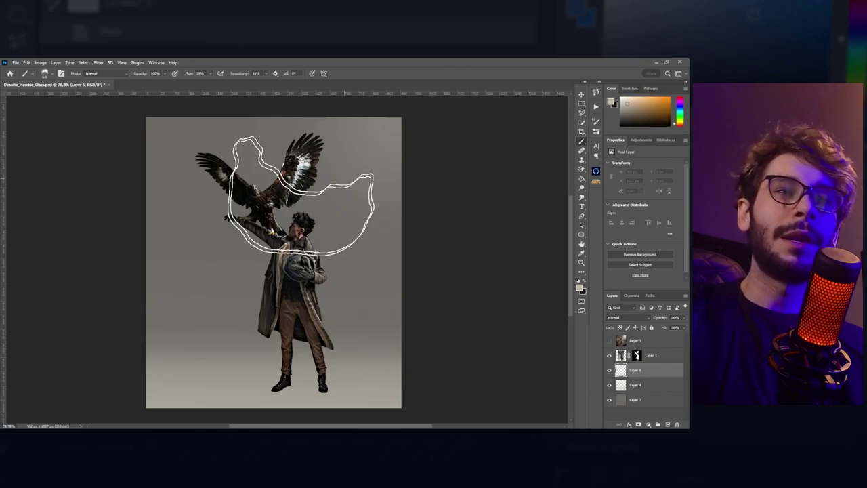
pyautogui.scroll(-1, 300, 203)
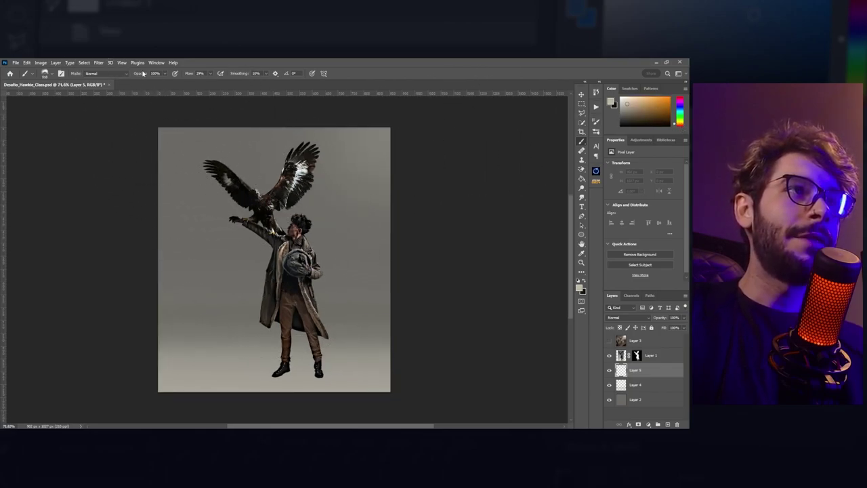
pyautogui.click(271, 250)
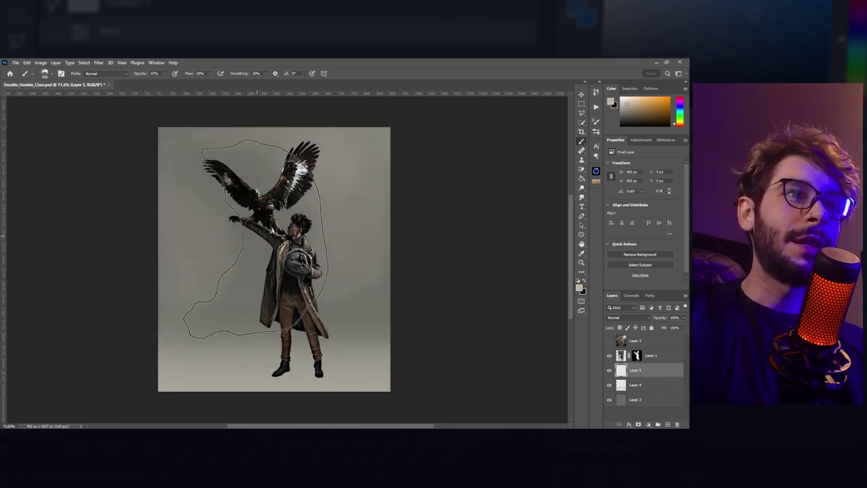
pyautogui.moveTo(332, 265); pyautogui.dragTo(230, 135)
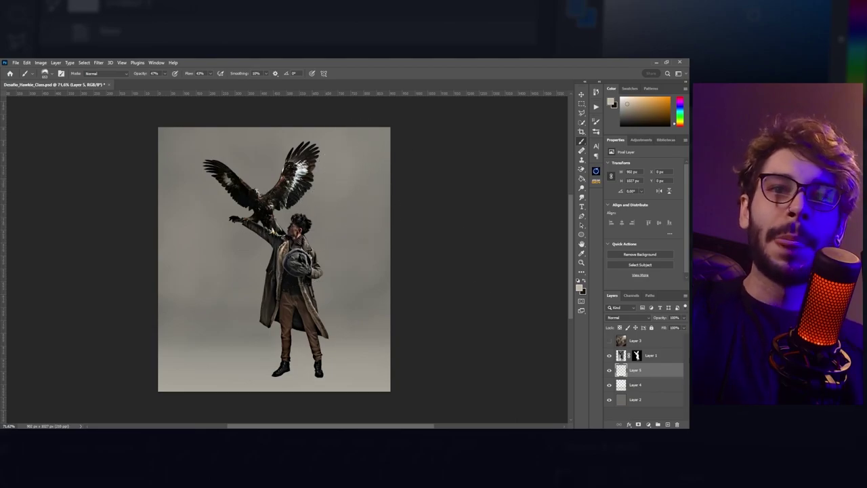
# Add empty Layer 6 above Layer 5 for more smoke and select the background layers together
pyautogui.click(668, 423)
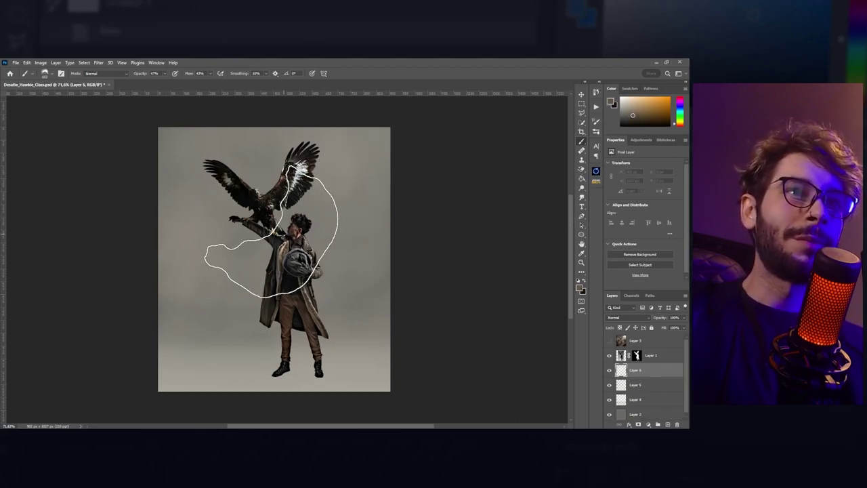
pyautogui.scroll(-1, 278, 234)
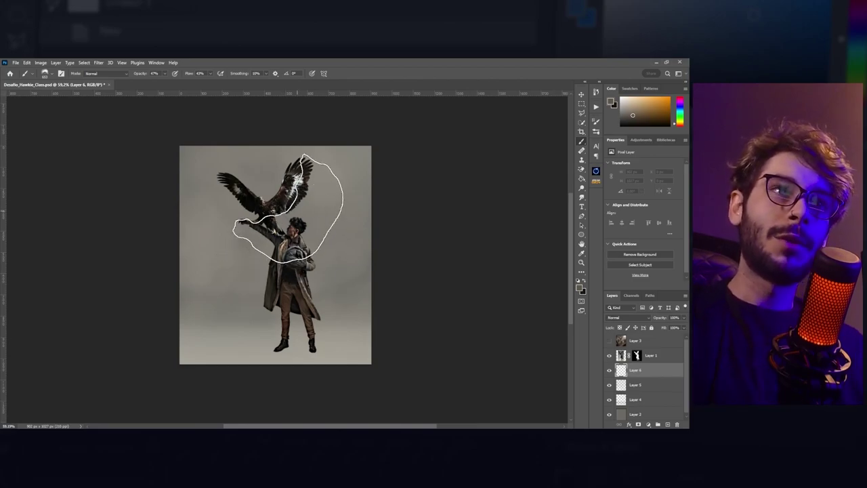
pyautogui.scroll(2, 285, 226)
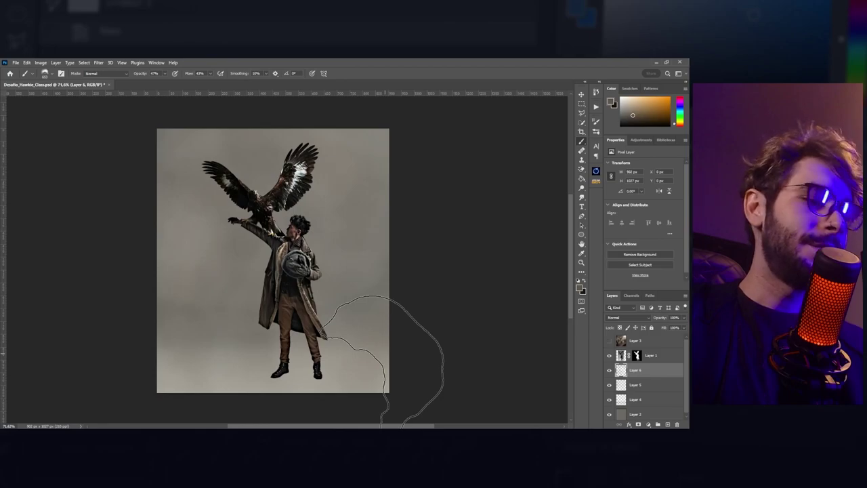
pyautogui.scroll(1, 268, 281)
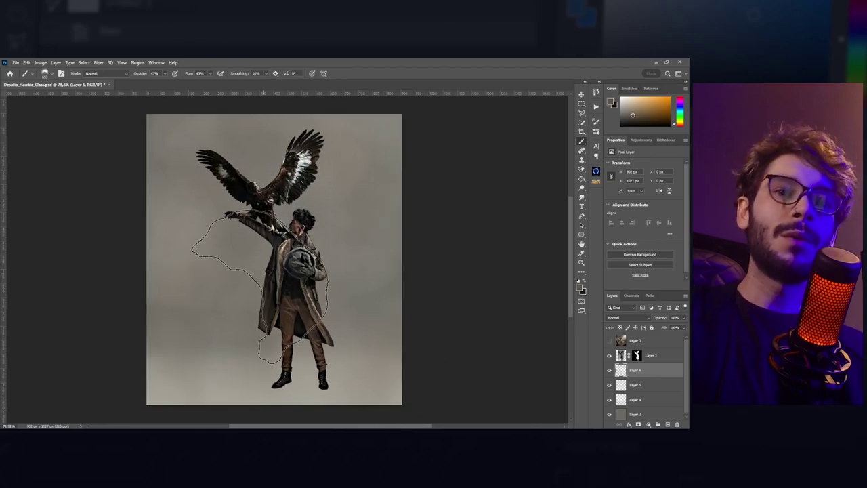
pyautogui.scroll(-1, 643, 380)
pyautogui.keyDown('shift'); pyautogui.click(653, 413); pyautogui.keyUp('shift')
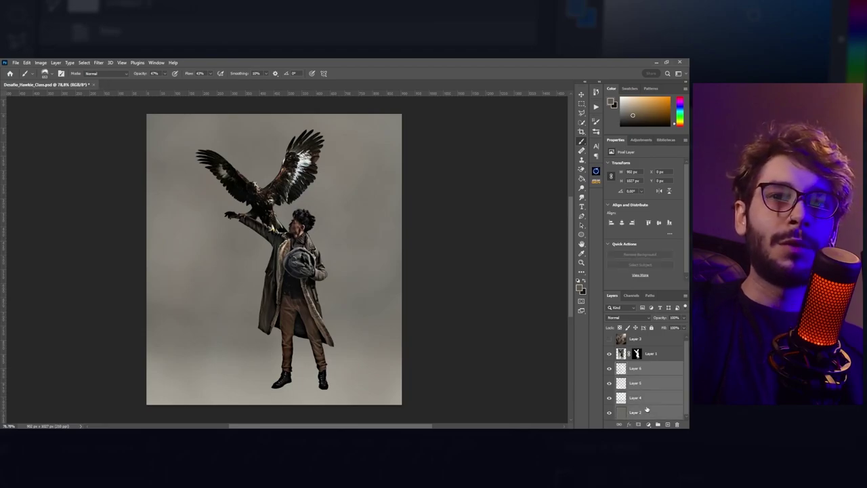
# Group the selected background layers as BG and put Layer 1 in its own group
pyautogui.hotkey('ctrl', 'g')
pyautogui.write('BG')
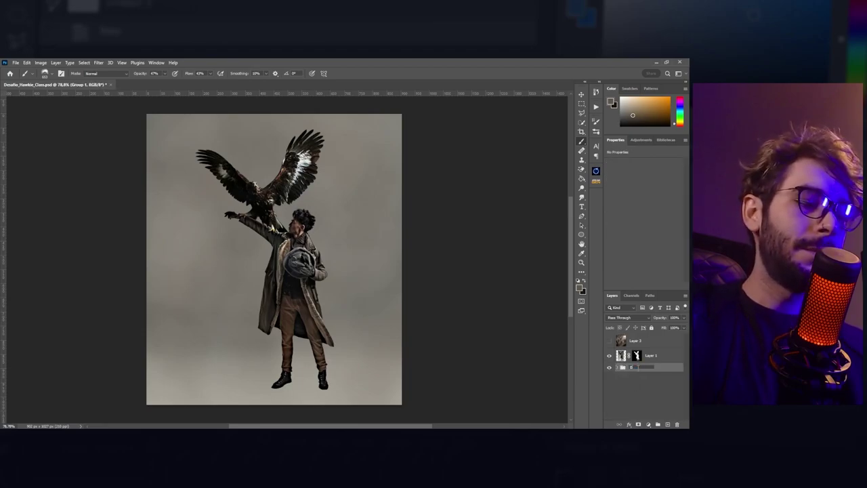
pyautogui.press('Return')
pyautogui.click(650, 356)
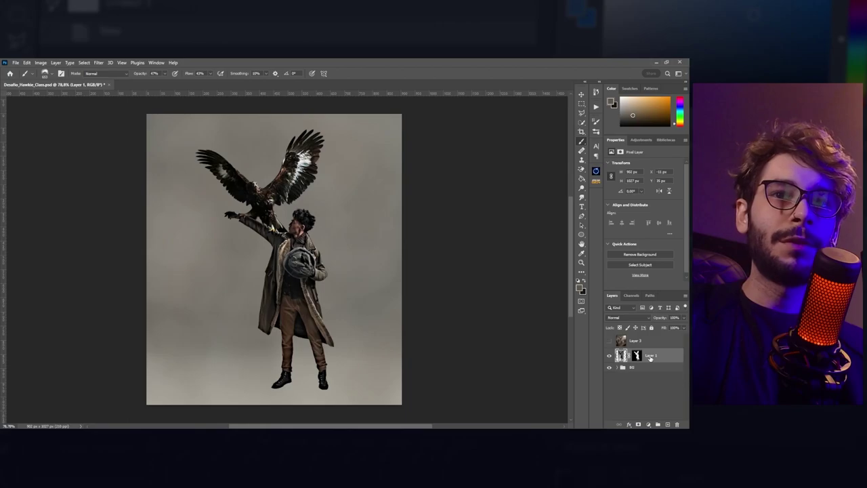
pyautogui.hotkey('ctrl', 'g')
# Set the blend mode of both the new group and the BG group to Normal
pyautogui.click(614, 317)
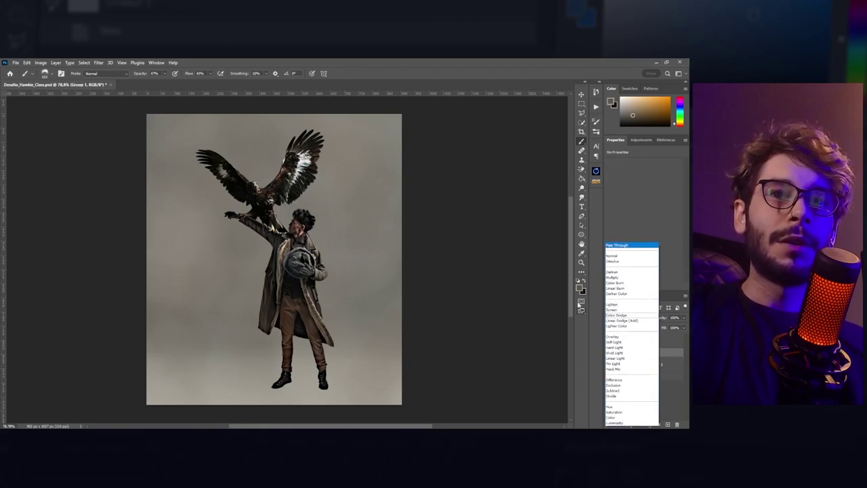
pyautogui.click(609, 256)
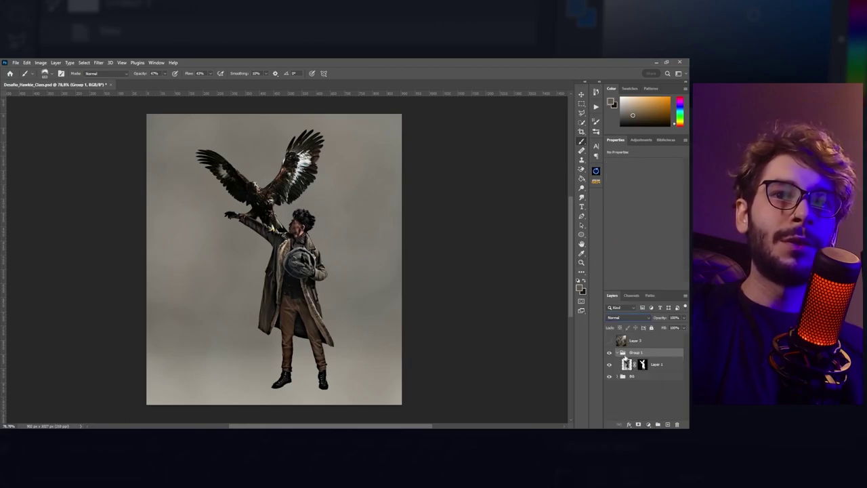
pyautogui.click(620, 377)
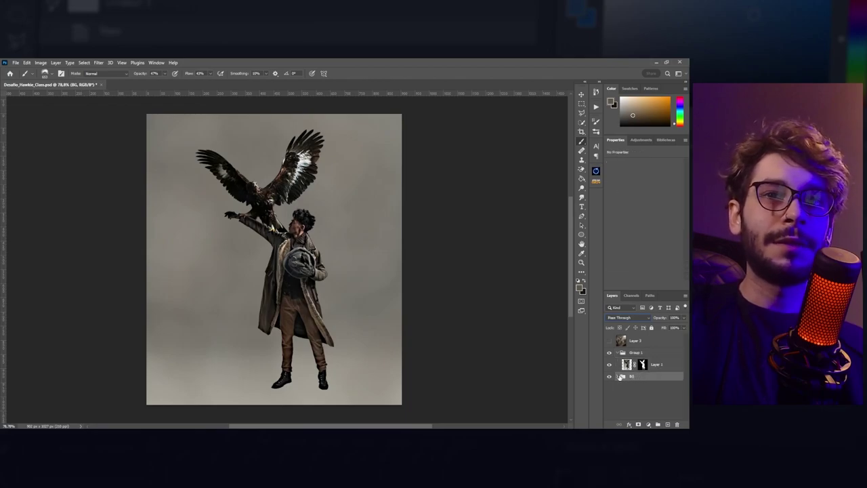
pyautogui.click(614, 317)
pyautogui.click(609, 257)
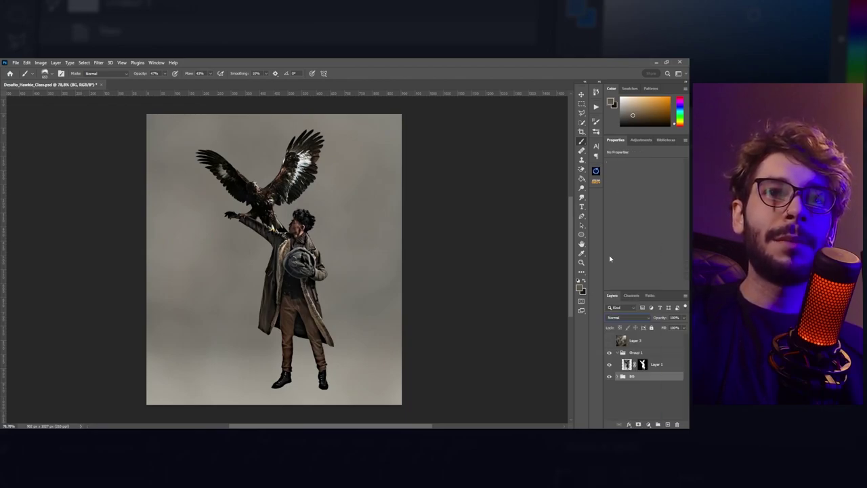
# Rename Layer 1's group to Hero and add a new empty layer above it
pyautogui.click(618, 353)
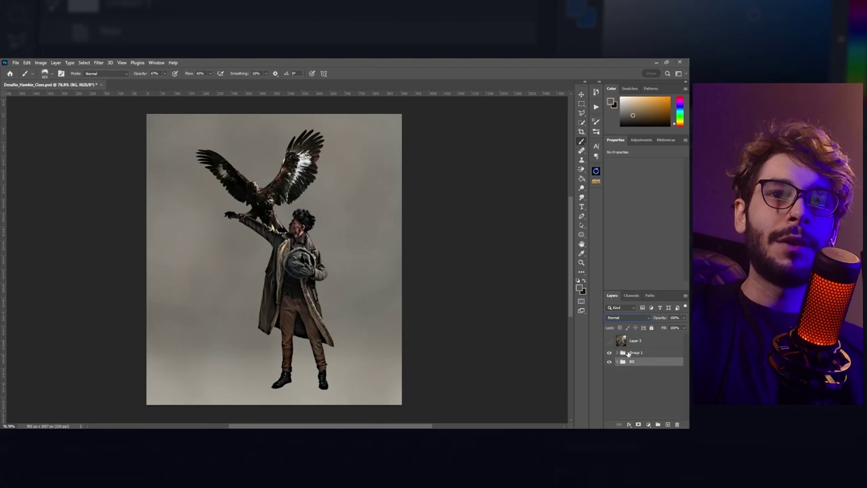
pyautogui.doubleClick(635, 353)
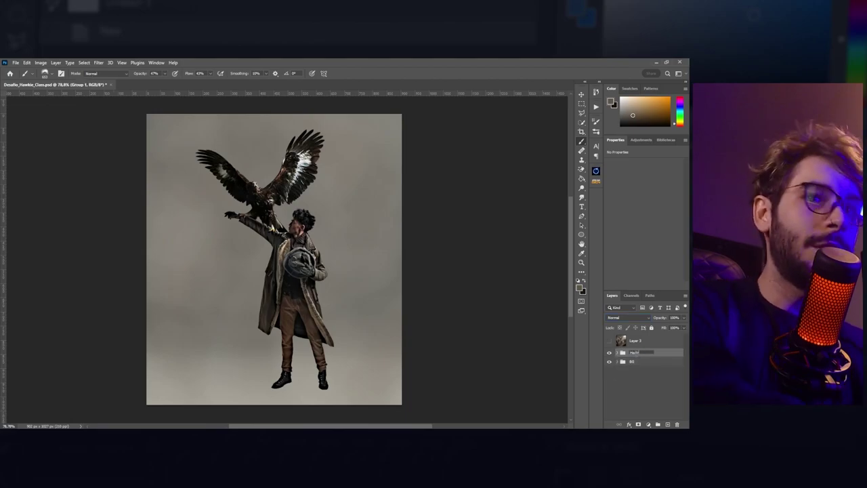
pyautogui.write('Hair')
pyautogui.press('BackSpace')
pyautogui.press('Return')
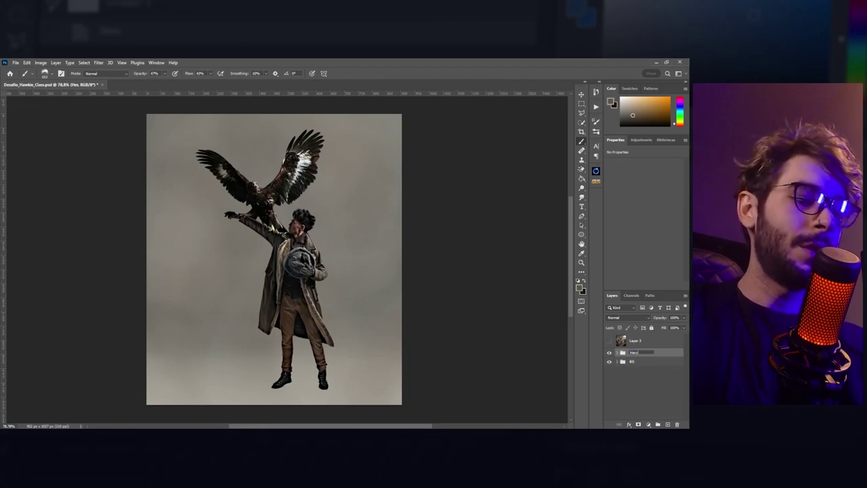
pyautogui.write('o')
pyautogui.press('Return')
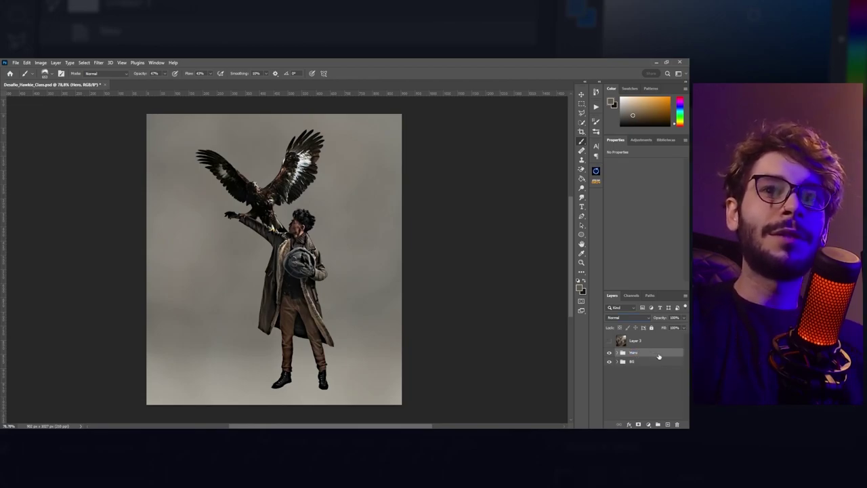
pyautogui.press('v')
pyautogui.click(657, 424)
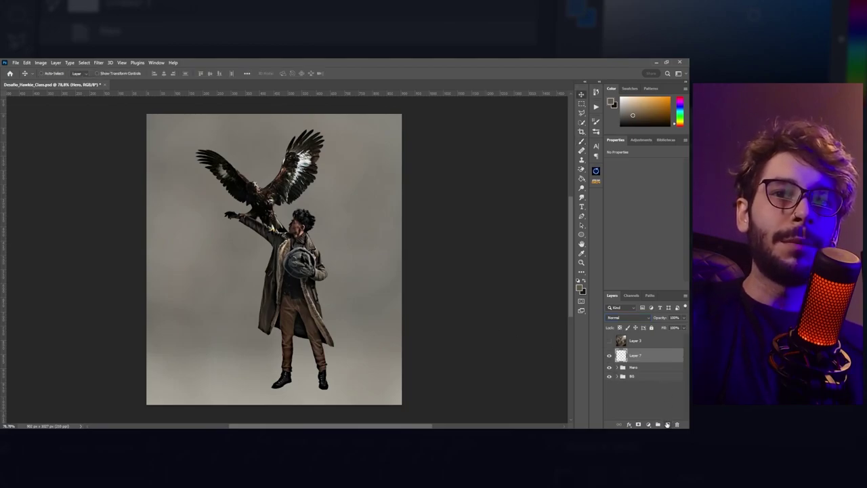
# With the Brush tool active, zoom out to see the whole canvas and bring up the brush choices
pyautogui.press('b')
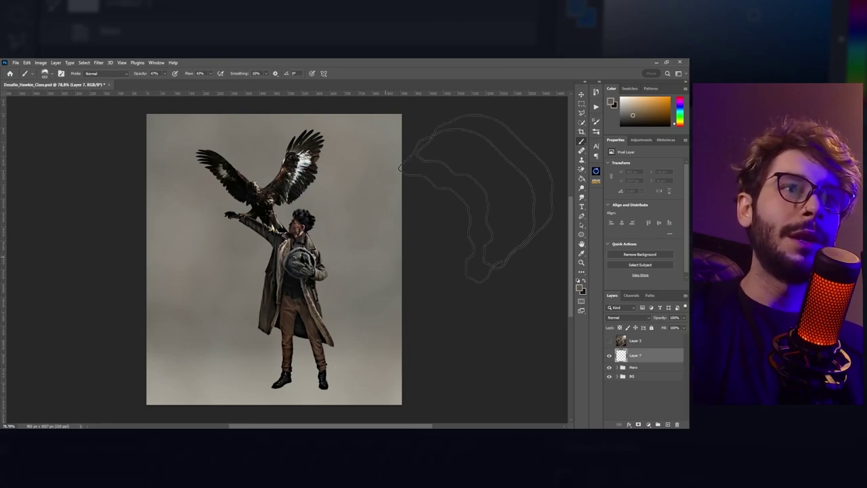
pyautogui.hotkey('ctrl', '-')
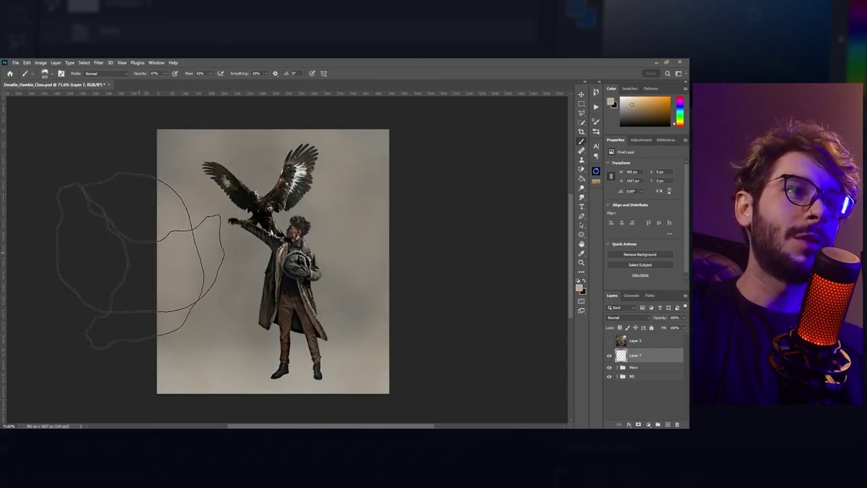
pyautogui.scroll(1, 314, 299)
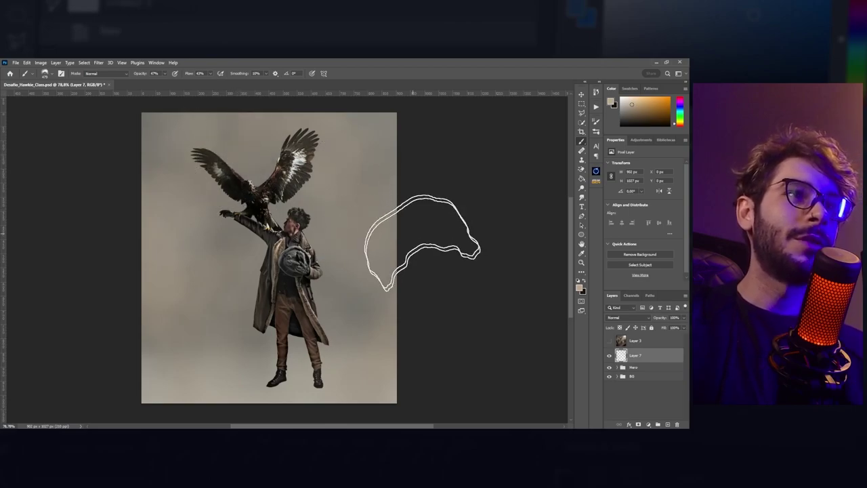
pyautogui.rightClick(257, 276)
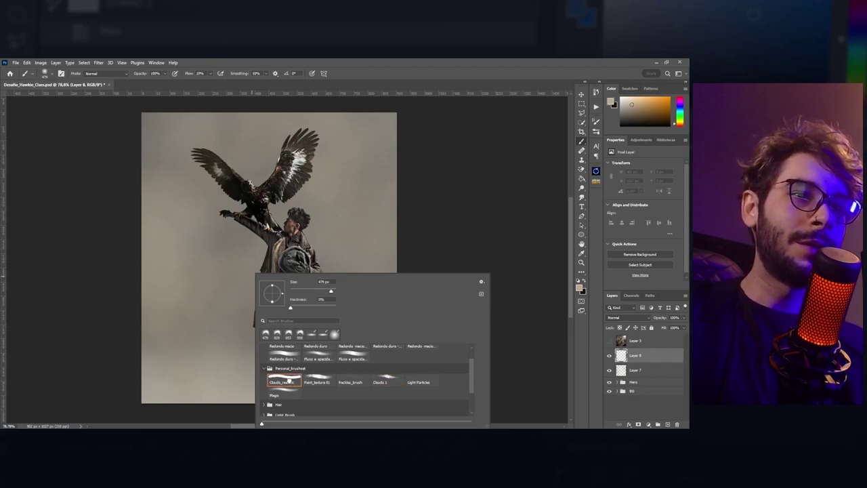
# Select the Clouds_realistic brush and paint soft fog left of the figure, undoing the stroke over him
pyautogui.doubleClick(285, 381)
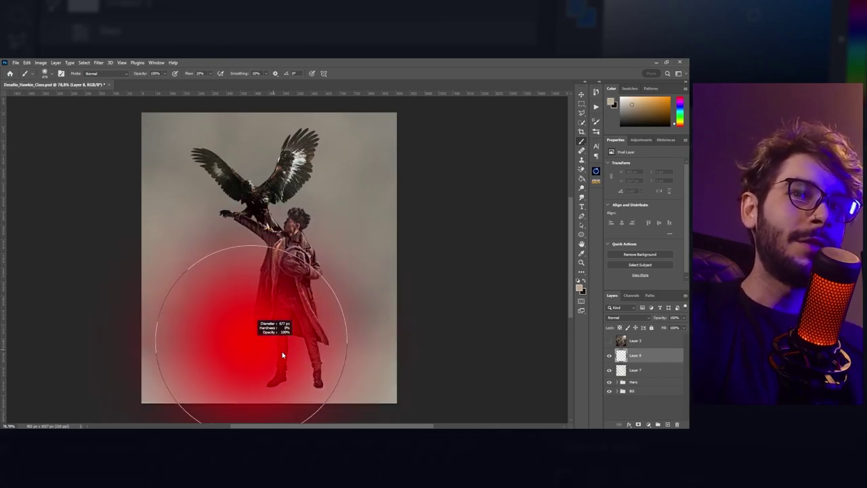
pyautogui.scroll(-1, 251, 339)
pyautogui.moveTo(145, 304); pyautogui.dragTo(197, 339)
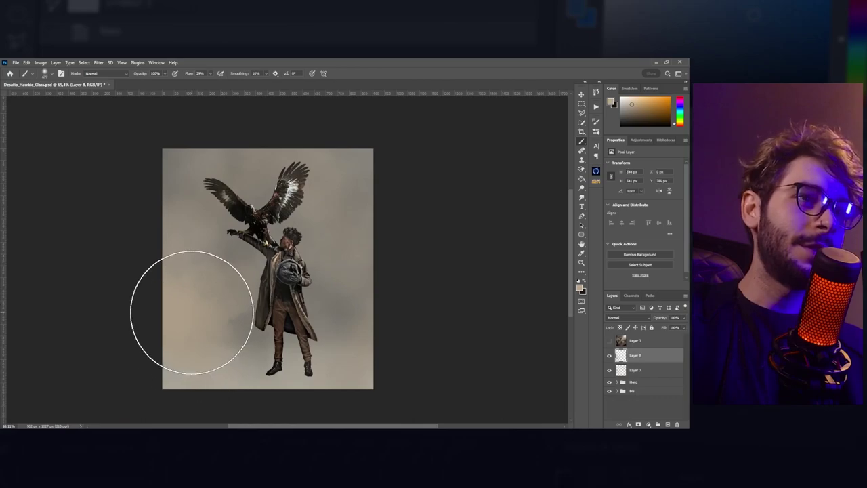
pyautogui.moveTo(203, 319); pyautogui.dragTo(432, 346)
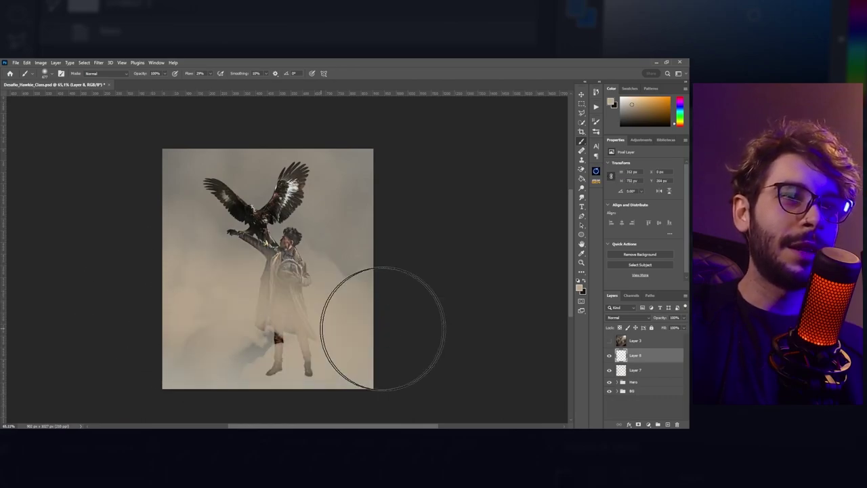
pyautogui.hotkey('ctrl', 'z')
pyautogui.hotkey('ctrl', 'z')
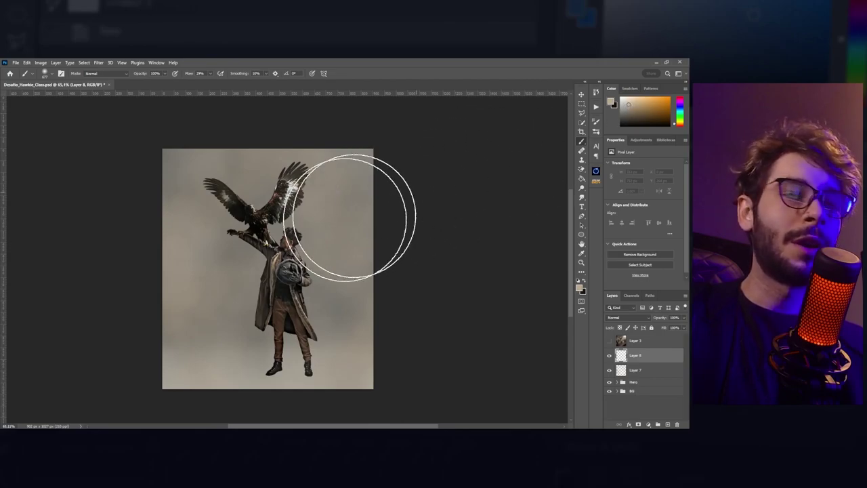
# Add light fog on the lower-left and cloud texture along both sides of the man with a smaller brush
pyautogui.moveTo(184, 305)
pyautogui.mouseDown()
pyautogui.moveTo(203, 330)
pyautogui.moveTo(366, 311)
pyautogui.moveTo(374, 253)
pyautogui.mouseUp()
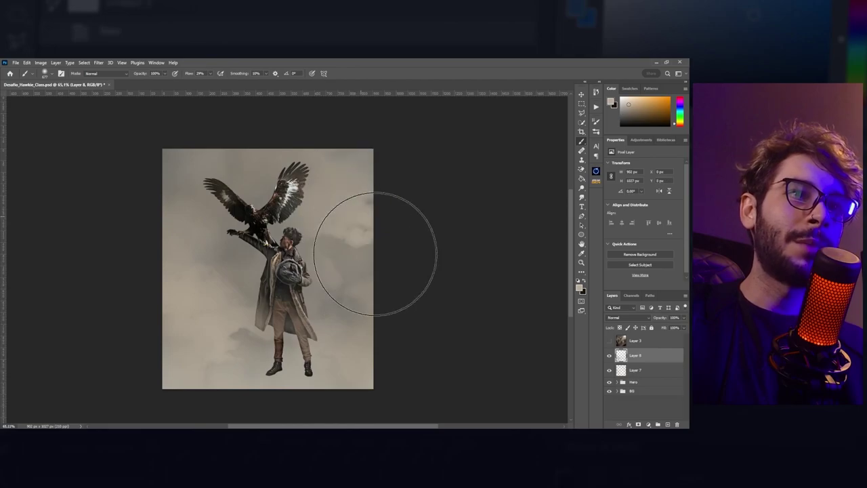
pyautogui.moveTo(207, 191); pyautogui.dragTo(201, 271)
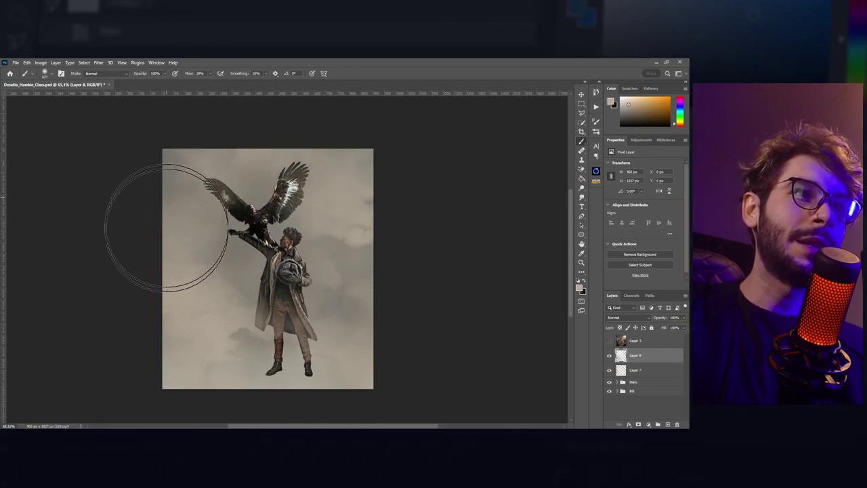
pyautogui.moveTo(201, 270)
pyautogui.mouseDown()
pyautogui.moveTo(227, 254)
pyautogui.moveTo(214, 305)
pyautogui.mouseUp()
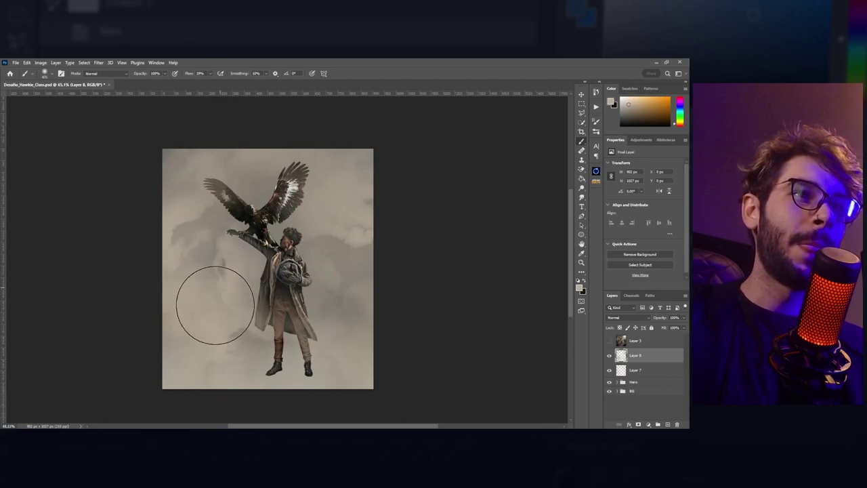
pyautogui.moveTo(207, 257); pyautogui.dragTo(228, 278)
pyautogui.moveTo(334, 260); pyautogui.dragTo(329, 300)
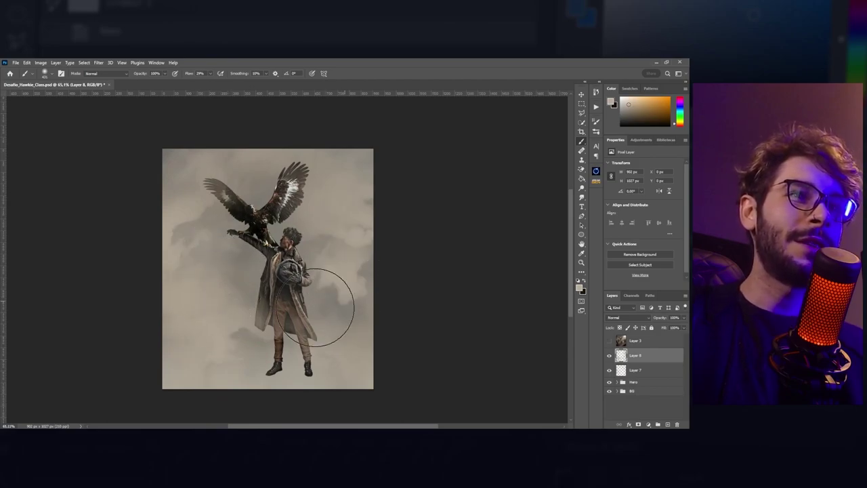
pyautogui.scroll(1, 298, 308)
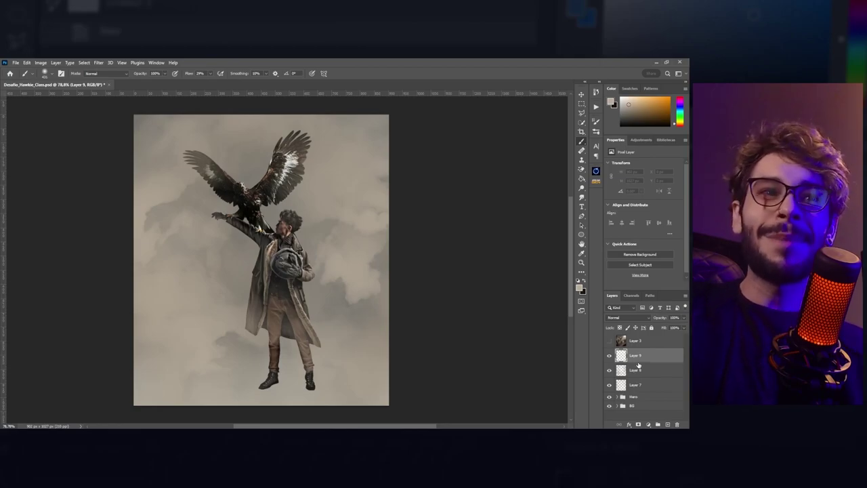
# Paint black cloud strokes over the lower-left background and beside the figure on the right
pyautogui.press('d')
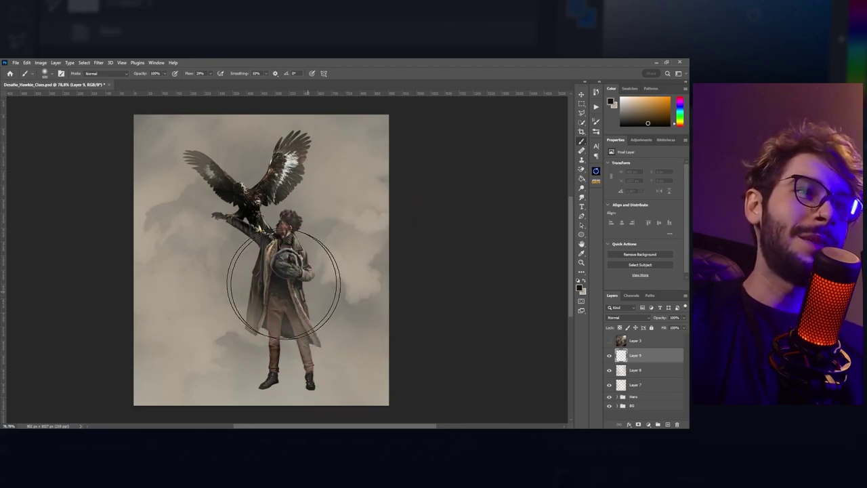
pyautogui.moveTo(339, 248)
pyautogui.mouseDown()
pyautogui.moveTo(194, 251)
pyautogui.moveTo(194, 358)
pyautogui.mouseUp()
pyautogui.moveTo(201, 323)
pyautogui.mouseDown()
pyautogui.moveTo(193, 368)
pyautogui.moveTo(174, 329)
pyautogui.moveTo(199, 365)
pyautogui.mouseUp()
pyautogui.moveTo(379, 301)
pyautogui.mouseDown()
pyautogui.moveTo(358, 319)
pyautogui.moveTo(357, 275)
pyautogui.moveTo(343, 251)
pyautogui.moveTo(345, 151)
pyautogui.moveTo(358, 193)
pyautogui.moveTo(361, 161)
pyautogui.moveTo(373, 210)
pyautogui.moveTo(360, 159)
pyautogui.moveTo(371, 190)
pyautogui.mouseUp()
# Darken clouds near the eagle's left wing and down the left side, undo one stroke, and resample light beige
pyautogui.moveTo(211, 135)
pyautogui.mouseDown()
pyautogui.moveTo(204, 152)
pyautogui.moveTo(194, 135)
pyautogui.moveTo(189, 180)
pyautogui.mouseUp()
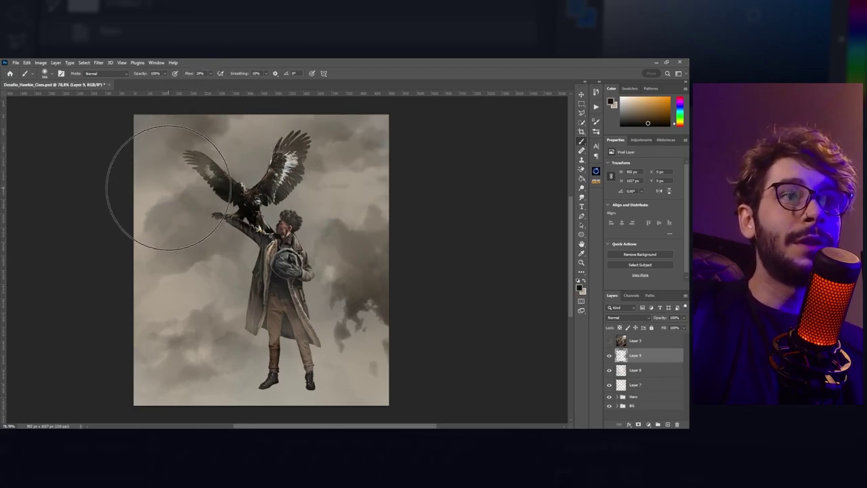
pyautogui.moveTo(170, 223)
pyautogui.mouseDown()
pyautogui.moveTo(194, 368)
pyautogui.moveTo(199, 344)
pyautogui.moveTo(377, 368)
pyautogui.mouseUp()
pyautogui.hotkey('ctrl', 'z')
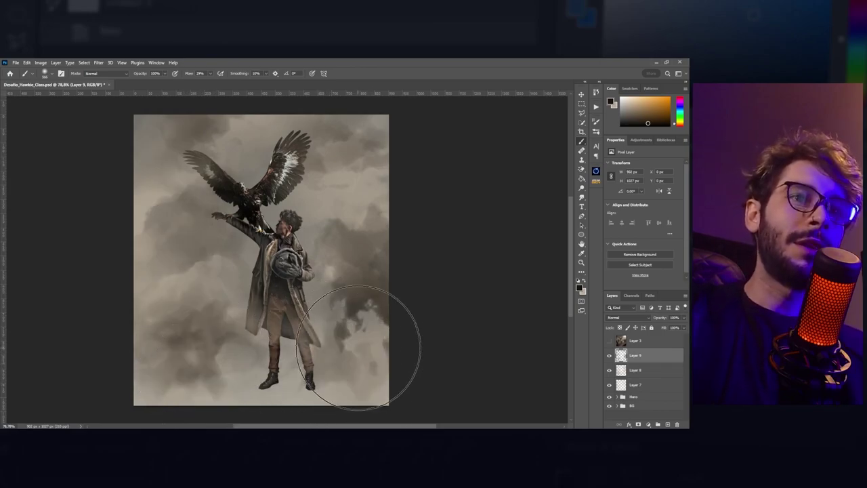
pyautogui.scroll(-2, 366, 352)
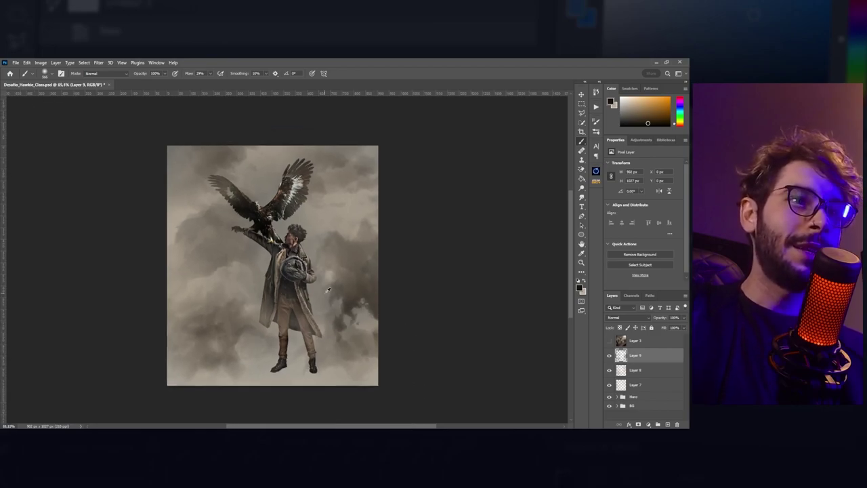
pyautogui.scroll(1, 332, 307)
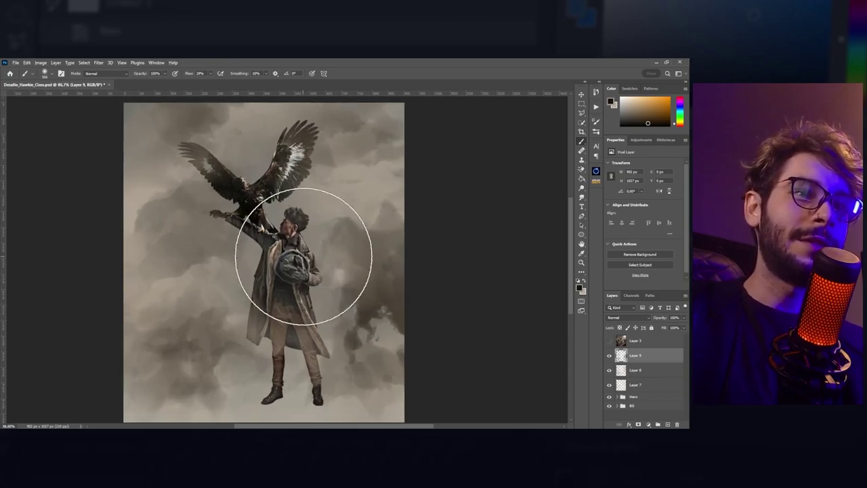
pyautogui.scroll(1, 278, 268)
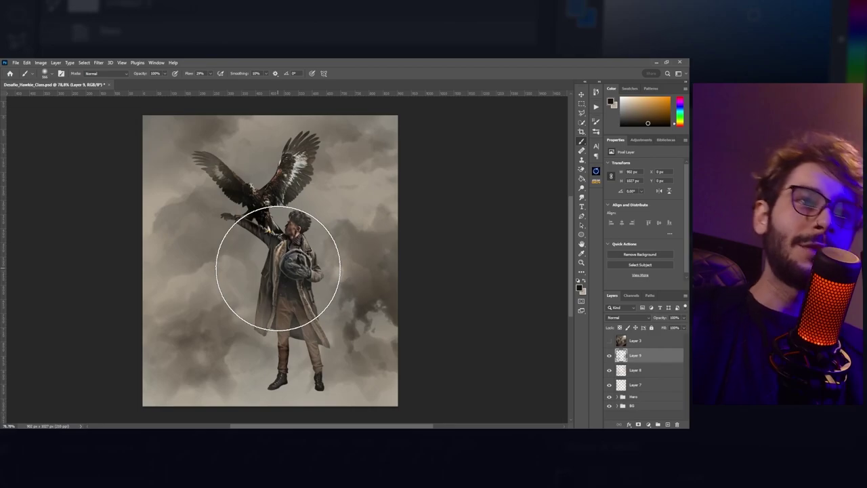
pyautogui.keyDown('alt'); pyautogui.click(278, 269); pyautogui.keyUp('alt')
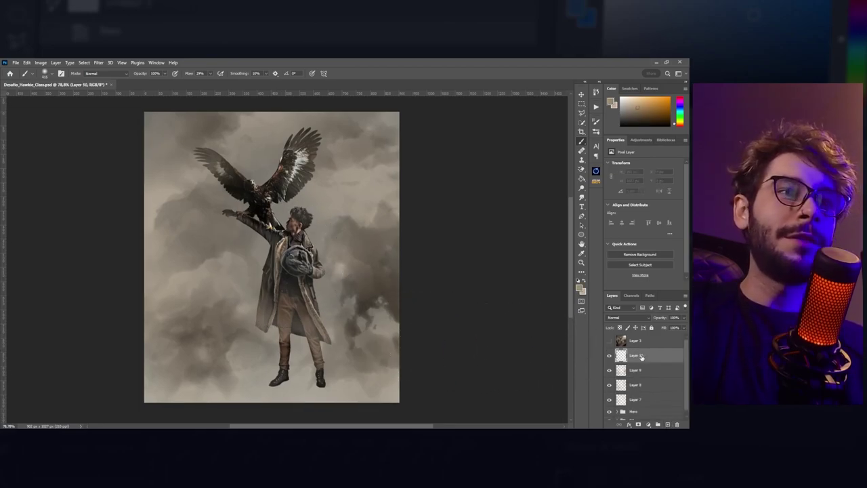
# Enlarge the brush and paint pale beige fog over the man's legs and boots on Layer 10
pyautogui.press(']')
pyautogui.press(']')
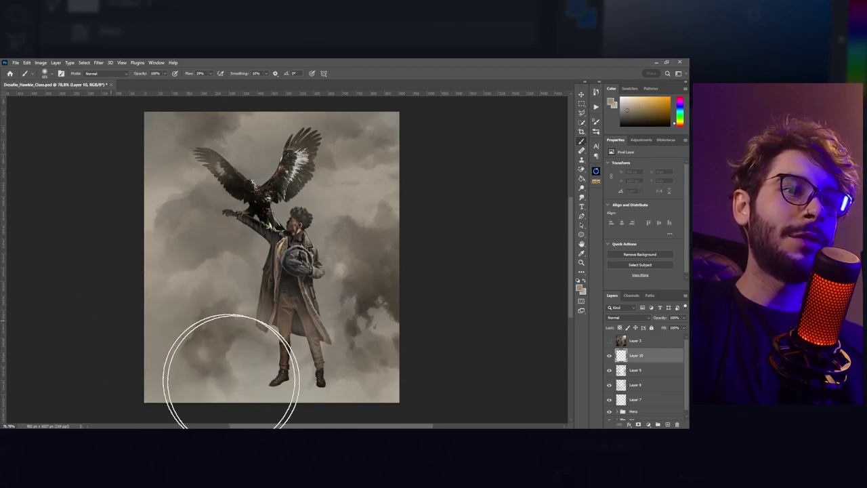
pyautogui.moveTo(240, 368); pyautogui.dragTo(308, 373)
pyautogui.scroll(-1, 286, 352)
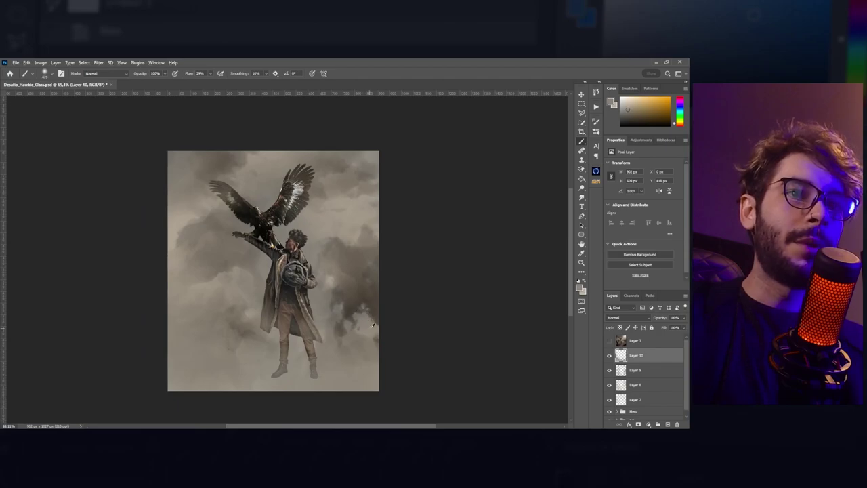
pyautogui.moveTo(309, 359)
pyautogui.mouseDown()
pyautogui.moveTo(329, 358)
pyautogui.moveTo(271, 368)
pyautogui.moveTo(207, 348)
pyautogui.moveTo(265, 368)
pyautogui.moveTo(363, 379)
pyautogui.mouseUp()
pyautogui.press('v')
pyautogui.scroll(1, 269, 293)
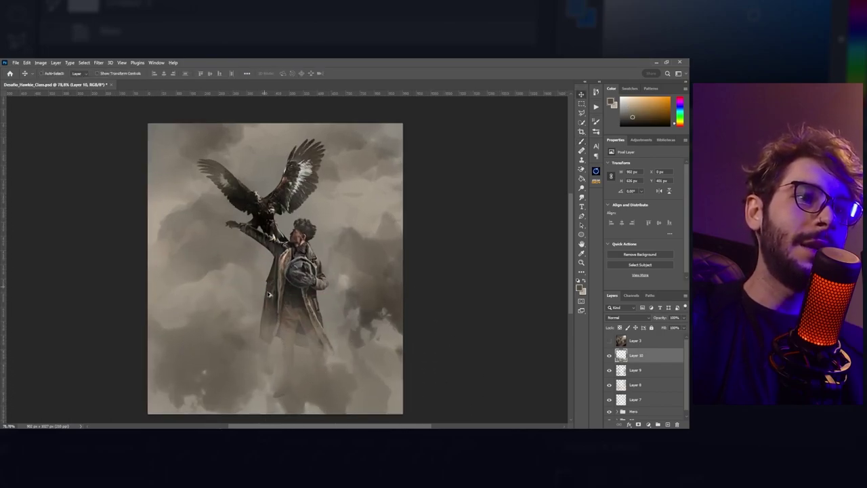
# Move the new Layer 11 fog up over the man's lower body
pyautogui.press('b')
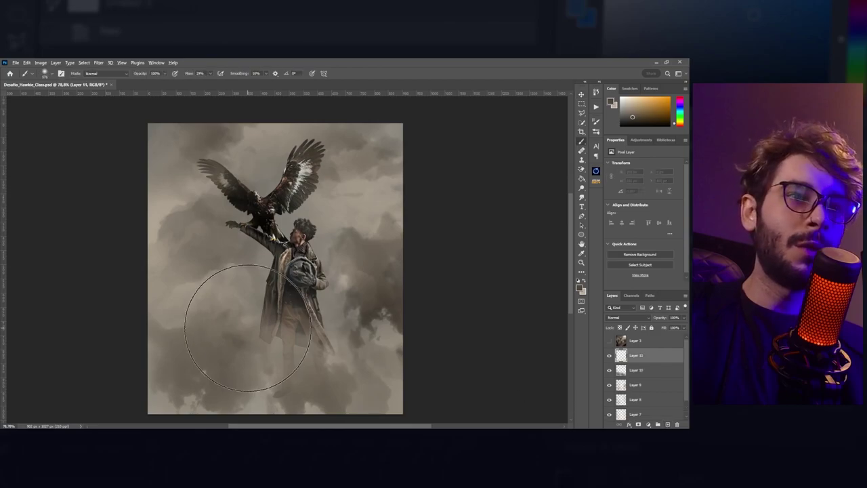
pyautogui.scroll(-1, 290, 344)
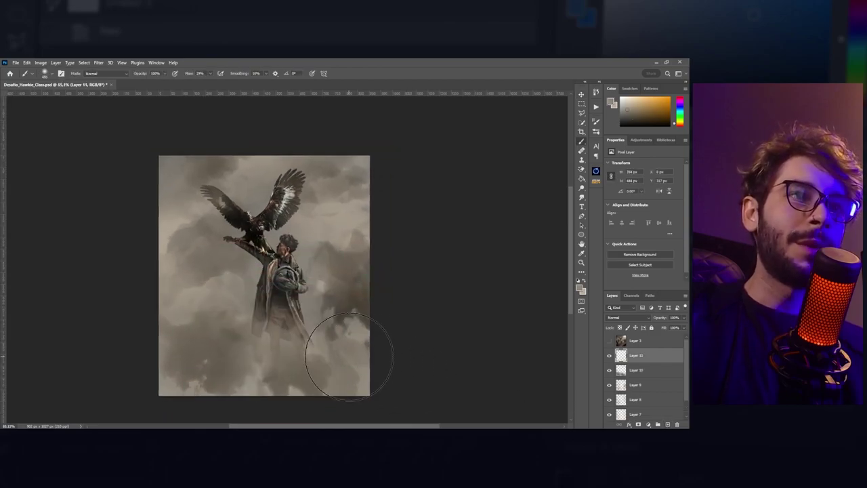
pyautogui.scroll(1, 349, 356)
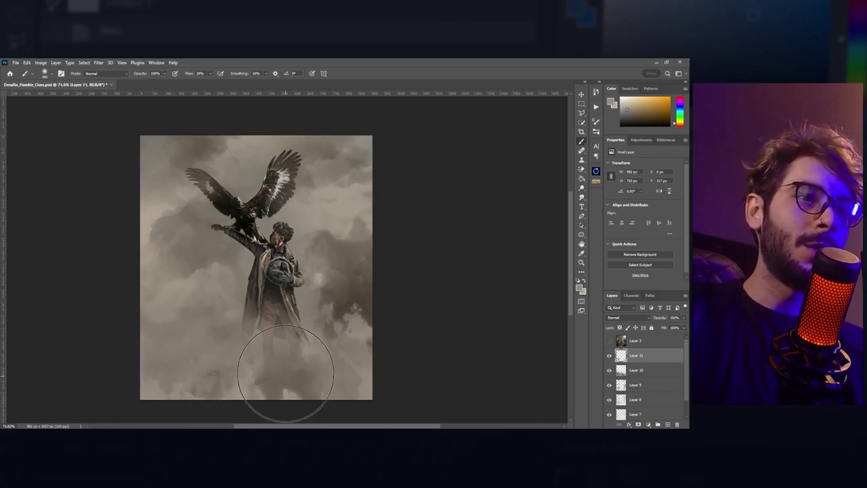
pyautogui.press('v')
pyautogui.moveTo(327, 392); pyautogui.dragTo(327, 352)
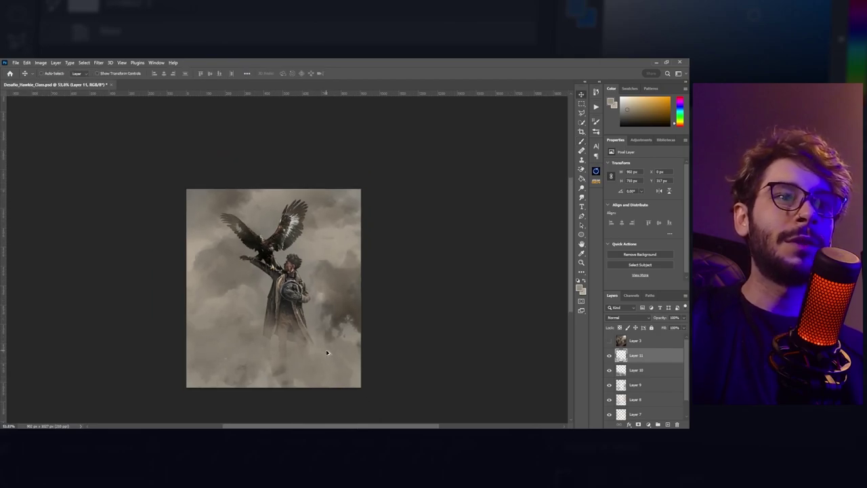
# Select the Hero group that holds the man and eagle
pyautogui.scroll(-1, 352, 358)
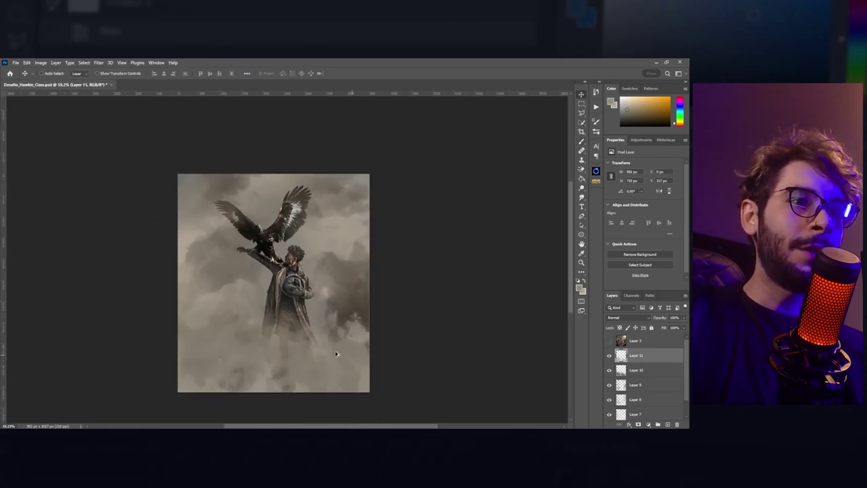
pyautogui.scroll(1, 295, 340)
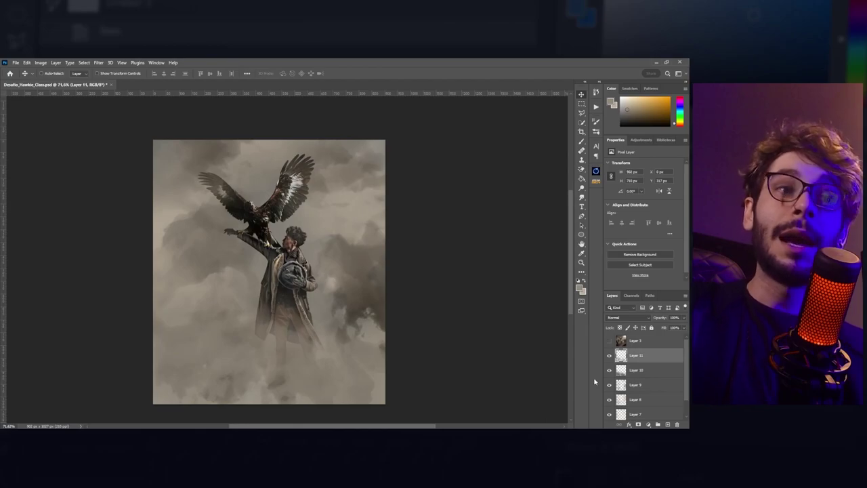
pyautogui.scroll(-1, 650, 377)
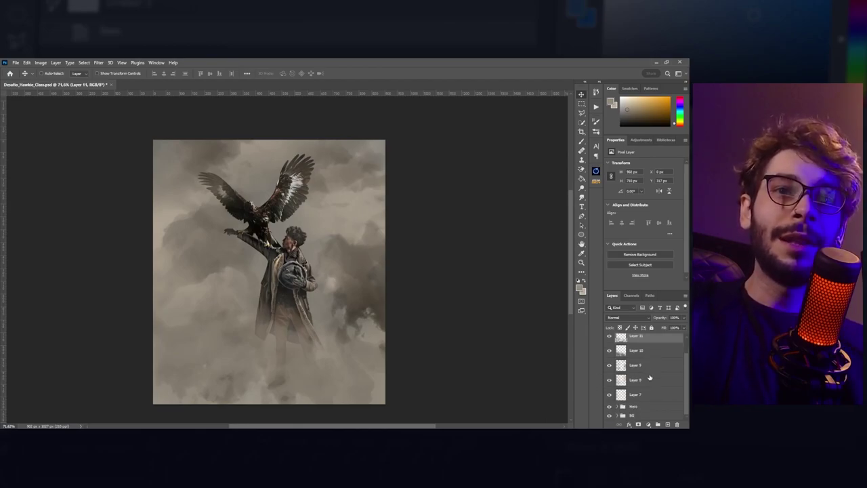
pyautogui.click(633, 407)
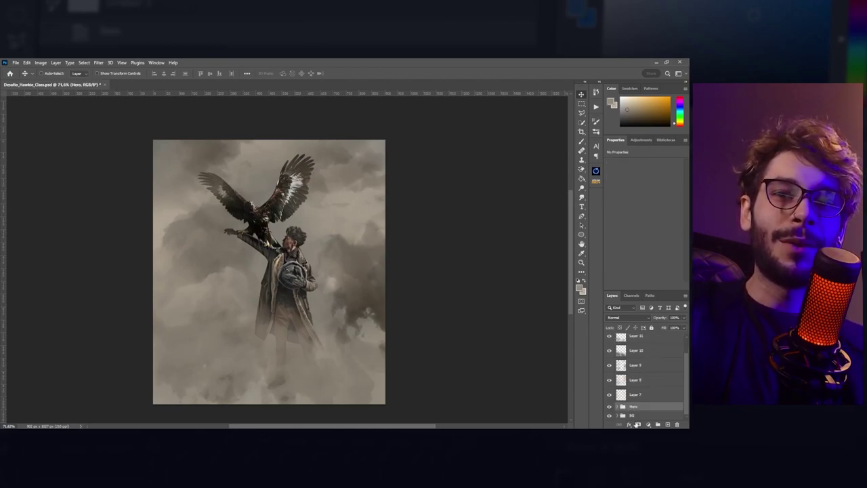
# Add a layer mask to the Hero group to fade the man's lower legs into fog
pyautogui.click(638, 425)
pyautogui.press('b')
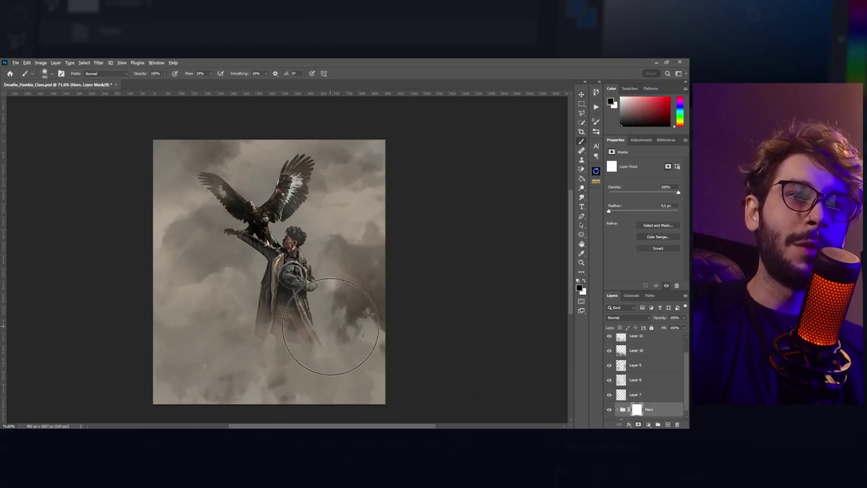
pyautogui.rightClick(336, 318)
pyautogui.press('Escape')
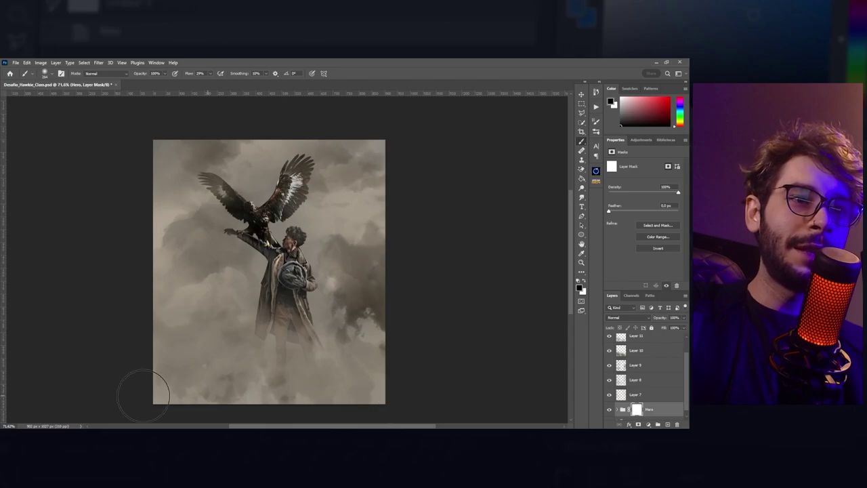
# Select Layer 7, the lowest loose smoke layer
pyautogui.press('v')
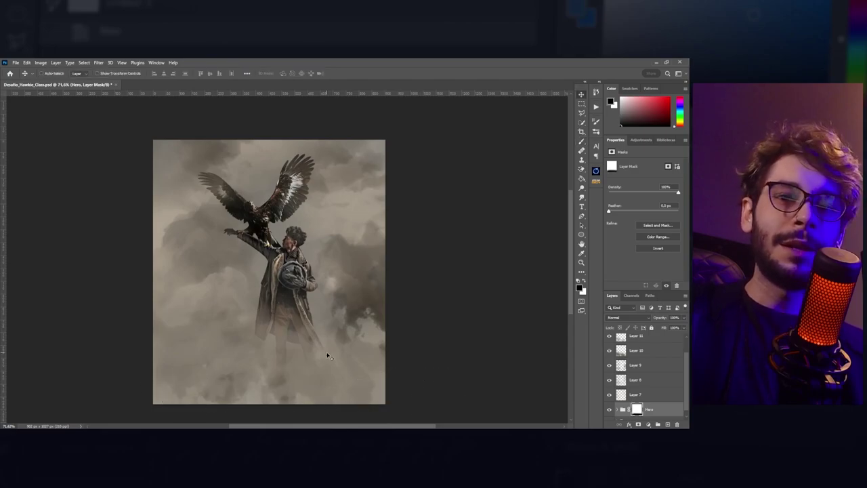
pyautogui.scroll(1, 325, 361)
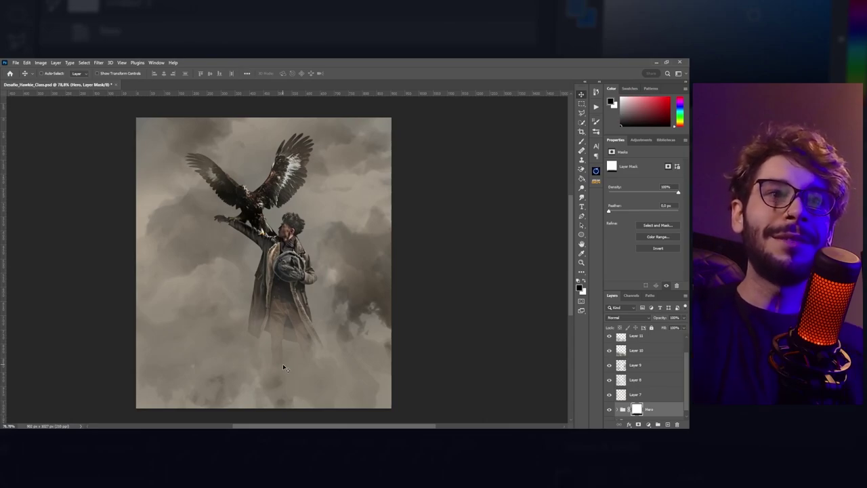
pyautogui.click(642, 394)
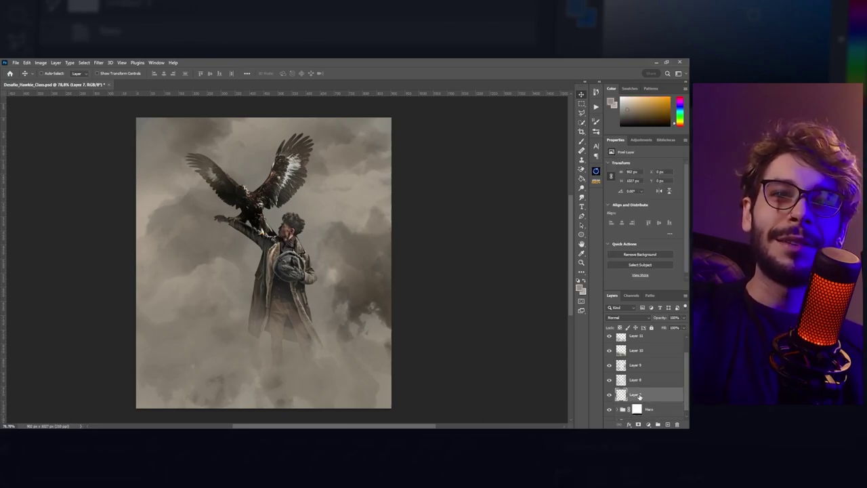
# Group Layers 7 through 11 as 'Smoke' and add an empty Layer 12 above
pyautogui.scroll(1, 642, 390)
pyautogui.keyDown('shift'); pyautogui.click(642, 361); pyautogui.keyUp('shift')
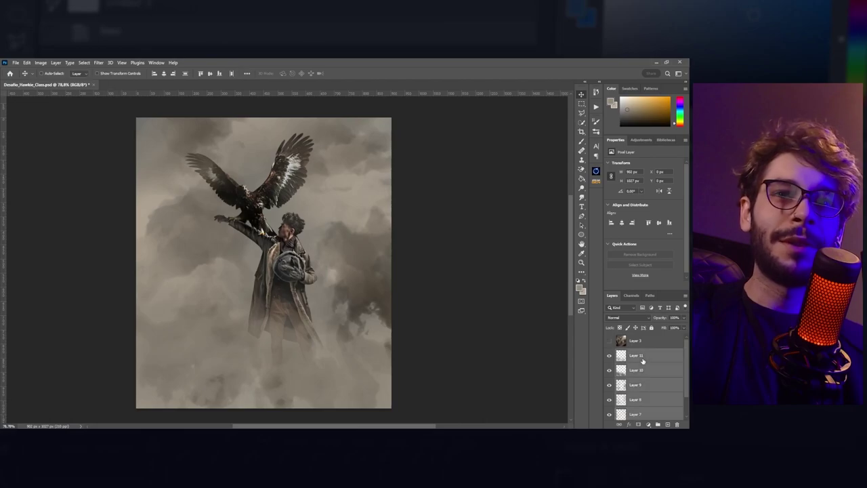
pyautogui.hotkey('ctrl', 'g')
pyautogui.doubleClick(636, 352)
pyautogui.press('BackSpace')
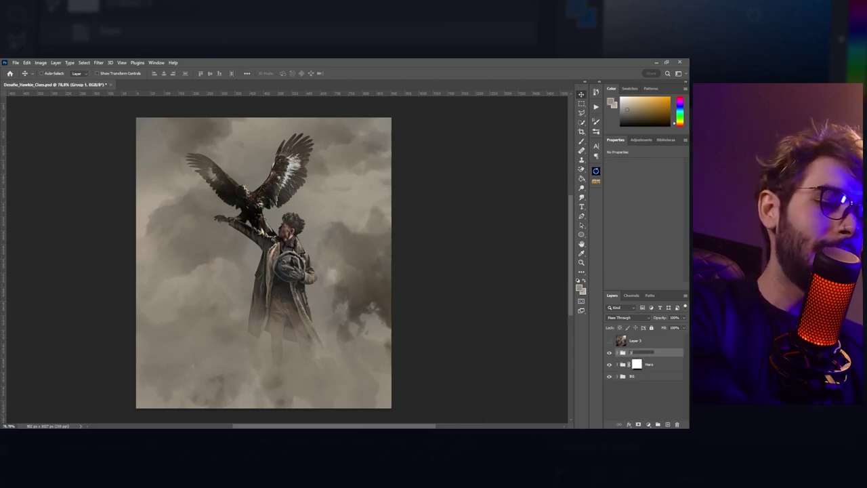
pyautogui.write('Smoke')
pyautogui.press('Return')
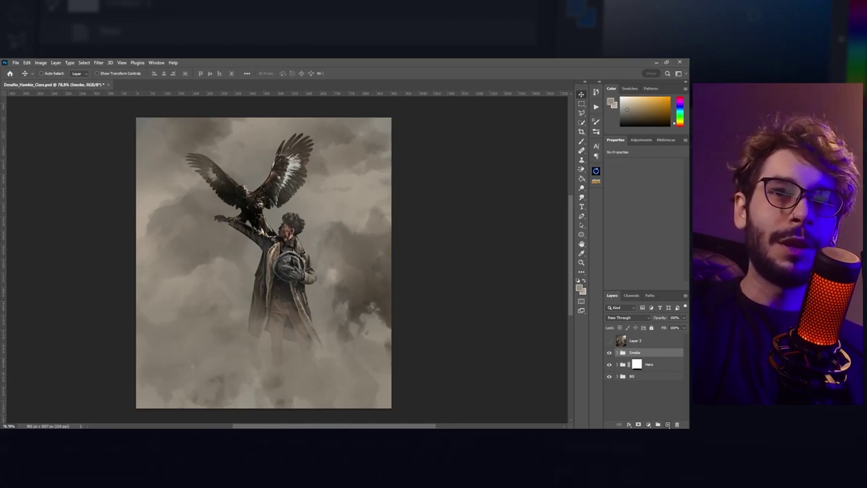
pyautogui.click(667, 424)
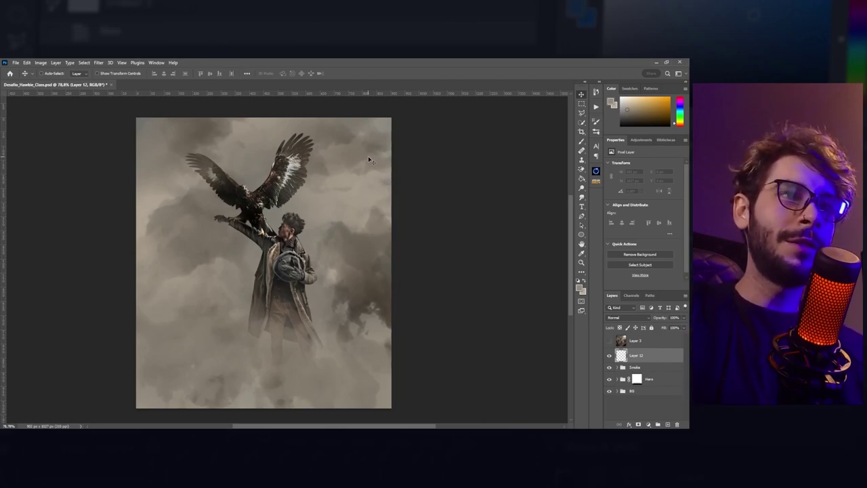
# Load the first brush from the Light_Brush preset set
pyautogui.press('b')
pyautogui.rightClick(317, 202)
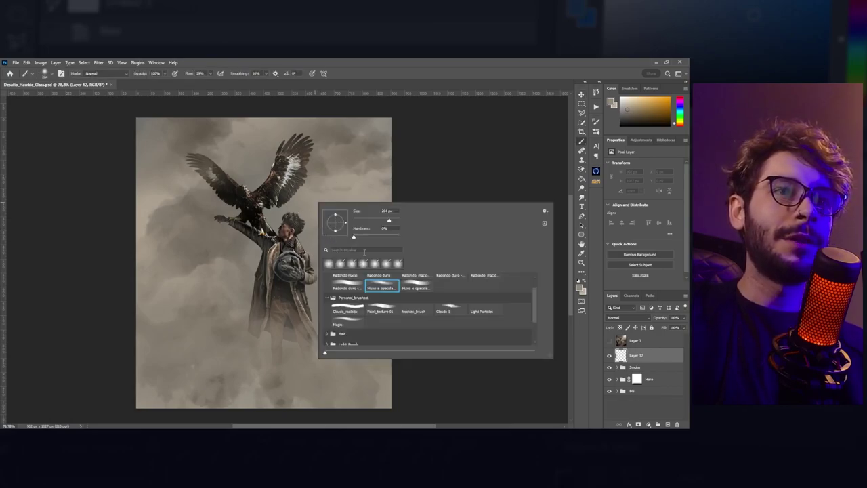
pyautogui.scroll(-1, 343, 304)
pyautogui.click(327, 326)
pyautogui.click(349, 338)
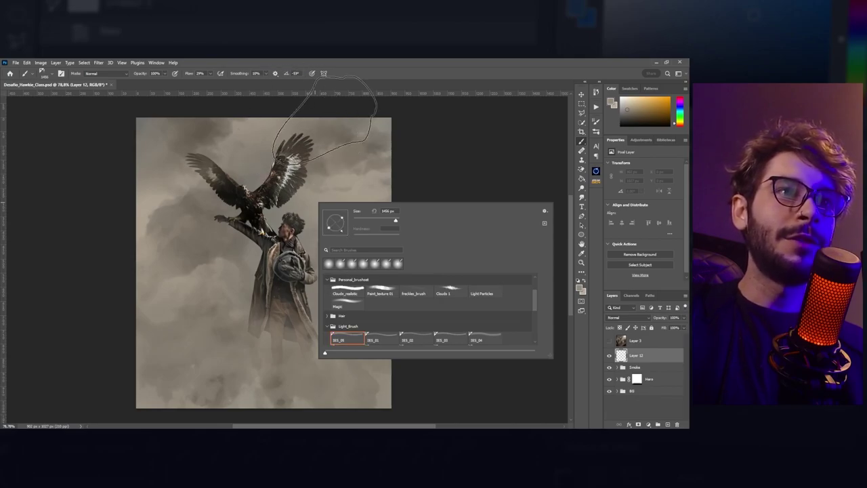
pyautogui.press('Escape')
pyautogui.scroll(-3, 310, 226)
pyautogui.scroll(1, 310, 226)
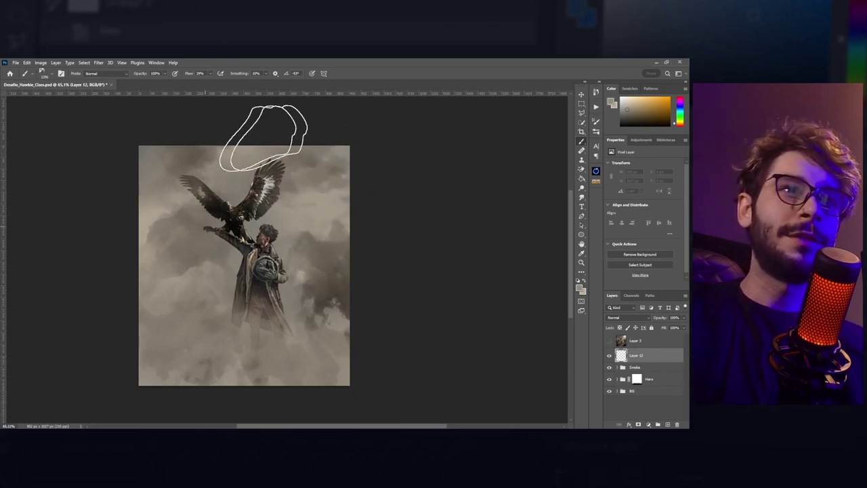
# Set Layer 12 to Screen blend mode and add an empty Layer 13
pyautogui.click(614, 317)
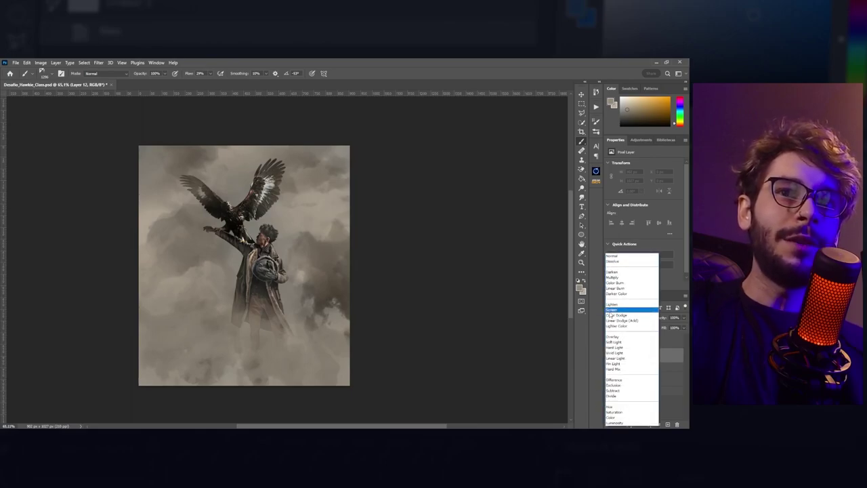
pyautogui.click(610, 311)
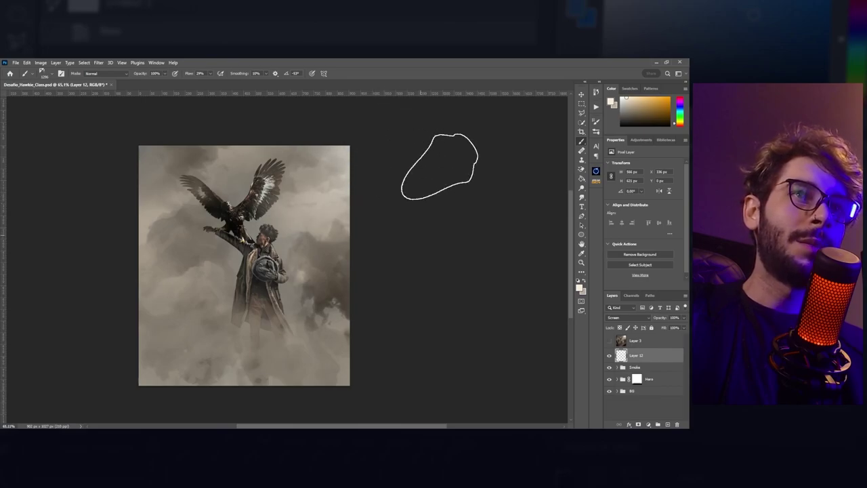
pyautogui.press('v')
pyautogui.scroll(2, 207, 289)
pyautogui.hscroll(-1, 314, 291)
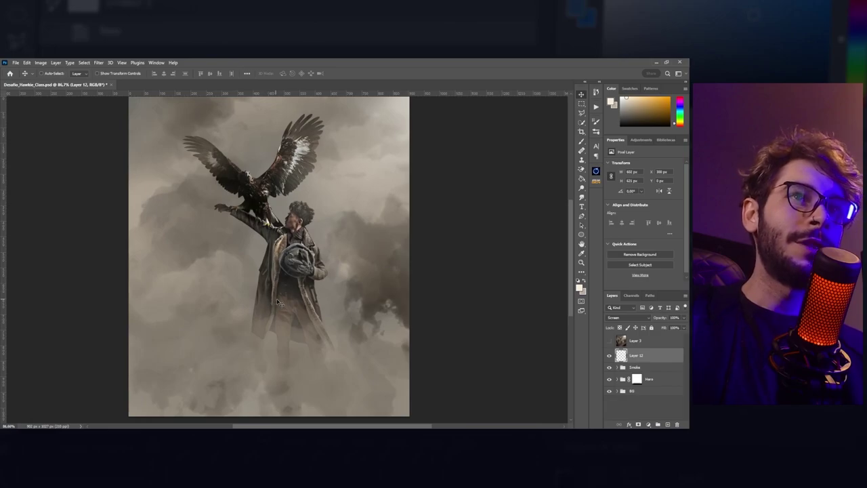
pyautogui.scroll(-1, 277, 301)
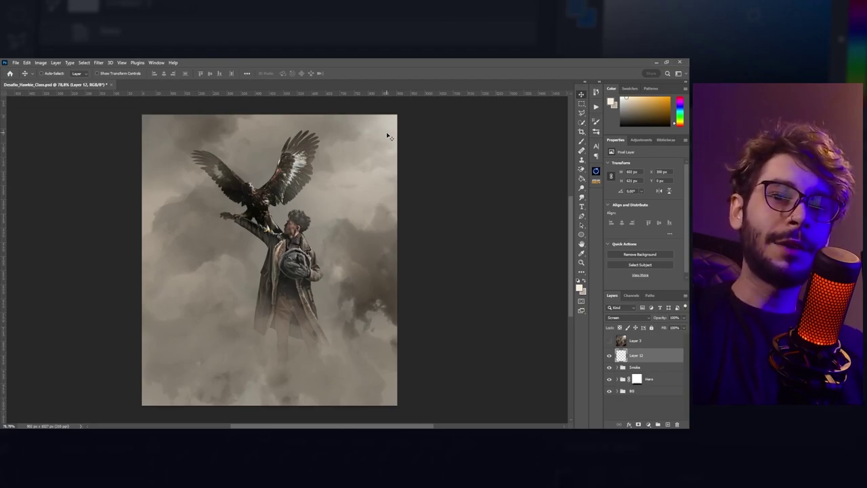
pyautogui.click(669, 425)
# Set up a large Paint_texture brush in near-black at 30% opacity
pyautogui.press('b')
pyautogui.rightClick(273, 263)
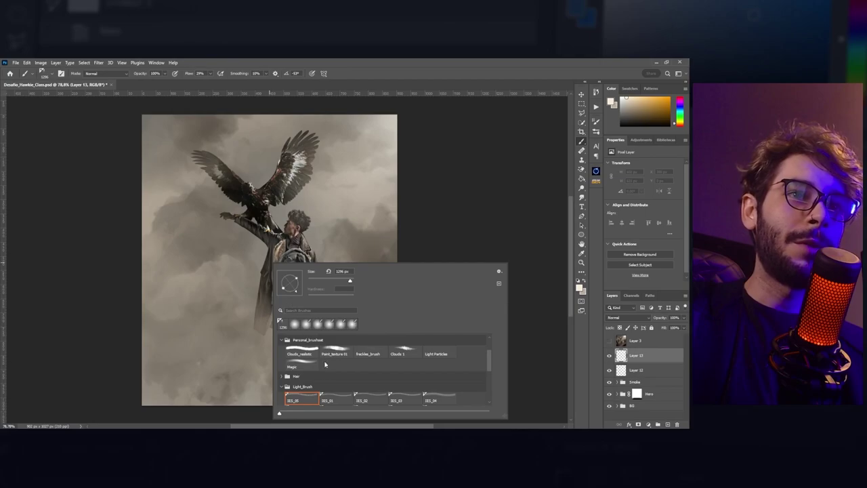
pyautogui.click(338, 359)
pyautogui.press('Return')
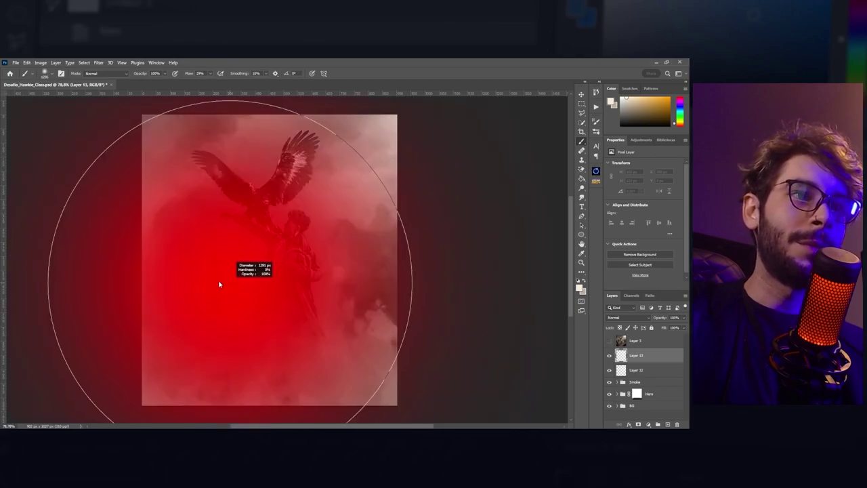
pyautogui.click(650, 119)
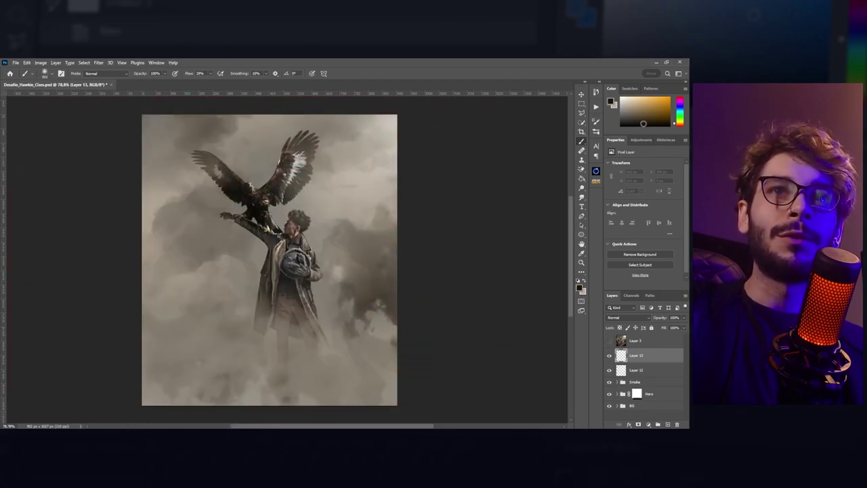
pyautogui.scroll(-3, 269, 260)
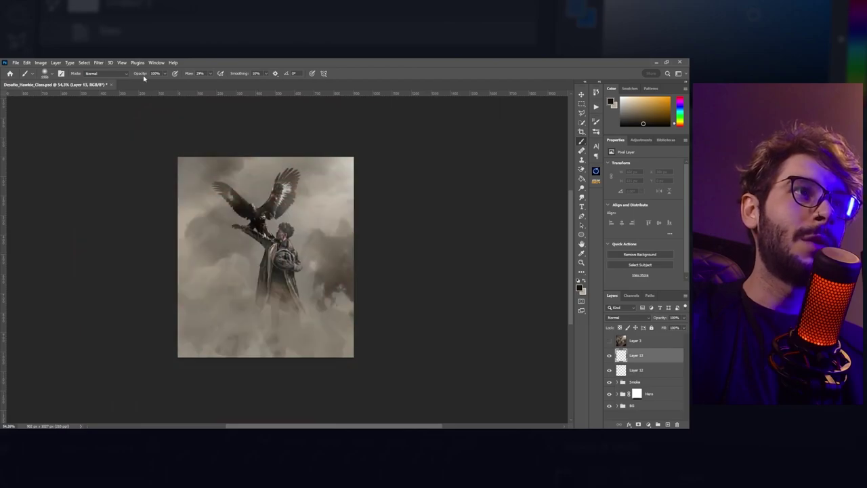
pyautogui.write('30')
pyautogui.press('Return')
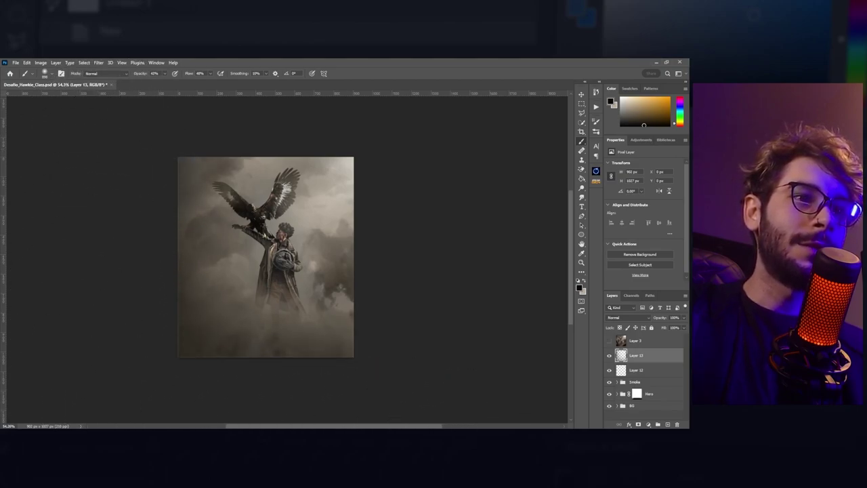
# Resize the brush, fit the image on screen, and expand the Smoke group
pyautogui.moveTo(300, 320); pyautogui.dragTo(281, 326)
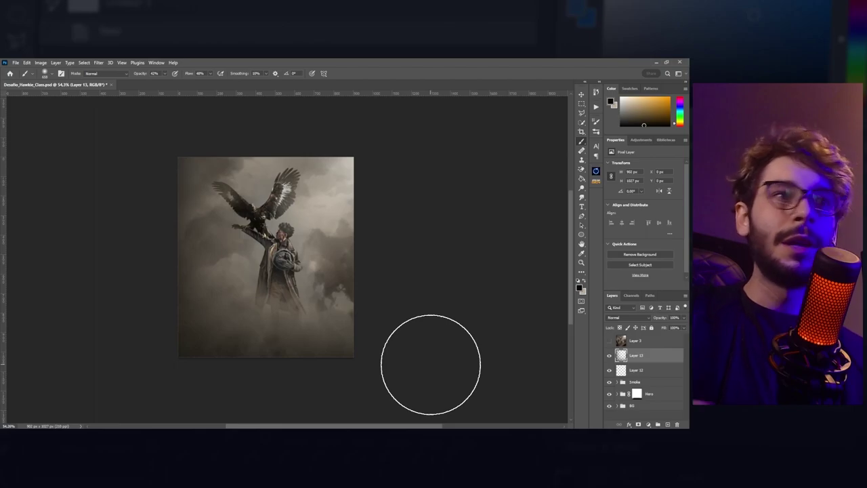
pyautogui.press('v')
pyautogui.hotkey('ctrl', '0')
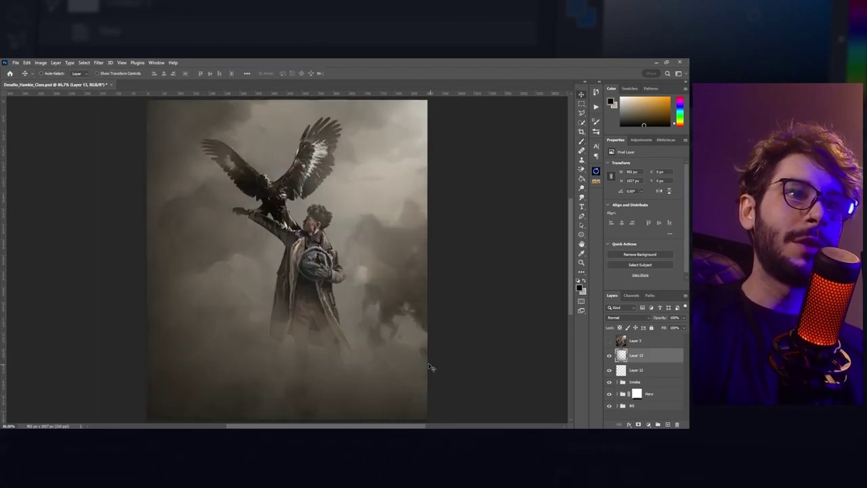
pyautogui.scroll(-2, 338, 281)
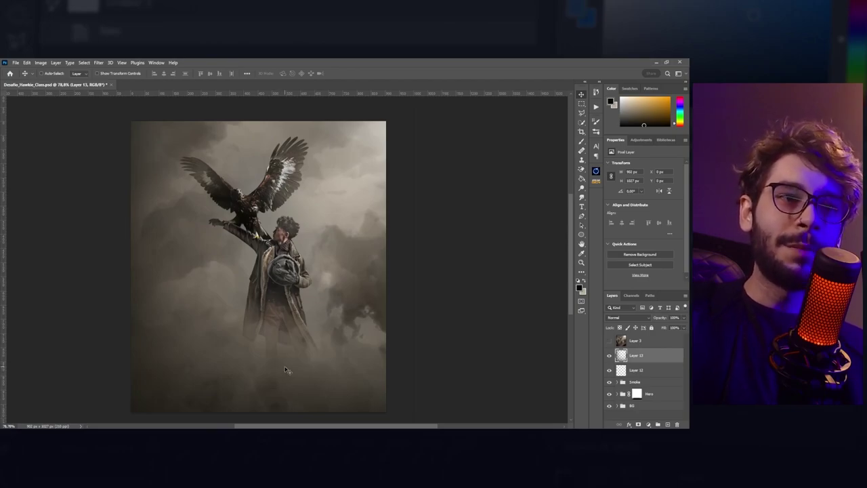
pyautogui.click(617, 381)
pyautogui.scroll(-2, 649, 368)
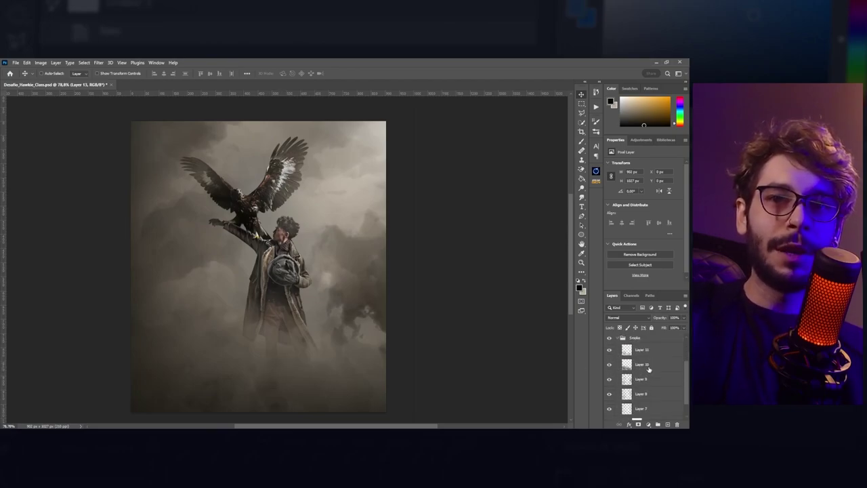
# Add Layer 14 above Layer 11 and load an enlarged Clouds_realistic brush
pyautogui.click(648, 350)
pyautogui.click(667, 424)
pyautogui.press('b')
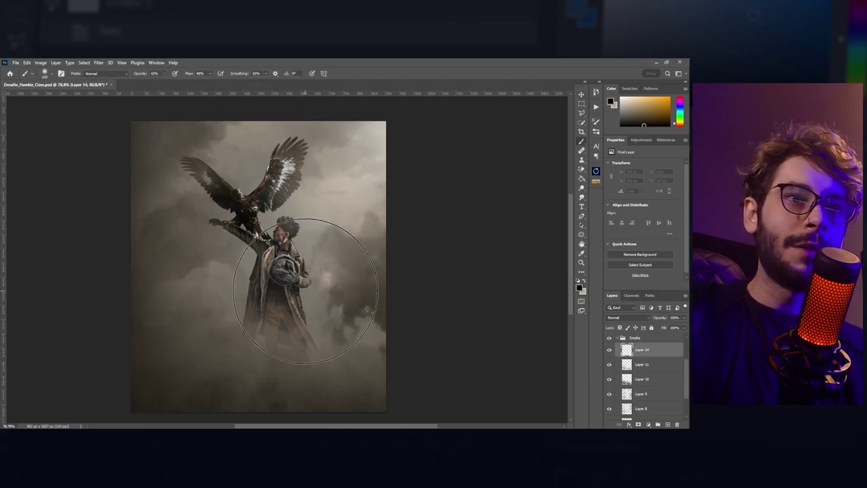
pyautogui.rightClick(305, 291)
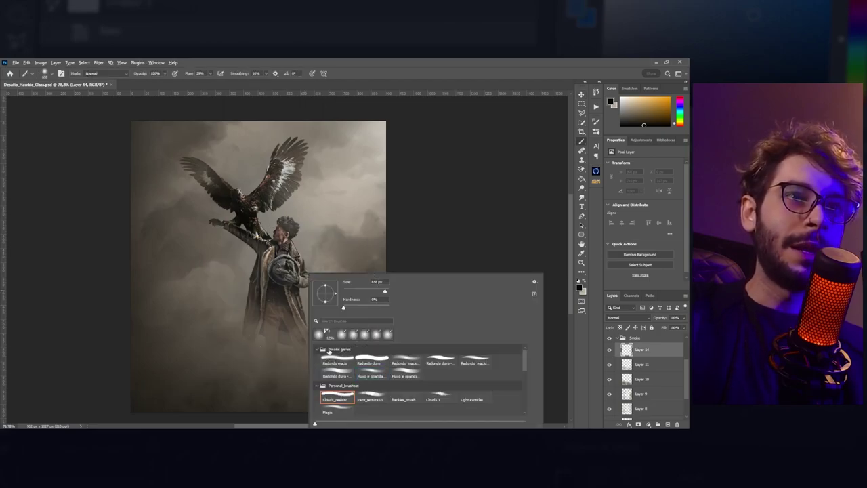
pyautogui.press('Return')
pyautogui.click(357, 204)
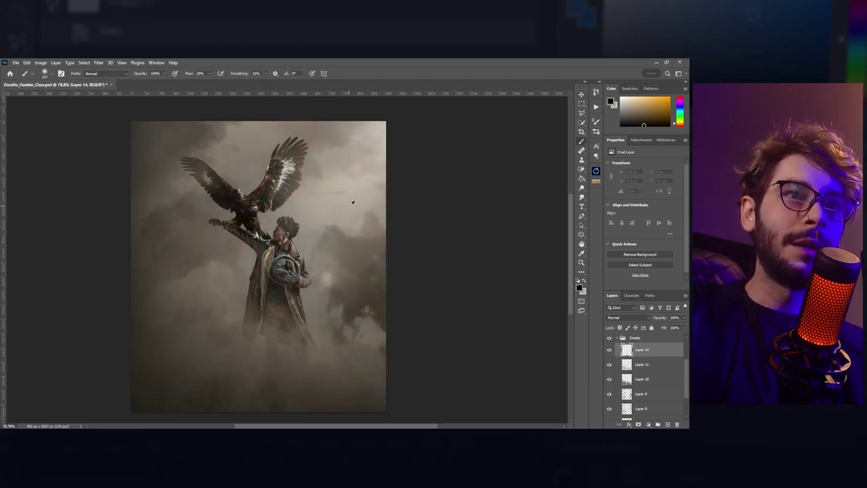
pyautogui.press(']')
pyautogui.press(']')
pyautogui.press(']')
# Paint soft smoke along the bottom and lower left, undoing two unwanted strokes
pyautogui.moveTo(187, 362); pyautogui.dragTo(204, 368)
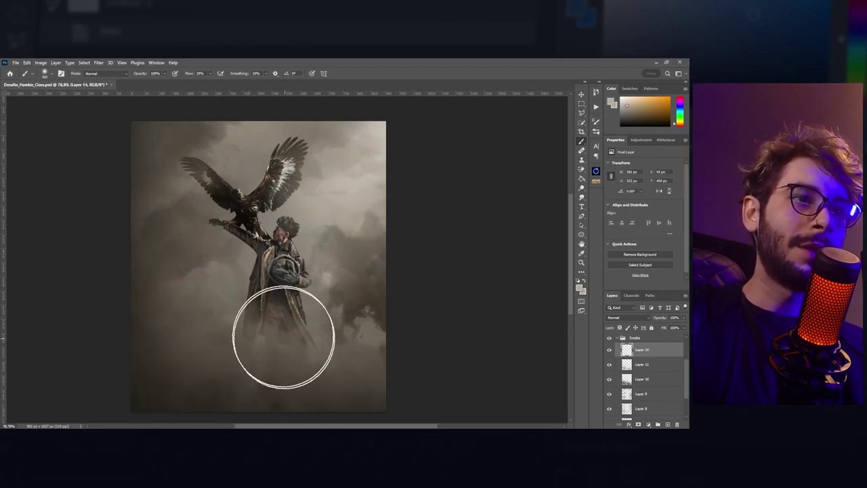
pyautogui.scroll(-2, 271, 321)
pyautogui.press(']')
pyautogui.press(']')
pyautogui.moveTo(237, 348); pyautogui.dragTo(243, 352)
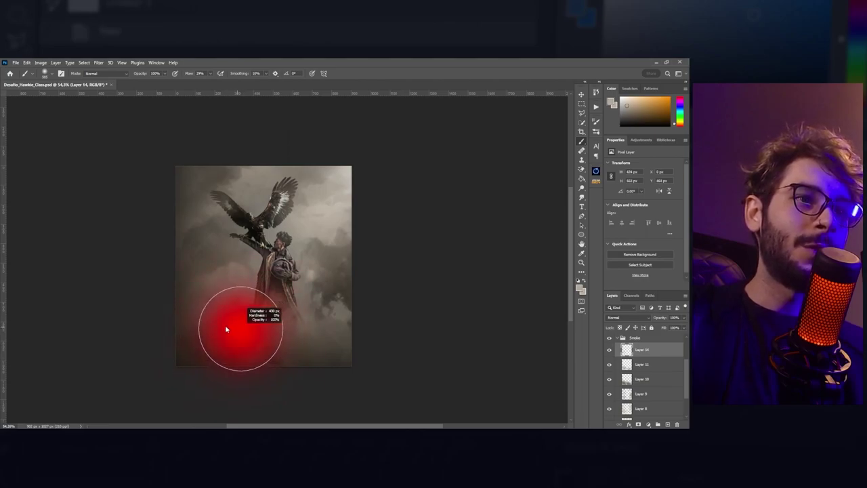
pyautogui.scroll(1, 257, 306)
pyautogui.scroll(1, 257, 306)
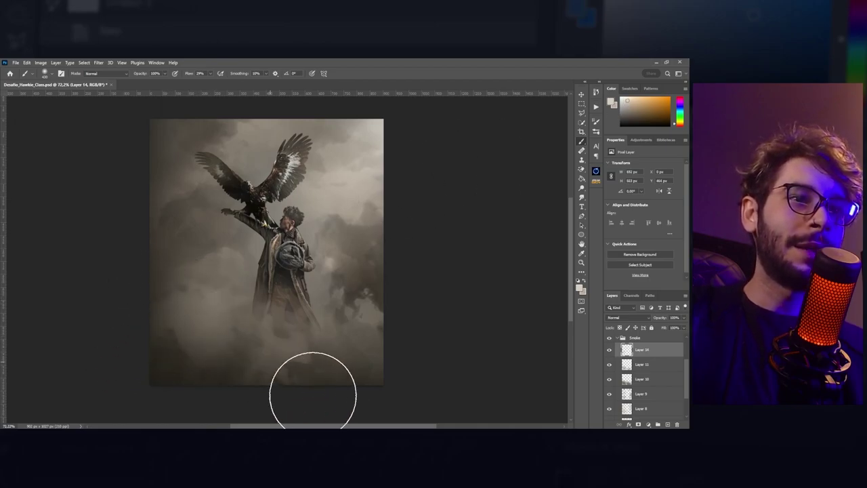
pyautogui.moveTo(212, 320)
pyautogui.mouseDown()
pyautogui.moveTo(217, 359)
pyautogui.moveTo(271, 381)
pyautogui.moveTo(352, 382)
pyautogui.moveTo(373, 402)
pyautogui.moveTo(387, 364)
pyautogui.mouseUp()
pyautogui.hotkey('ctrl', 'z')
pyautogui.hotkey('ctrl', 'z')
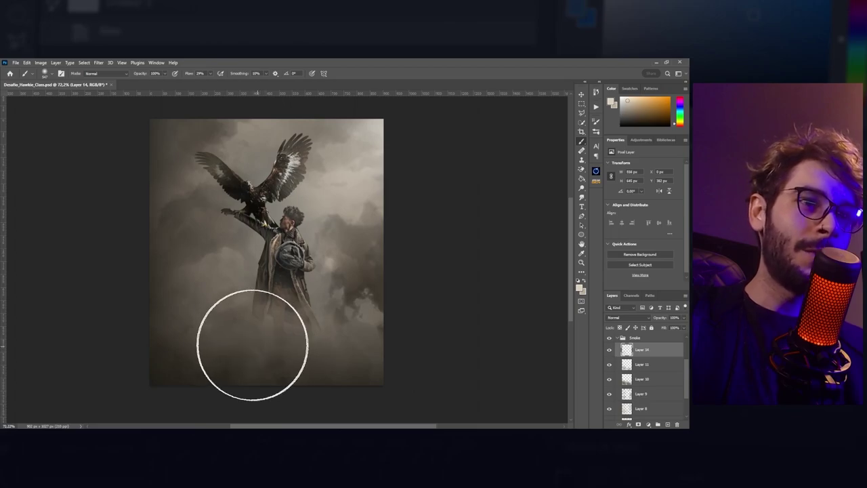
pyautogui.moveTo(232, 360)
pyautogui.mouseDown()
pyautogui.moveTo(339, 388)
pyautogui.moveTo(354, 368)
pyautogui.moveTo(246, 358)
pyautogui.moveTo(387, 377)
pyautogui.mouseUp()
pyautogui.hotkey('ctrl', 'z')
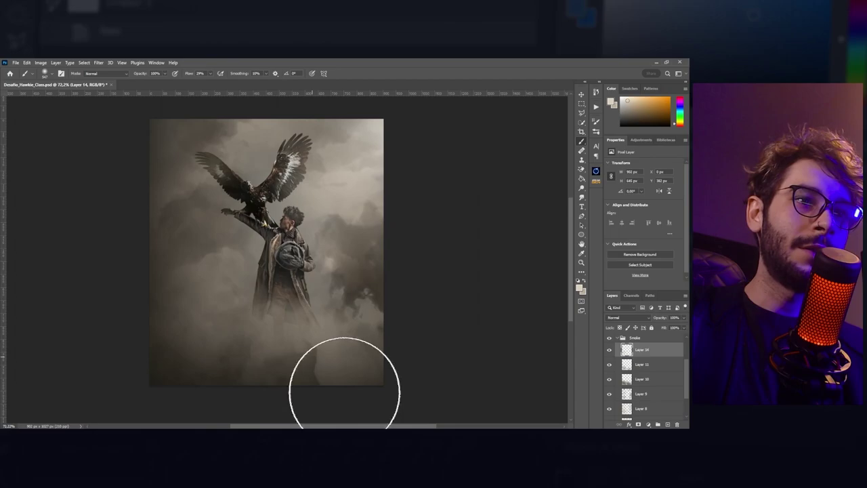
pyautogui.moveTo(151, 381)
pyautogui.mouseDown()
pyautogui.moveTo(194, 368)
pyautogui.moveTo(212, 386)
pyautogui.mouseUp()
# Add one more smoke stroke across the bottom and collapse the Smoke group
pyautogui.press('v')
pyautogui.scroll(1, 351, 228)
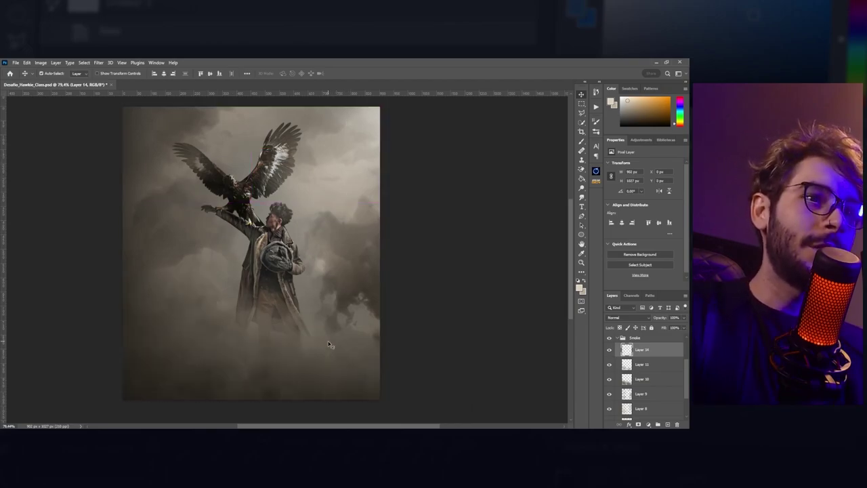
pyautogui.press('b')
pyautogui.moveTo(238, 359); pyautogui.dragTo(387, 364)
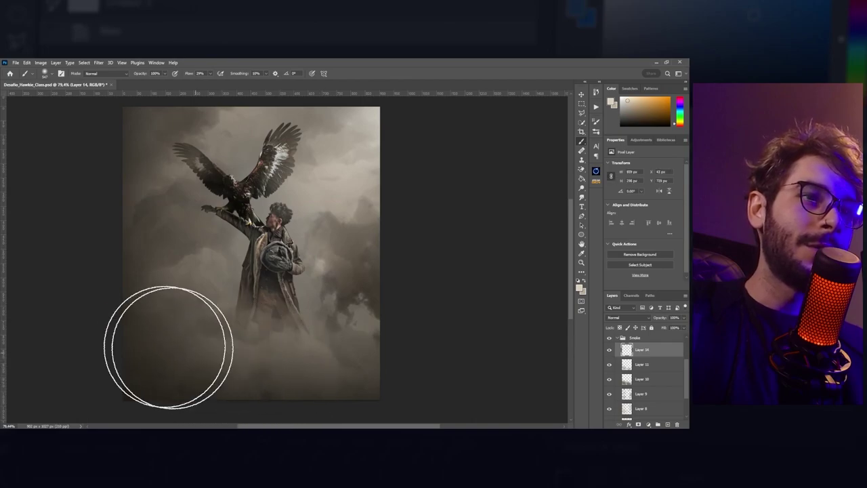
pyautogui.press('v')
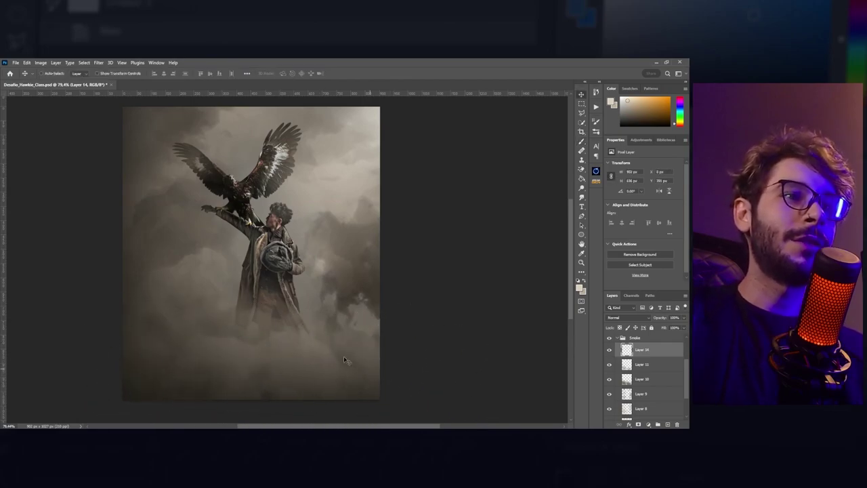
pyautogui.scroll(-2, 263, 296)
pyautogui.scroll(1, 289, 272)
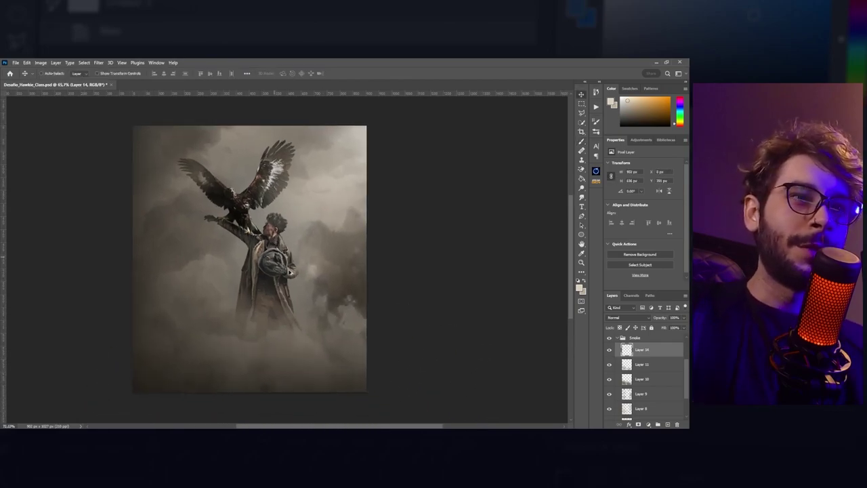
pyautogui.click(617, 338)
pyautogui.scroll(2, 292, 258)
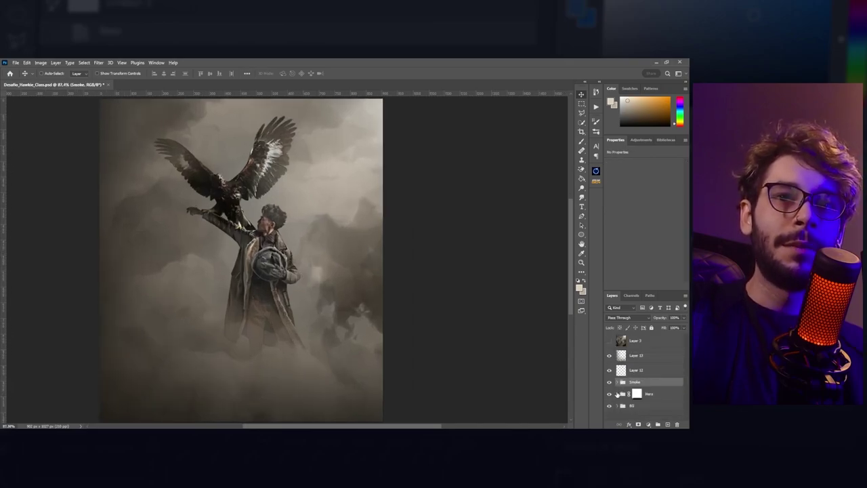
# Add Curves 1 above Layer 1, raising the black point and lowering the white point
pyautogui.click(616, 394)
pyautogui.click(660, 403)
pyautogui.click(648, 424)
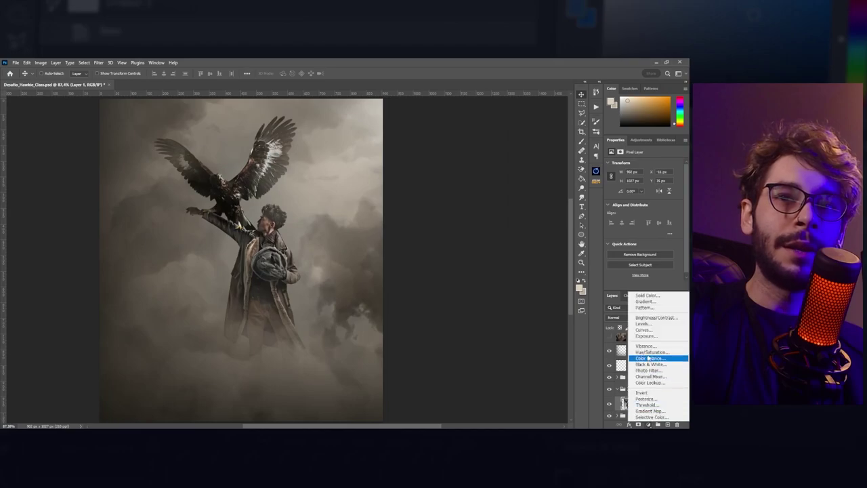
pyautogui.click(643, 332)
pyautogui.moveTo(624, 229); pyautogui.dragTo(623, 227)
pyautogui.moveTo(678, 182); pyautogui.dragTo(686, 187)
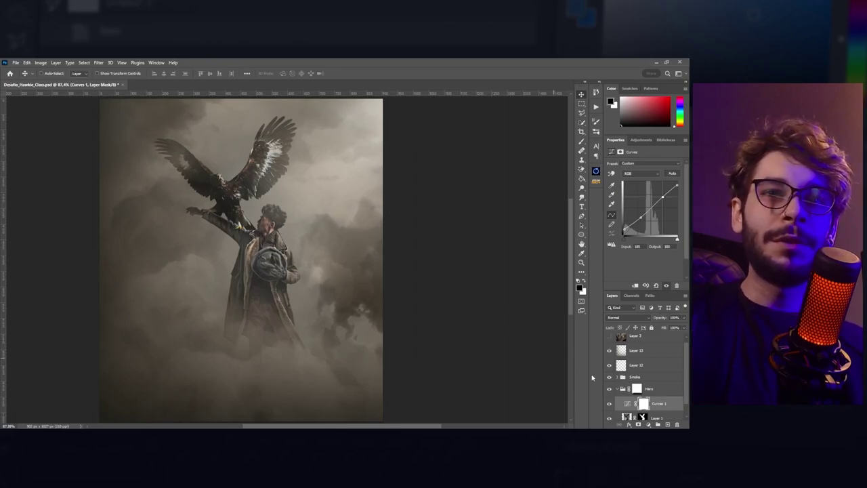
pyautogui.click(609, 403)
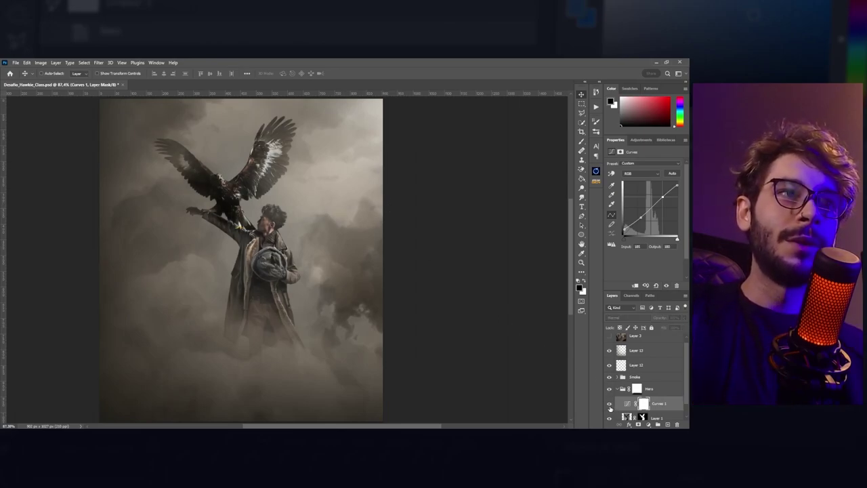
pyautogui.click(609, 403)
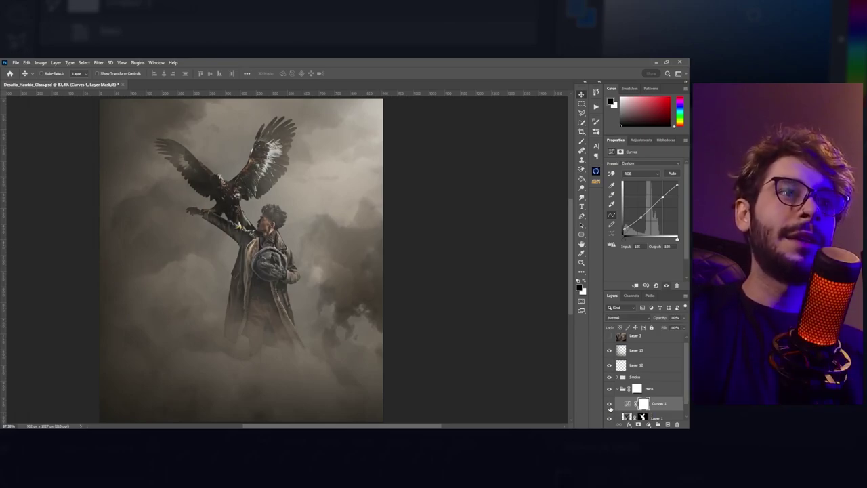
pyautogui.click(609, 404)
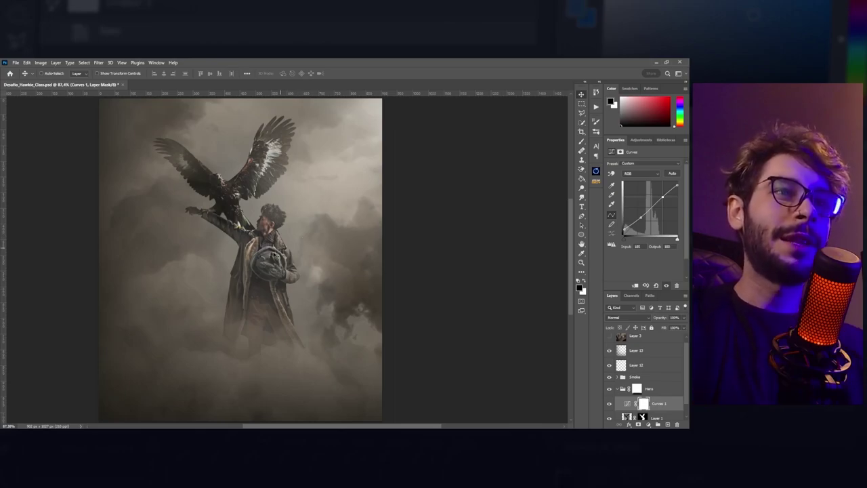
# Add Curves 2 raising the midtones to brighten the hero, then collapse Hero
pyautogui.scroll(-2, 205, 254)
pyautogui.scroll(1, 278, 262)
pyautogui.scroll(1, 629, 393)
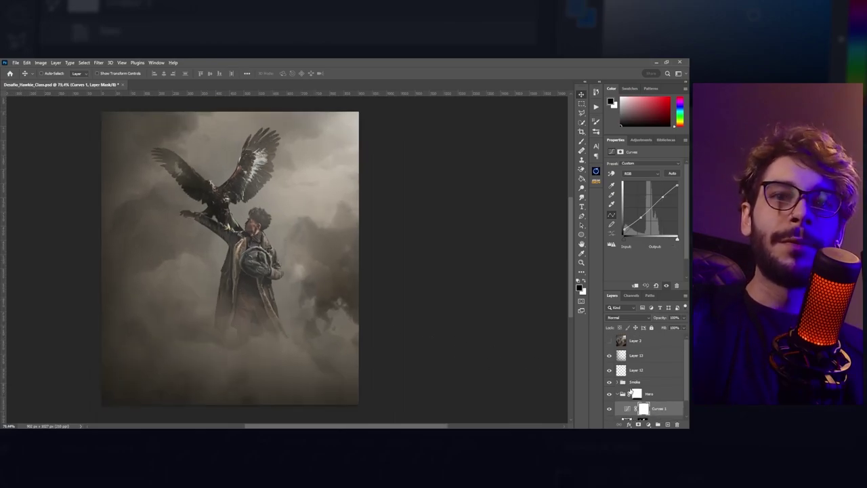
pyautogui.click(648, 425)
pyautogui.click(651, 336)
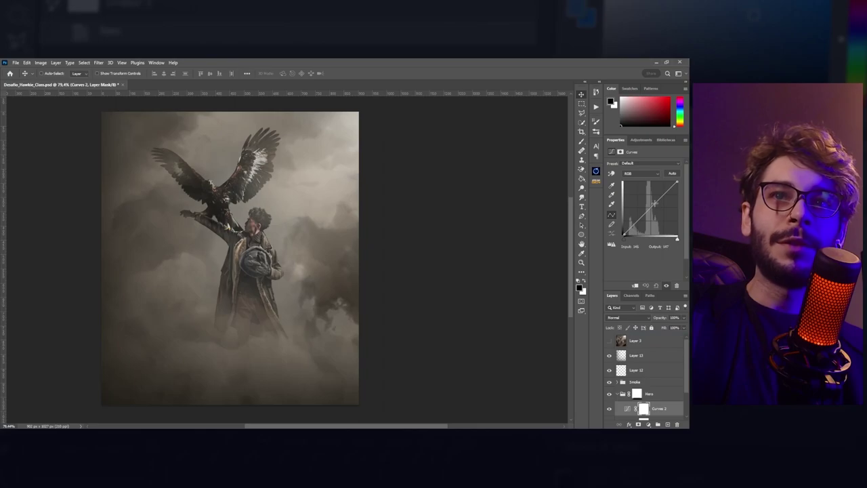
pyautogui.moveTo(653, 202); pyautogui.dragTo(652, 201)
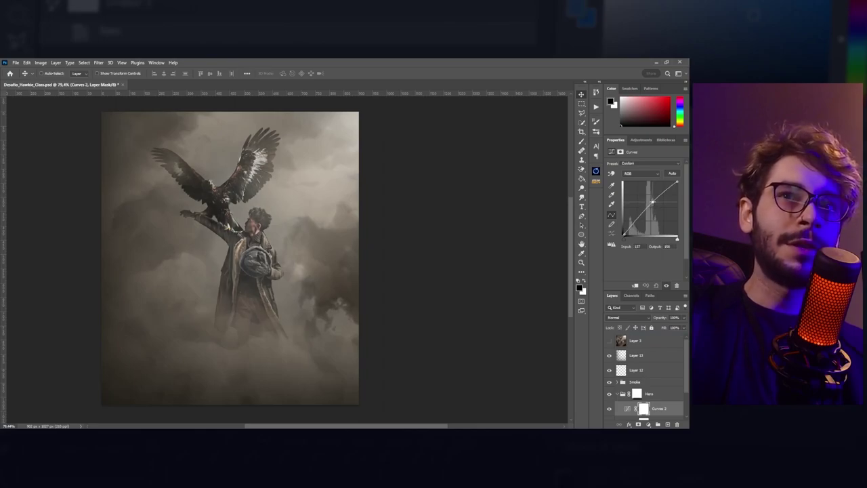
pyautogui.scroll(1, 437, 263)
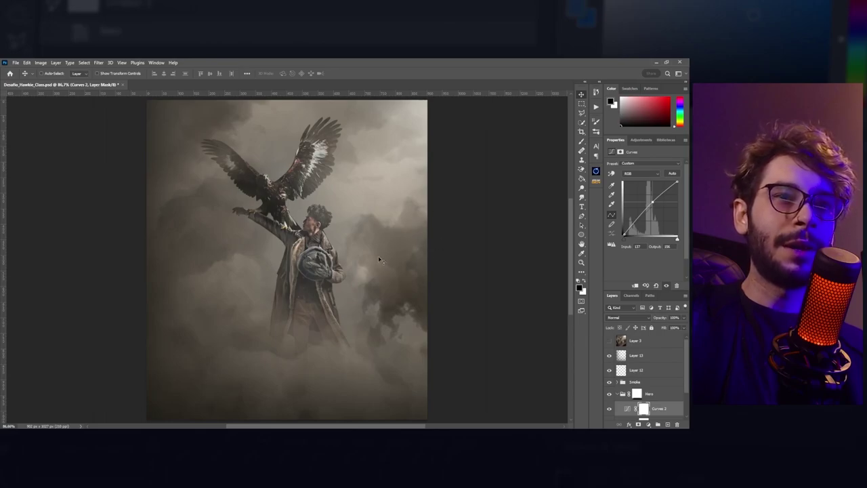
pyautogui.click(614, 394)
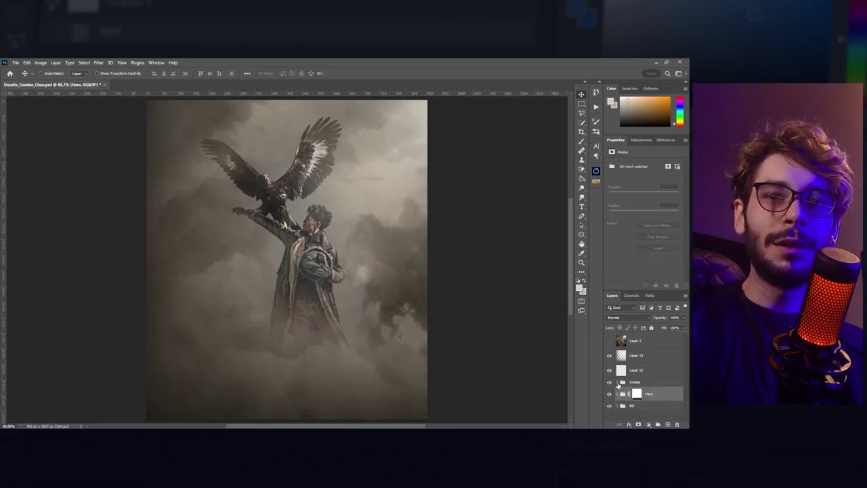
# Shrink the brush to about 530 px on Layer 14, then collapse and select the Smoke group
pyautogui.click(663, 394)
pyautogui.press('b')
pyautogui.scroll(-1, 81, 285)
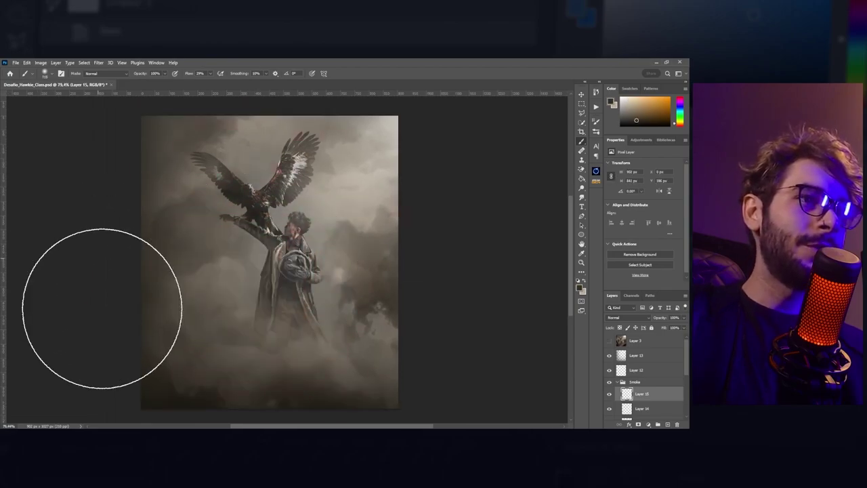
pyautogui.press('[')
pyautogui.press('[')
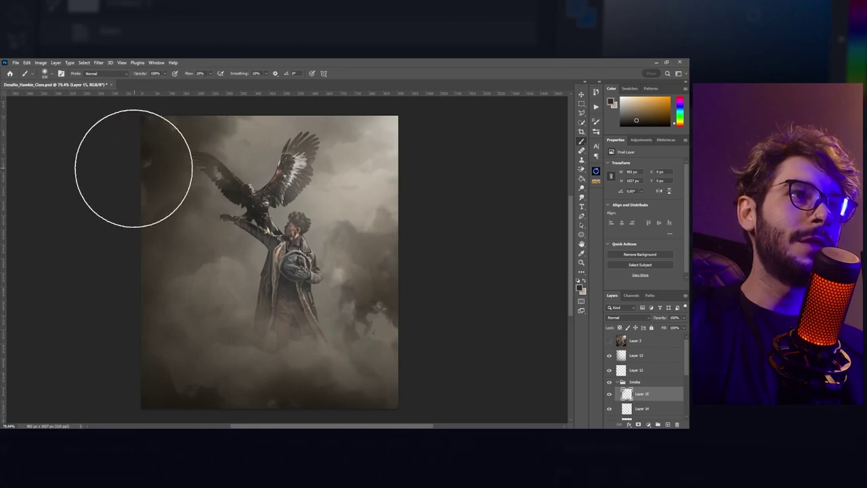
pyautogui.press('v')
pyautogui.click(617, 382)
pyautogui.click(645, 384)
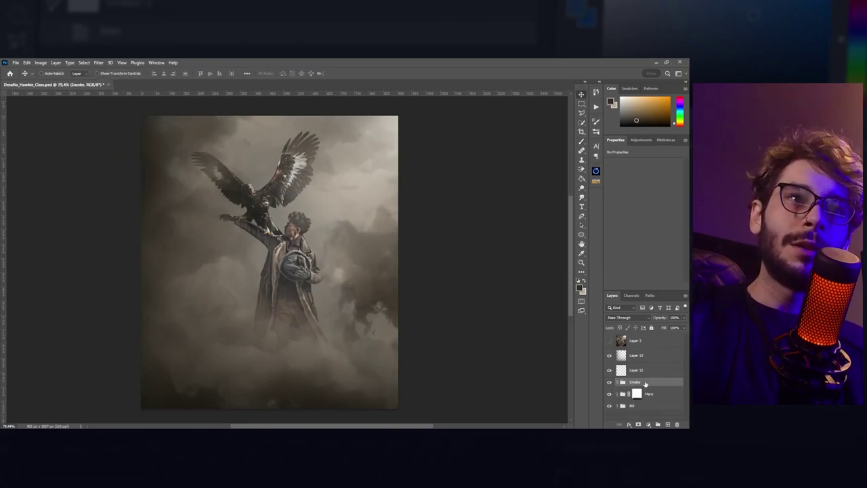
# Add Layer 16 above Layer 13 with a hard round brush in light beige
pyautogui.click(642, 356)
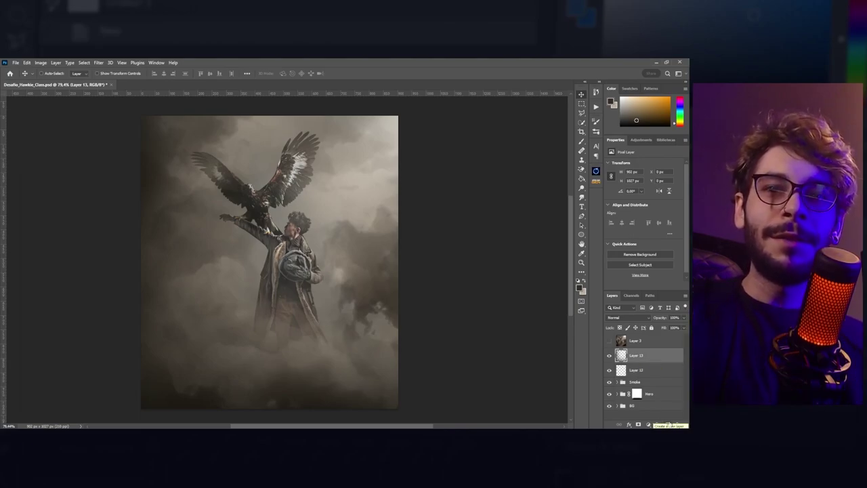
pyautogui.click(668, 423)
pyautogui.press('b')
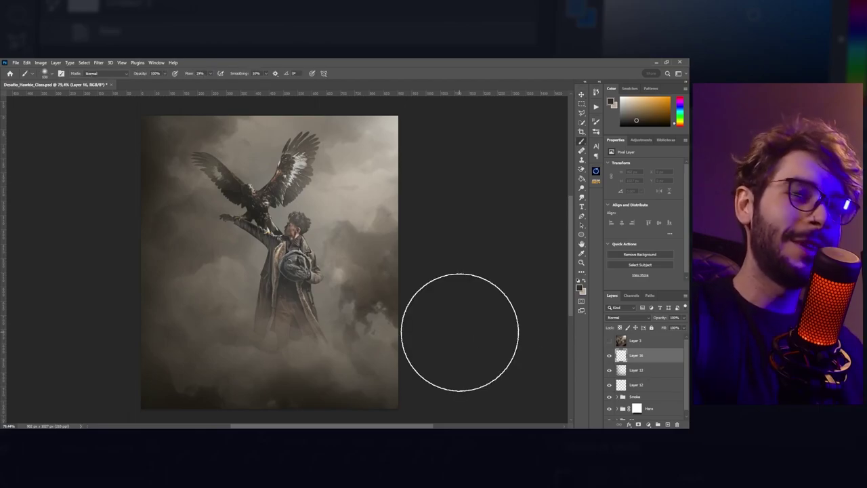
pyautogui.rightClick(275, 204)
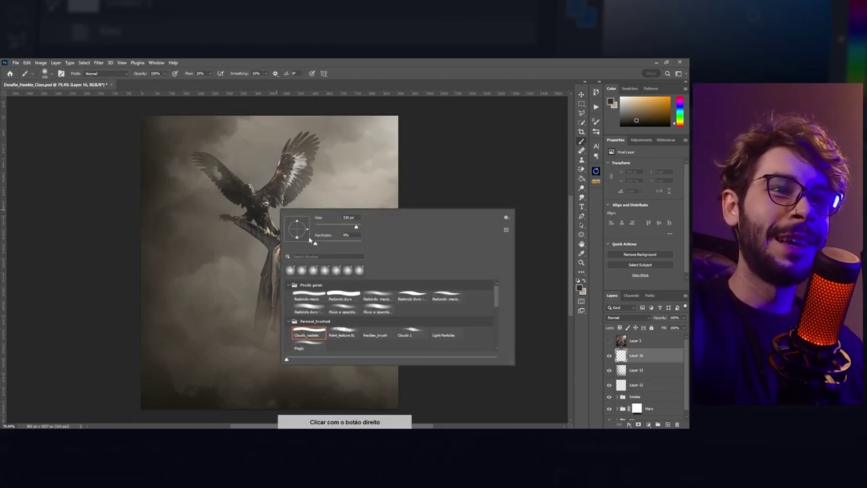
pyautogui.click(376, 306)
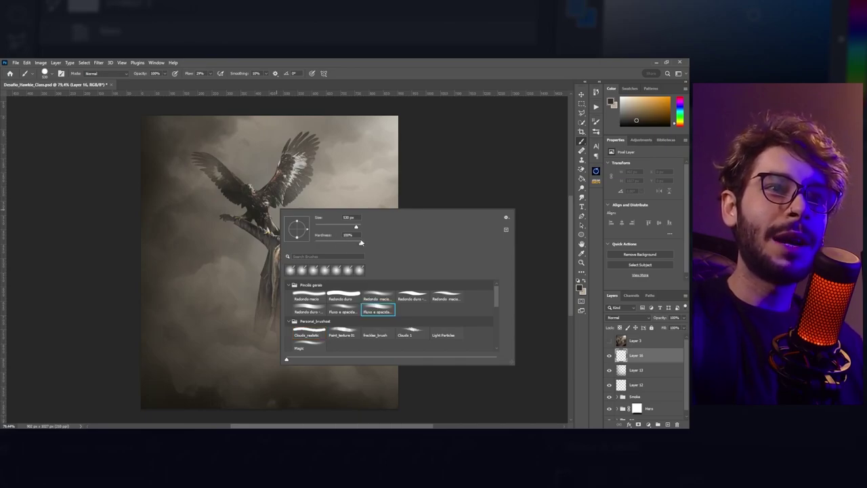
pyautogui.press('Return')
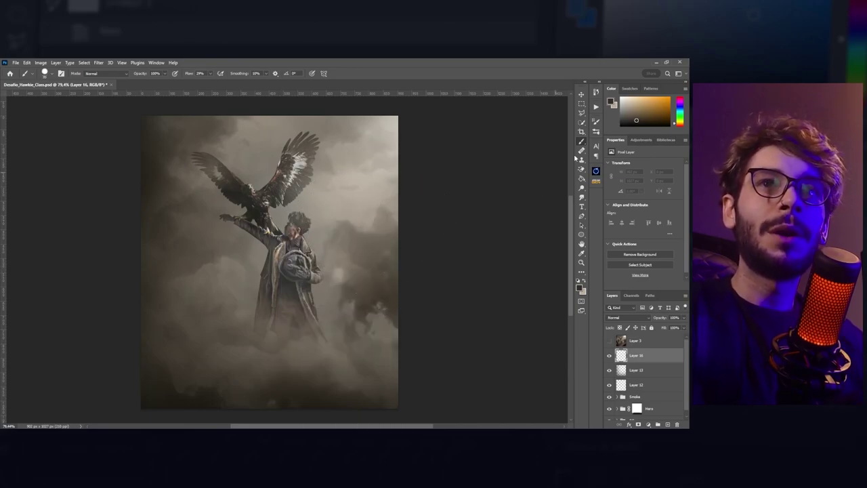
pyautogui.click(630, 98)
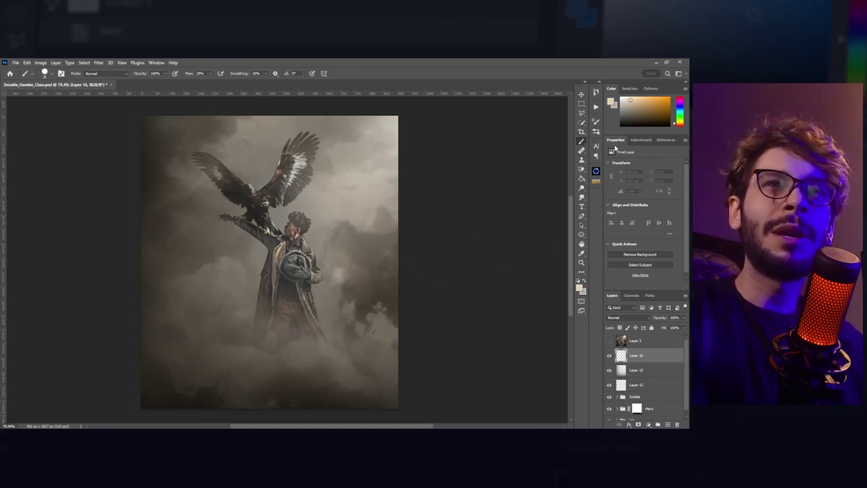
# Paint diagonal light streaks around the man, the eagle's wing and the right side
pyautogui.moveTo(363, 254); pyautogui.dragTo(345, 285)
pyautogui.moveTo(344, 228); pyautogui.dragTo(339, 196)
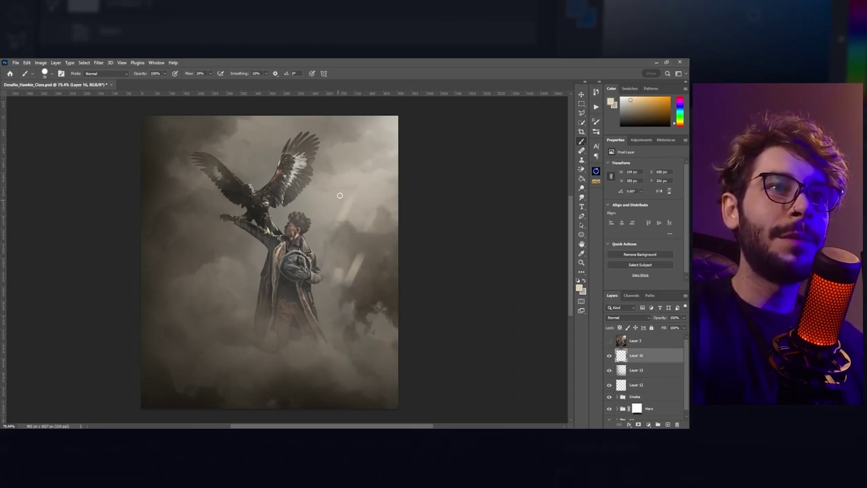
pyautogui.moveTo(369, 142); pyautogui.dragTo(361, 160)
pyautogui.moveTo(396, 192); pyautogui.dragTo(381, 225)
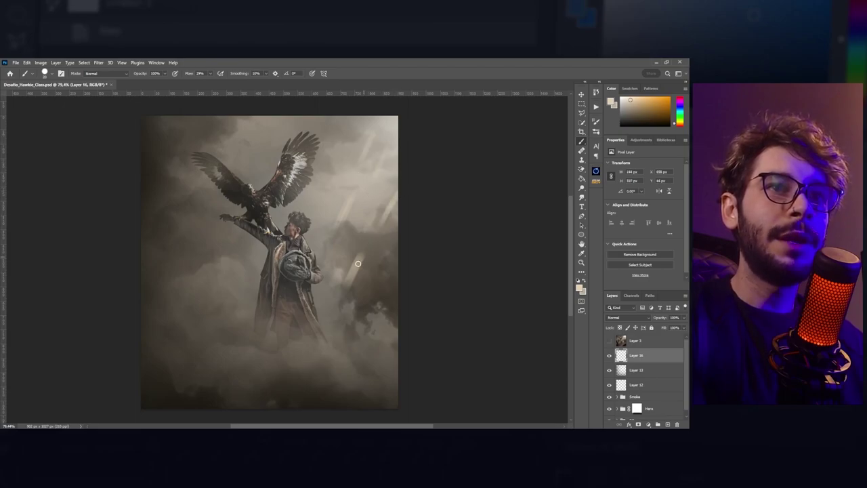
pyautogui.moveTo(336, 190); pyautogui.dragTo(302, 226)
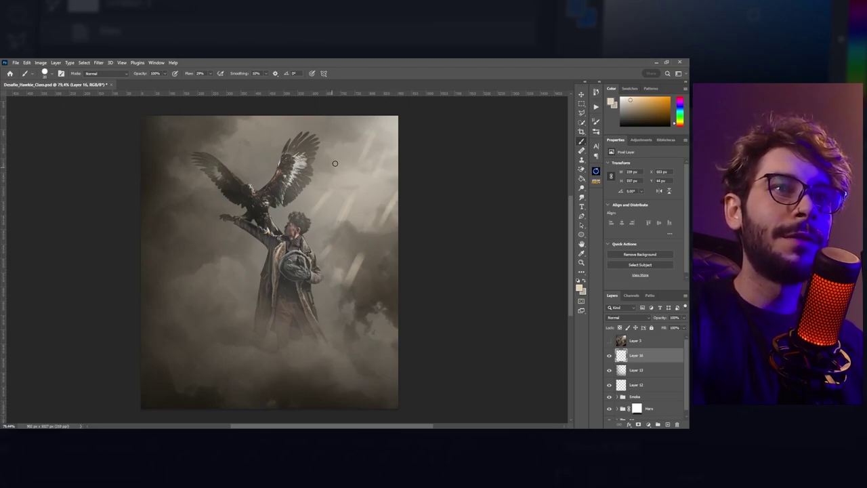
pyautogui.moveTo(336, 130)
pyautogui.mouseDown()
pyautogui.moveTo(278, 154)
pyautogui.moveTo(230, 149)
pyautogui.mouseUp()
pyautogui.moveTo(213, 211); pyautogui.dragTo(190, 225)
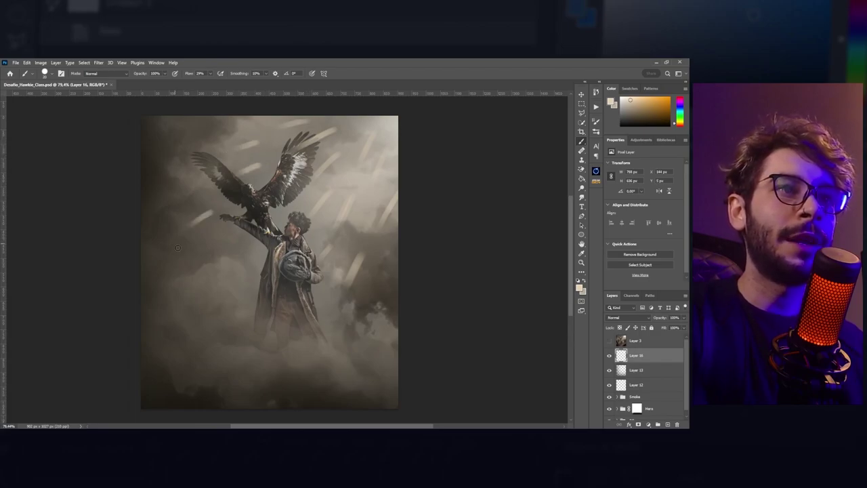
pyautogui.moveTo(221, 283); pyautogui.dragTo(198, 301)
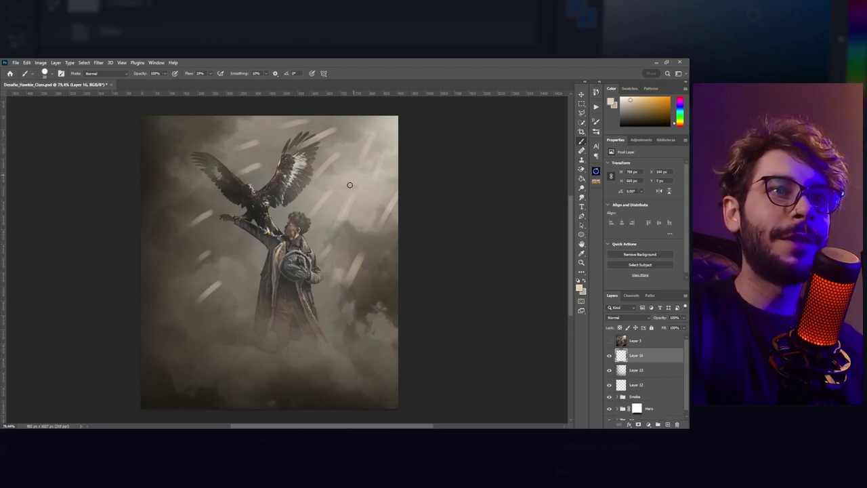
pyautogui.moveTo(302, 321); pyautogui.dragTo(292, 340)
pyautogui.moveTo(378, 305)
pyautogui.mouseDown()
pyautogui.moveTo(370, 331)
pyautogui.moveTo(383, 372)
pyautogui.mouseUp()
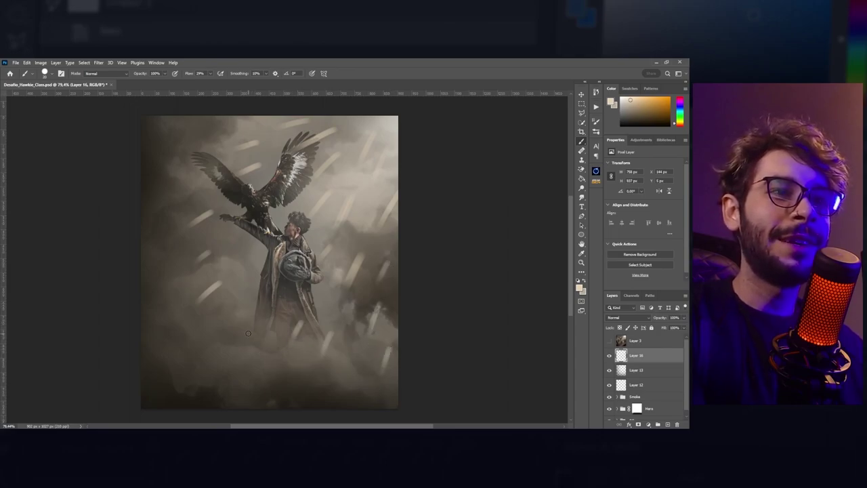
# Paint more diagonal streaks across the lower smoke and the left side of the scene
pyautogui.moveTo(258, 327); pyautogui.dragTo(238, 352)
pyautogui.moveTo(230, 319)
pyautogui.mouseDown()
pyautogui.moveTo(208, 341)
pyautogui.moveTo(159, 346)
pyautogui.mouseUp()
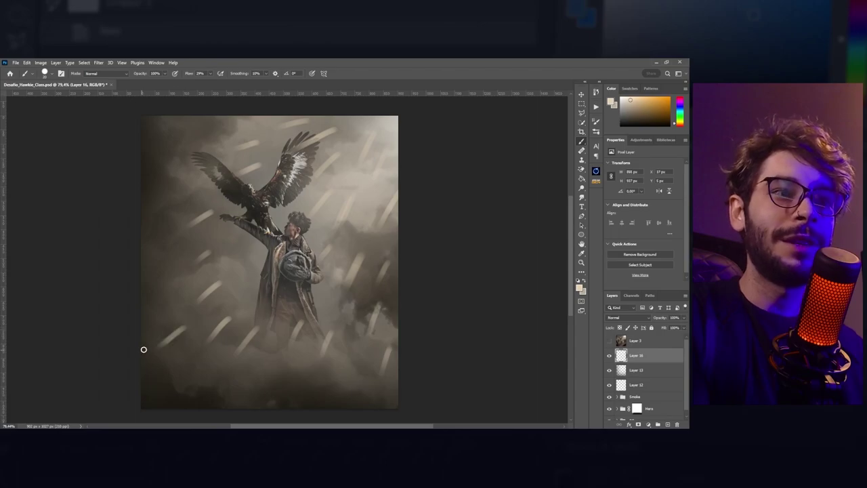
pyautogui.moveTo(167, 266); pyautogui.dragTo(145, 278)
pyautogui.moveTo(169, 200); pyautogui.dragTo(139, 216)
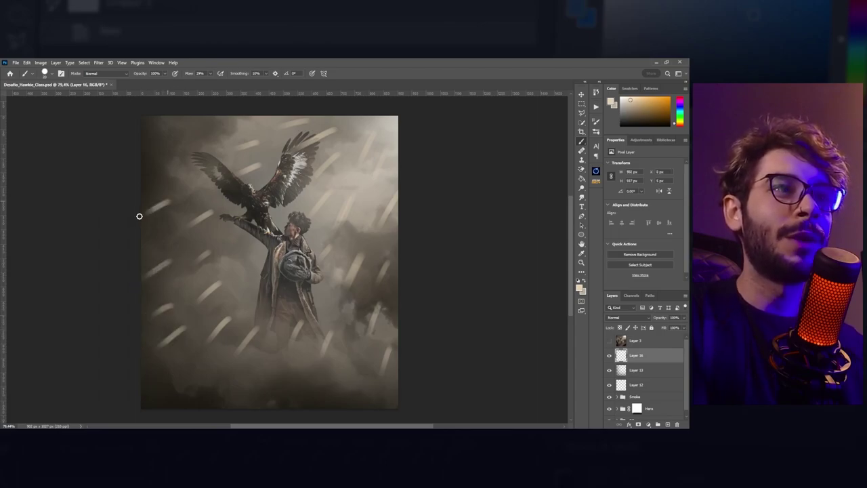
pyautogui.moveTo(197, 143); pyautogui.dragTo(166, 150)
pyautogui.moveTo(232, 121); pyautogui.dragTo(211, 132)
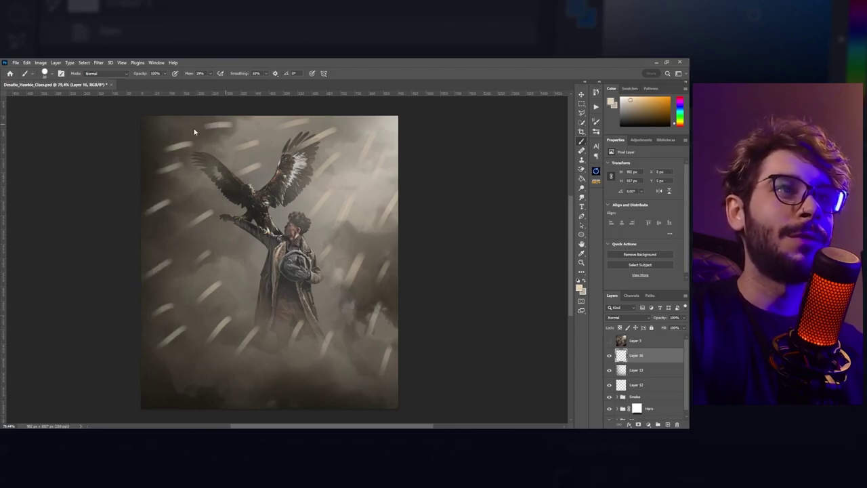
pyautogui.moveTo(300, 330); pyautogui.dragTo(285, 351)
pyautogui.press('v')
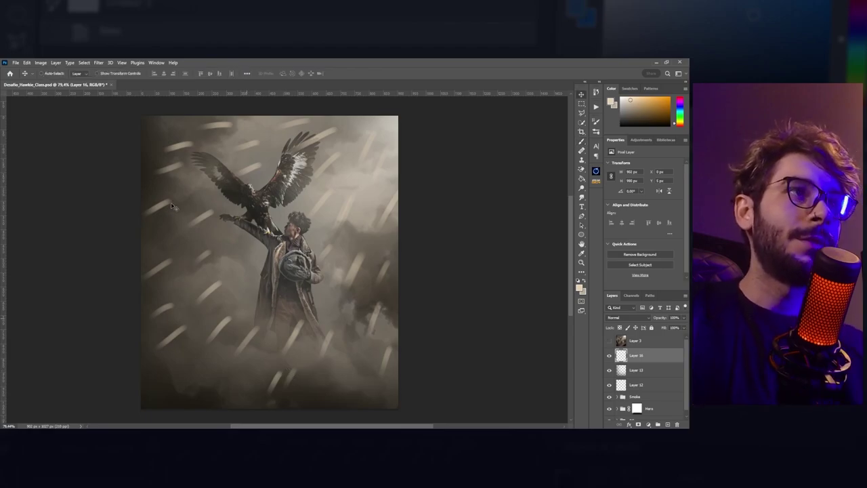
pyautogui.click(99, 62)
pyautogui.moveTo(102, 154)
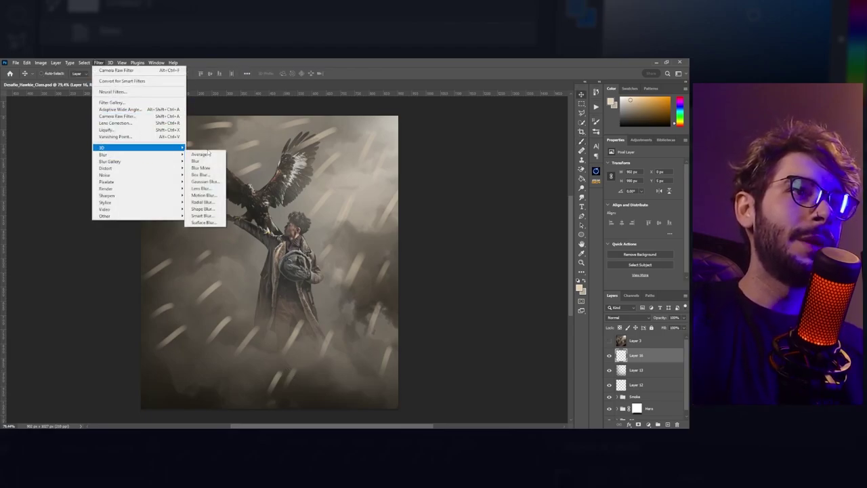
# Apply Motion Blur (angle 50°, distance 264) then Gaussian Blur to the streaks
pyautogui.click(216, 195)
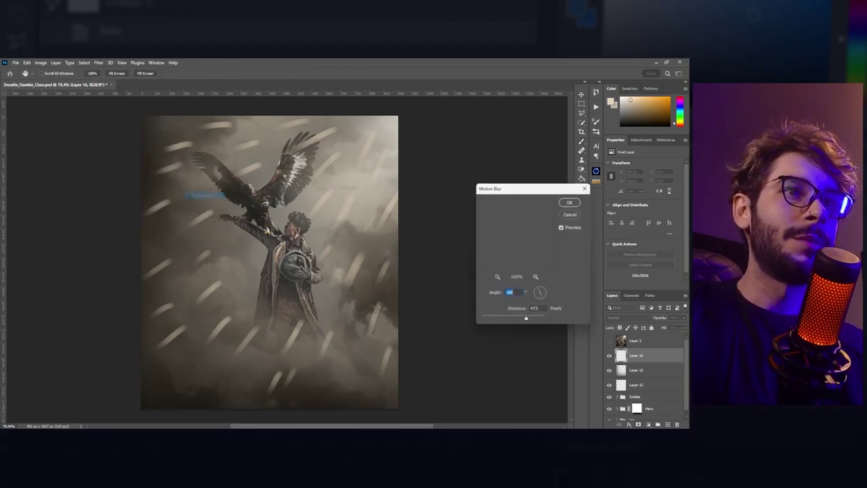
pyautogui.click(513, 320)
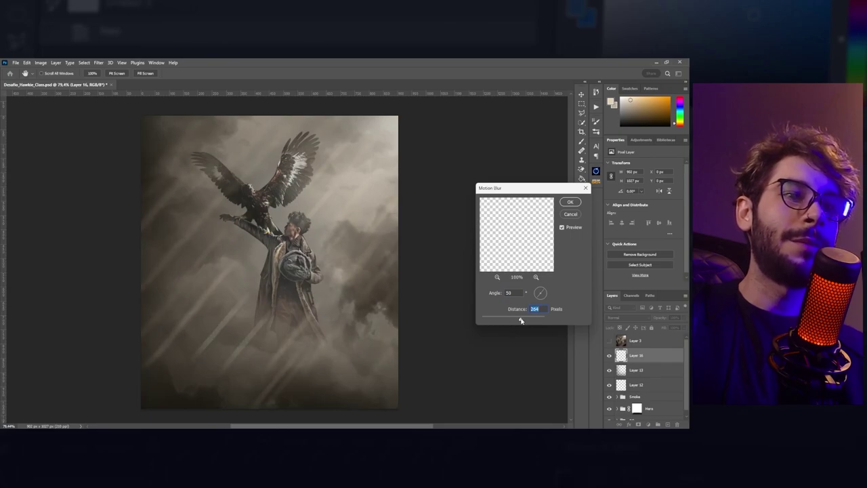
pyautogui.press('Return')
pyautogui.click(99, 62)
pyautogui.moveTo(103, 155)
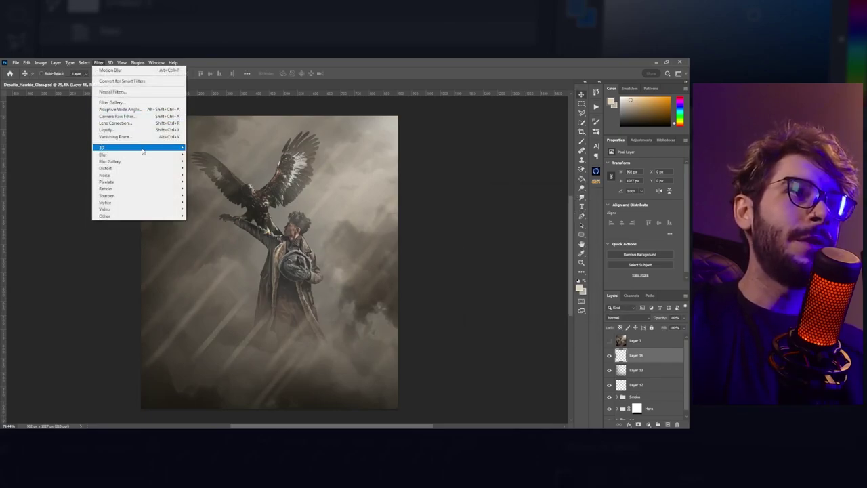
pyautogui.click(204, 182)
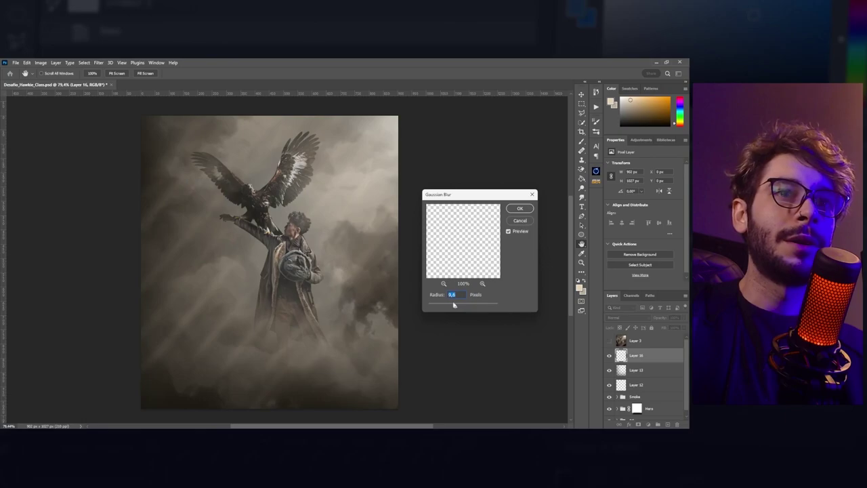
pyautogui.press('Return')
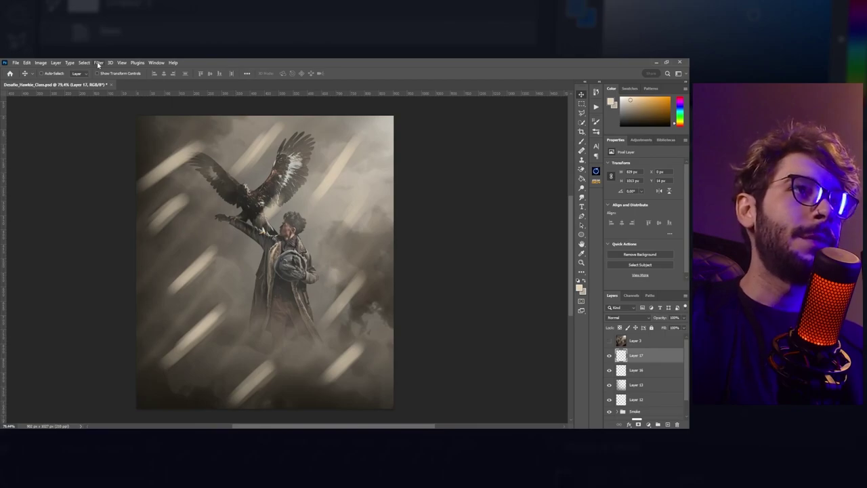
# Motion-blur the Layer 17 streaks at Angle 50 and Distance 412 into diagonal beams
pyautogui.click(98, 63)
pyautogui.moveTo(109, 155)
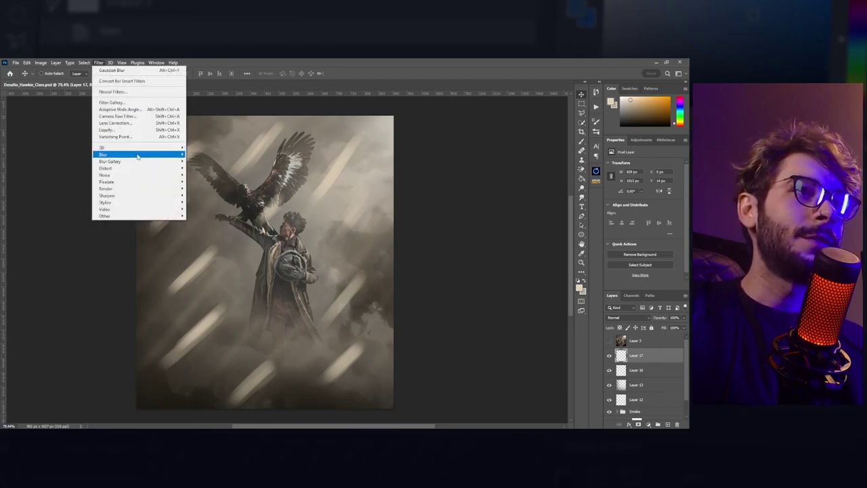
pyautogui.click(215, 195)
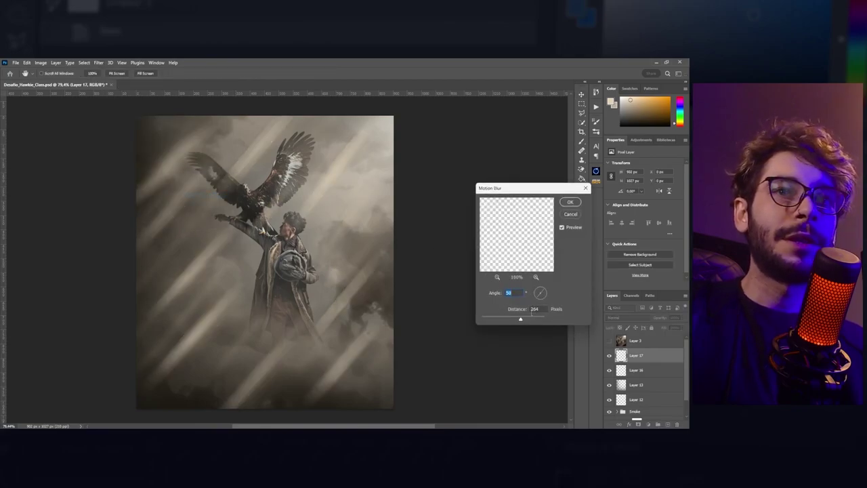
pyautogui.click(527, 319)
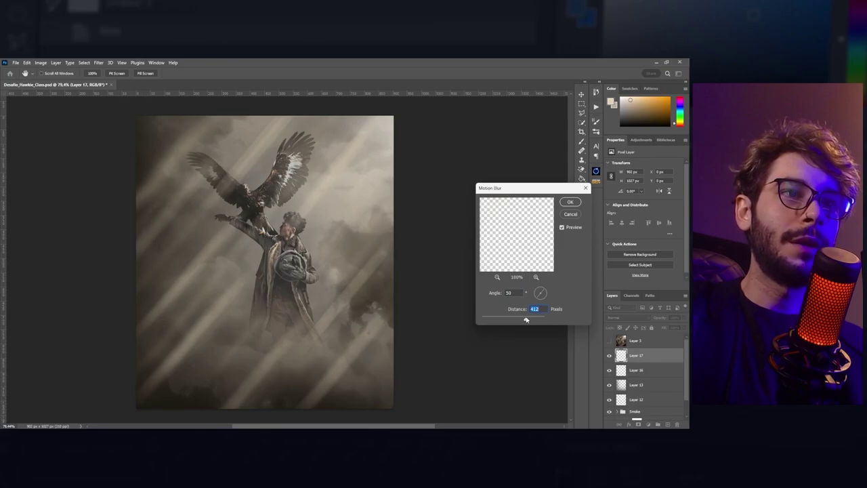
pyautogui.press('Return')
# Soften the beams with a small Gaussian Blur
pyautogui.click(99, 62)
pyautogui.moveTo(102, 155)
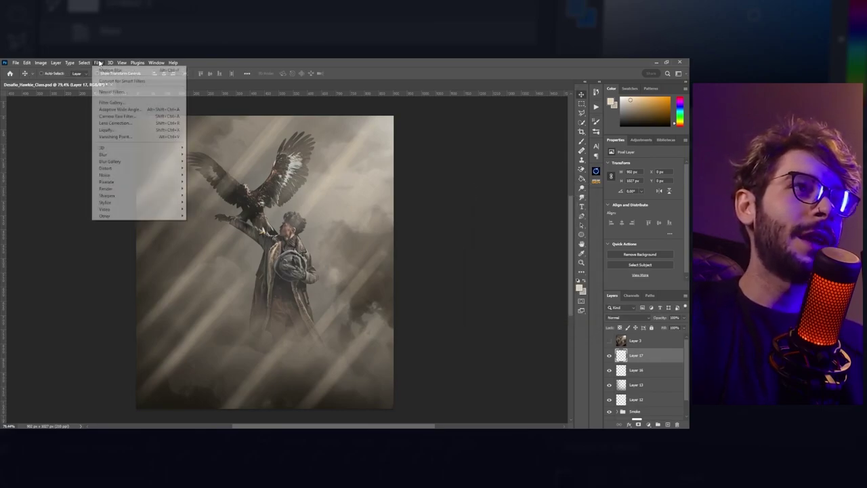
pyautogui.click(205, 181)
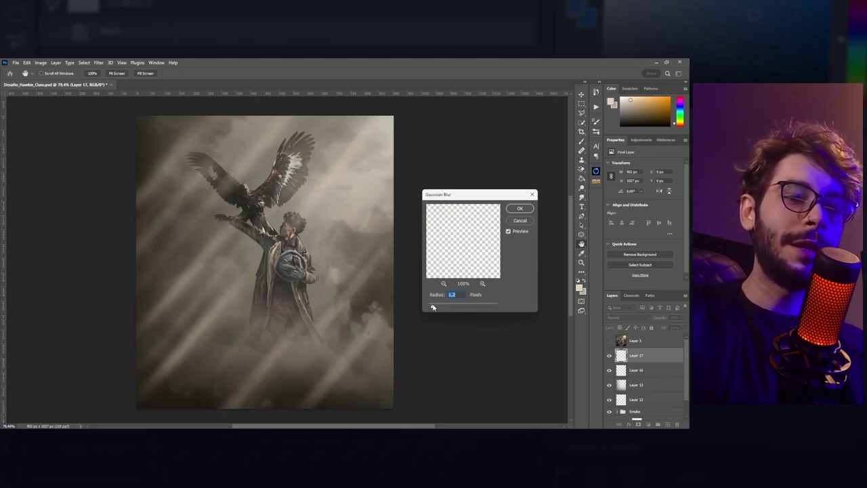
pyautogui.press('Return')
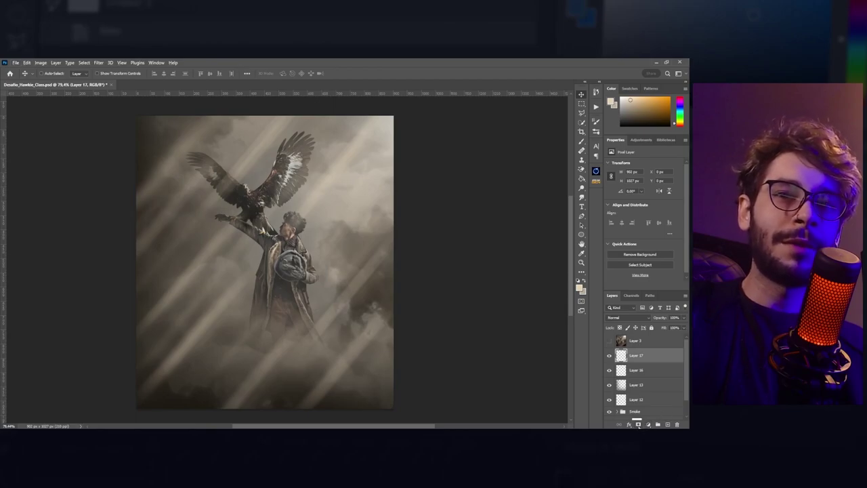
# Add a hide-all mask to Layer 17 and pick a soft brush at 0% hardness
pyautogui.keyDown('alt'); pyautogui.click(638, 425); pyautogui.keyUp('alt')
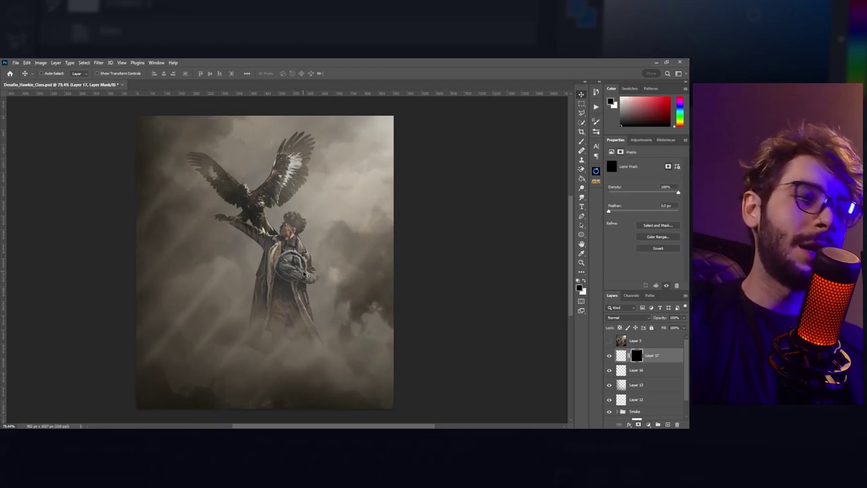
pyautogui.press('b')
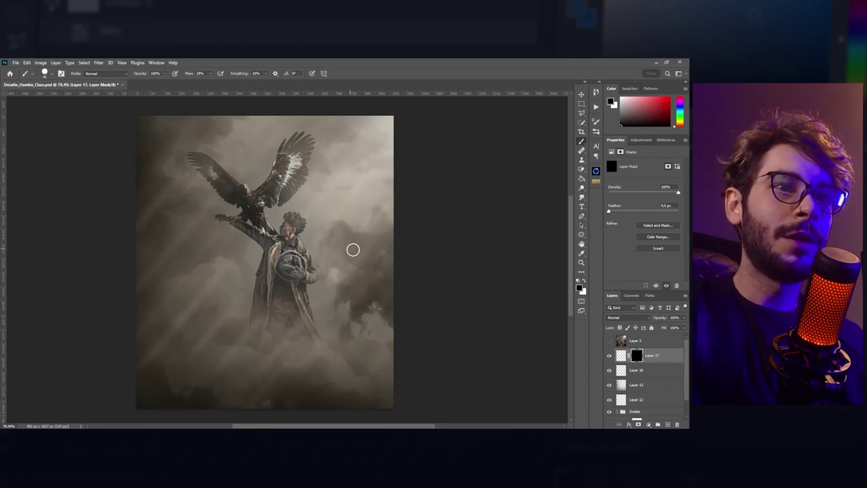
pyautogui.rightClick(352, 250)
pyautogui.click(413, 356)
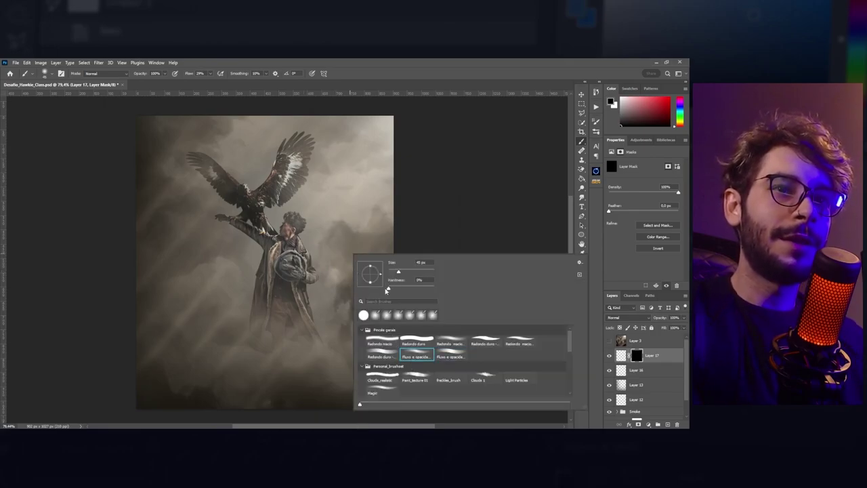
pyautogui.press('Return')
# Paint white on the mask to reveal beams in the upper-right sky, over the eagle, and on the left
pyautogui.press('x')
pyautogui.press(']')
pyautogui.press(']')
pyautogui.press(']')
pyautogui.press('[')
pyautogui.moveTo(292, 344)
pyautogui.mouseDown()
pyautogui.moveTo(280, 368)
pyautogui.moveTo(368, 271)
pyautogui.moveTo(391, 180)
pyautogui.moveTo(386, 142)
pyautogui.mouseUp()
pyautogui.press('[')
pyautogui.press('[')
pyautogui.moveTo(286, 165)
pyautogui.mouseDown()
pyautogui.moveTo(269, 142)
pyautogui.moveTo(271, 193)
pyautogui.moveTo(261, 227)
pyautogui.mouseUp()
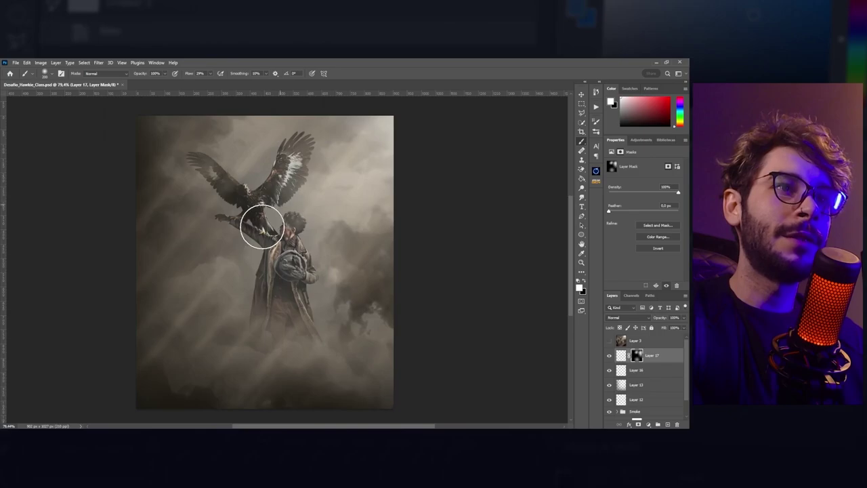
pyautogui.press(']')
pyautogui.press(']')
pyautogui.moveTo(198, 337)
pyautogui.mouseDown()
pyautogui.moveTo(159, 267)
pyautogui.moveTo(165, 194)
pyautogui.moveTo(369, 271)
pyautogui.moveTo(386, 316)
pyautogui.mouseUp()
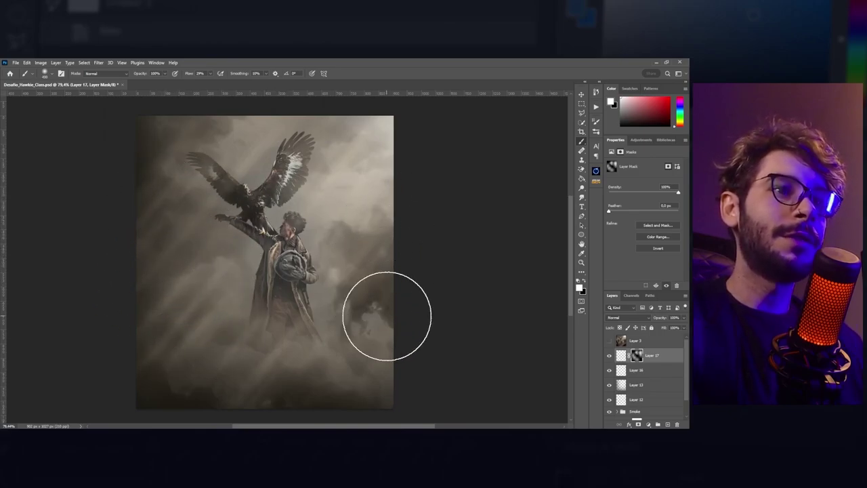
pyautogui.press('v')
pyautogui.scroll(-2, 278, 271)
pyautogui.scroll(1, 283, 269)
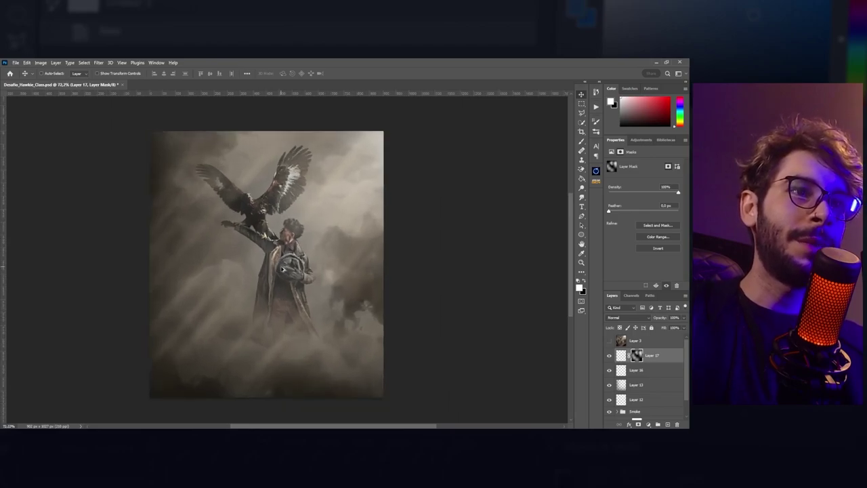
# Zoom in and stamp all visible layers into a new Layer 18 with Ctrl+Alt+Shift+E
pyautogui.scroll(2, 281, 269)
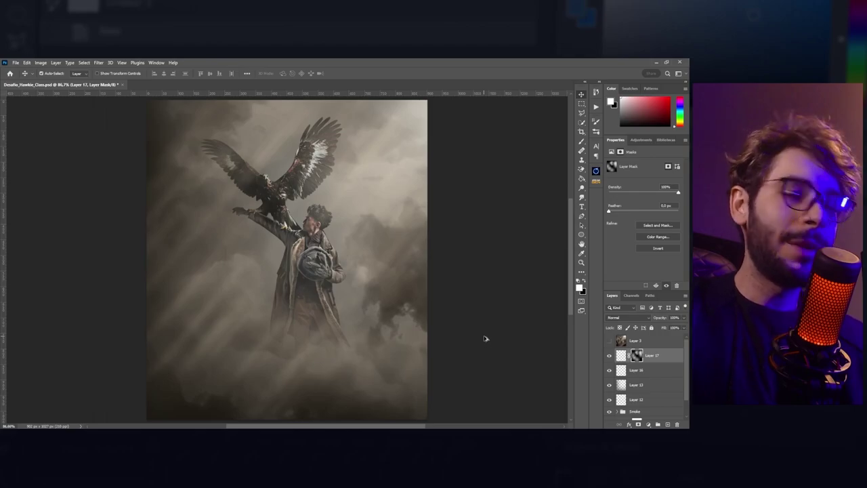
pyautogui.hotkey('ctrl', 'shift', 'alt', 'e')
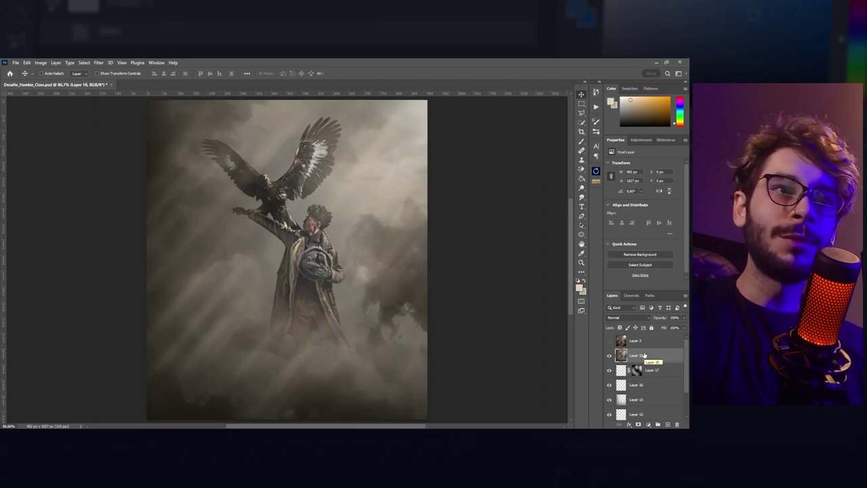
# Apply Levels to Layer 18 with input values 59, 0.42 and 210
pyautogui.hotkey('ctrl', 'l')
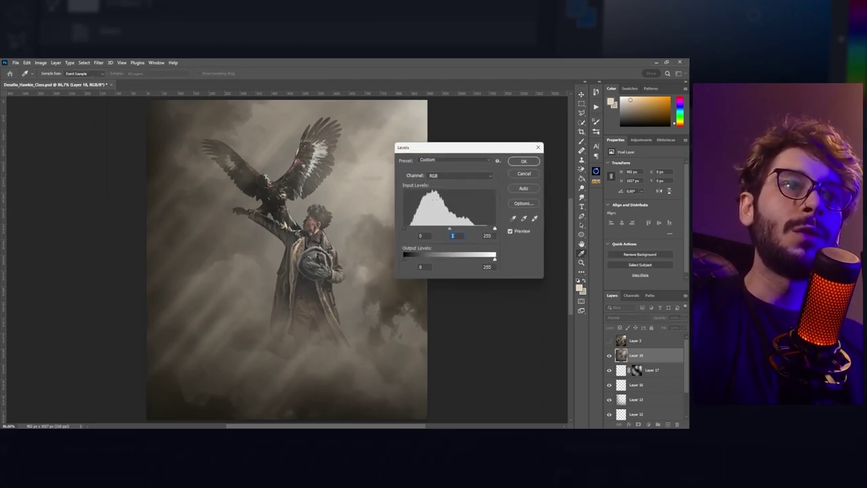
pyautogui.moveTo(450, 229); pyautogui.dragTo(472, 229)
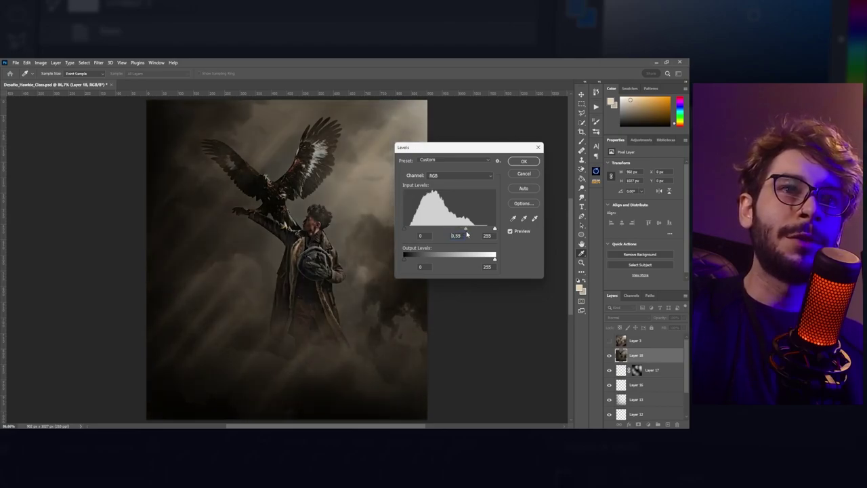
pyautogui.moveTo(406, 231); pyautogui.dragTo(419, 235)
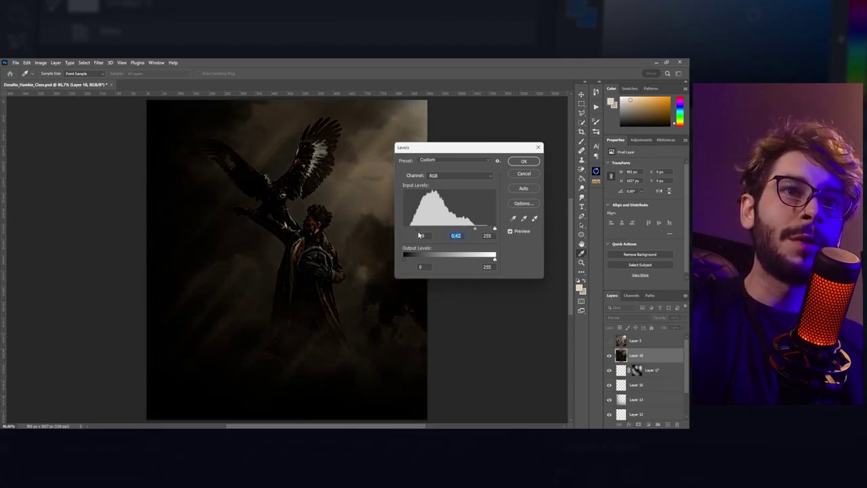
pyautogui.moveTo(492, 230); pyautogui.dragTo(479, 230)
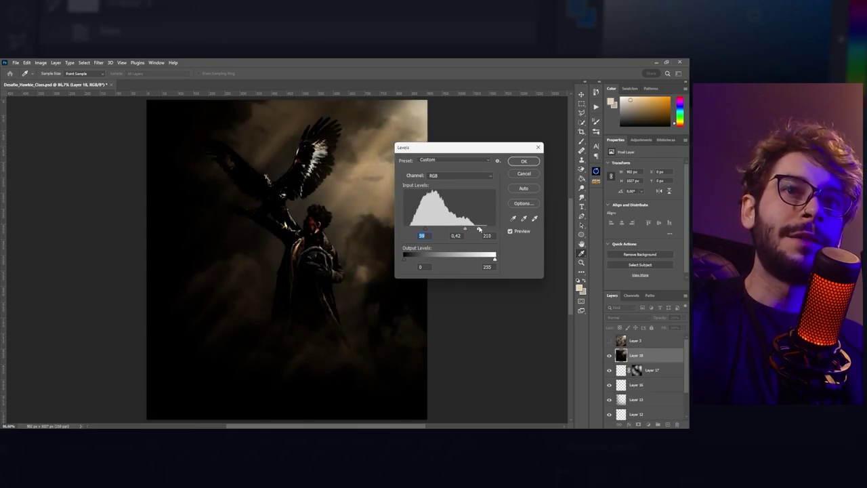
pyautogui.click(479, 230)
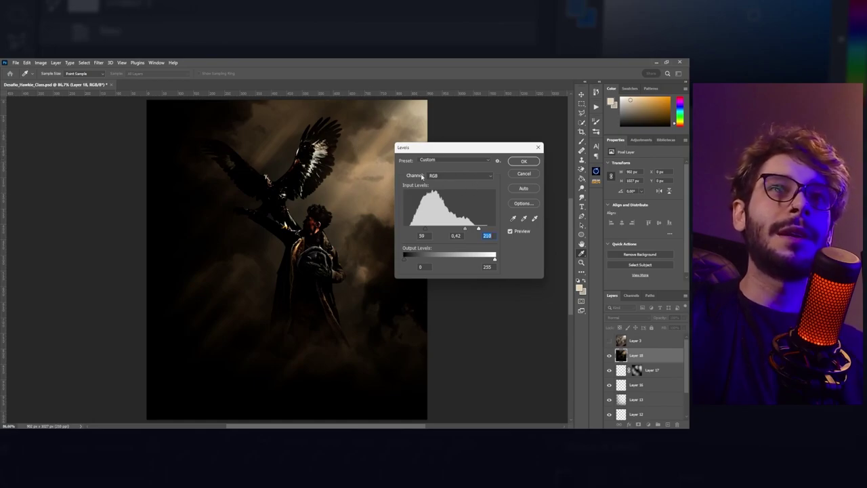
pyautogui.click(517, 164)
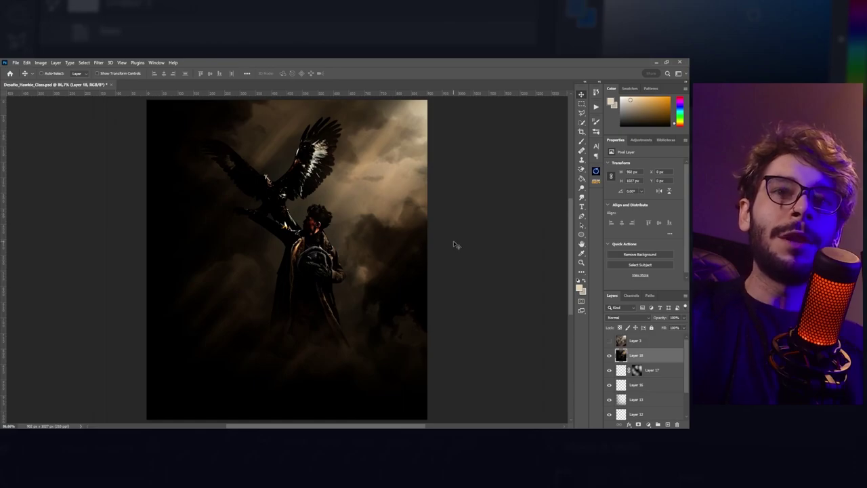
pyautogui.click(617, 318)
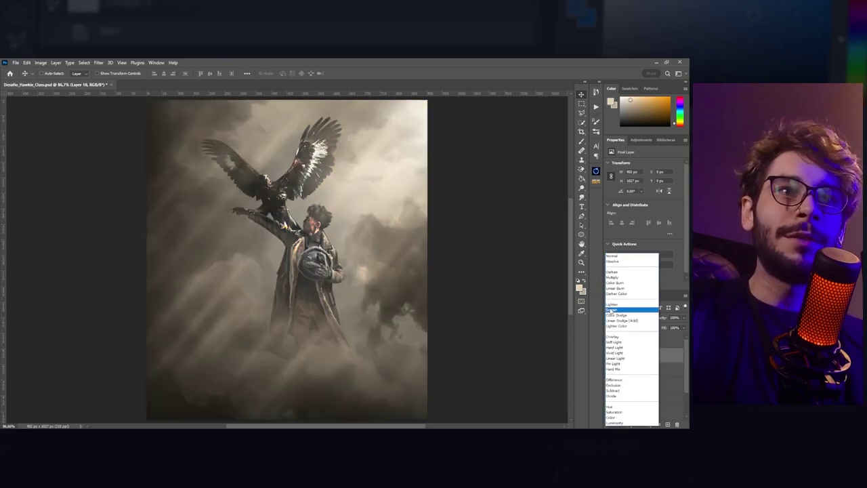
# Set Layer 18 to Screen blend mode and toggle it to compare the effect
pyautogui.click(613, 310)
pyautogui.click(609, 355)
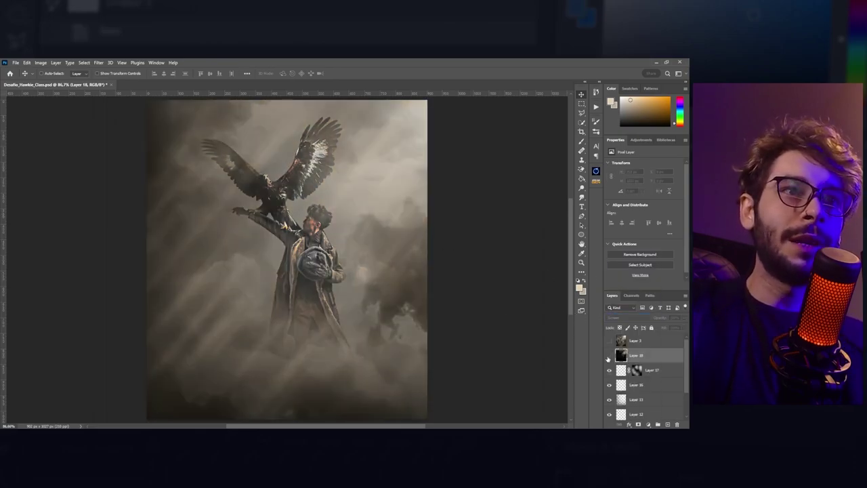
pyautogui.click(609, 356)
pyautogui.click(609, 356)
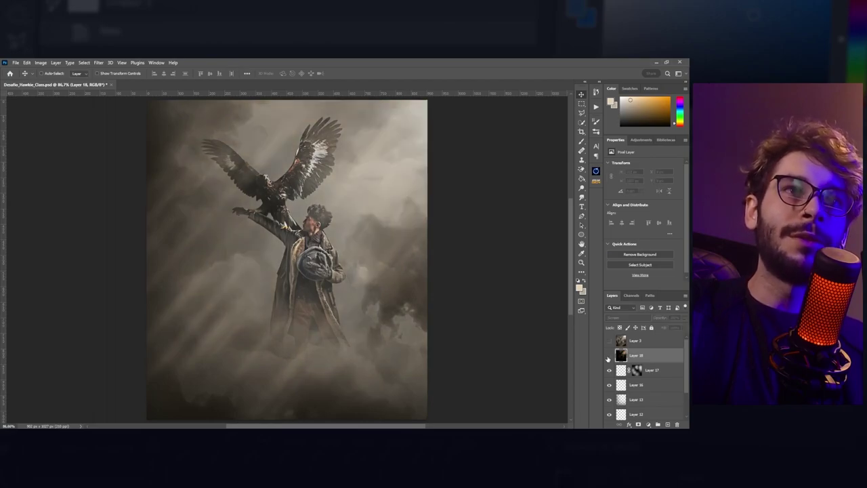
pyautogui.click(609, 356)
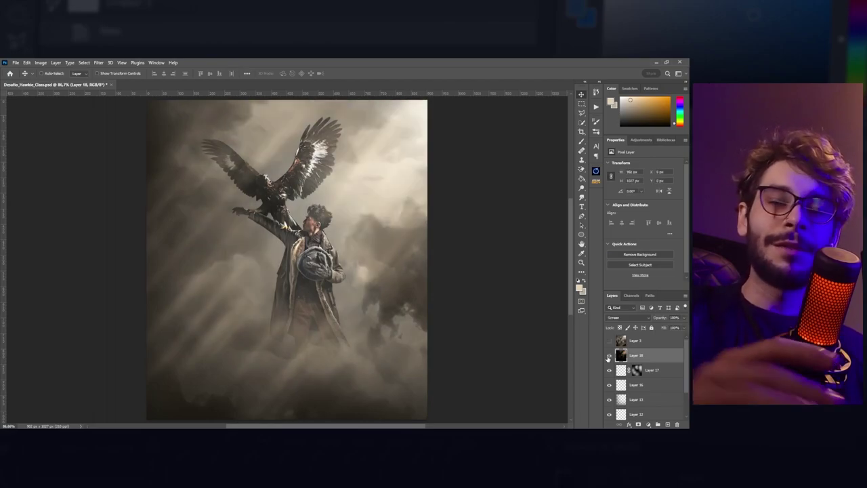
# Apply a Gaussian Blur of about 6.4 px to Layer 18 and check the result
pyautogui.click(98, 62)
pyautogui.moveTo(110, 161)
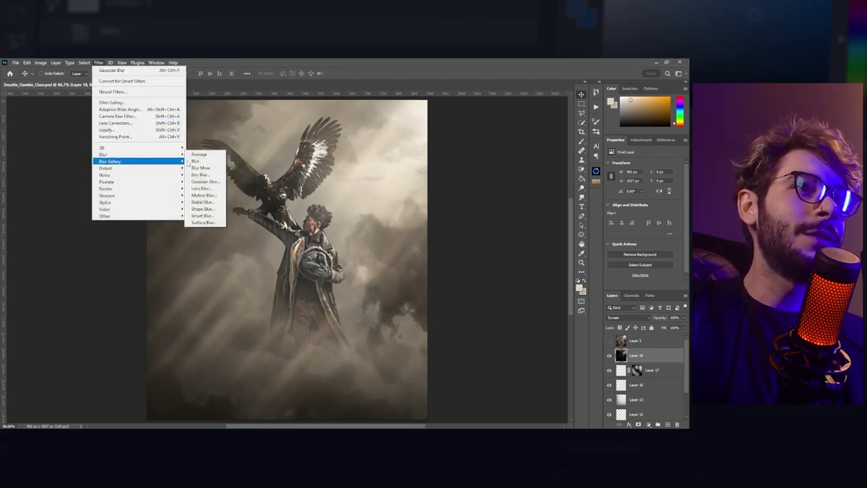
pyautogui.click(205, 182)
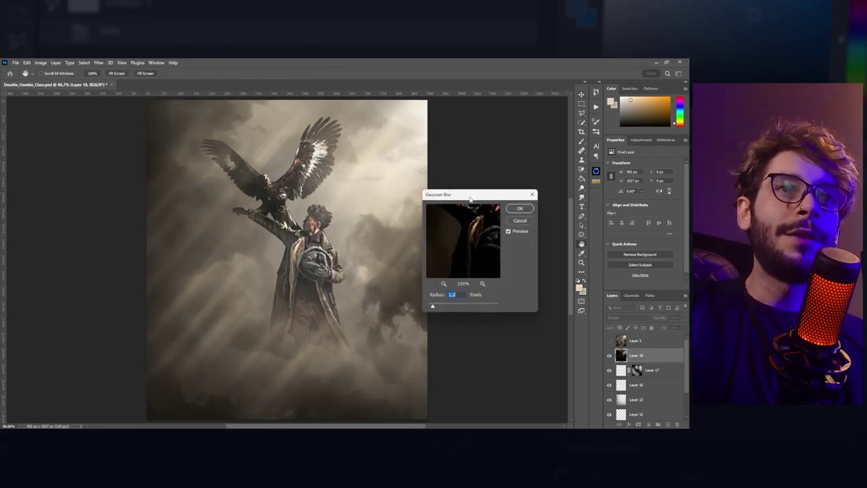
pyautogui.moveTo(470, 198); pyautogui.dragTo(530, 219)
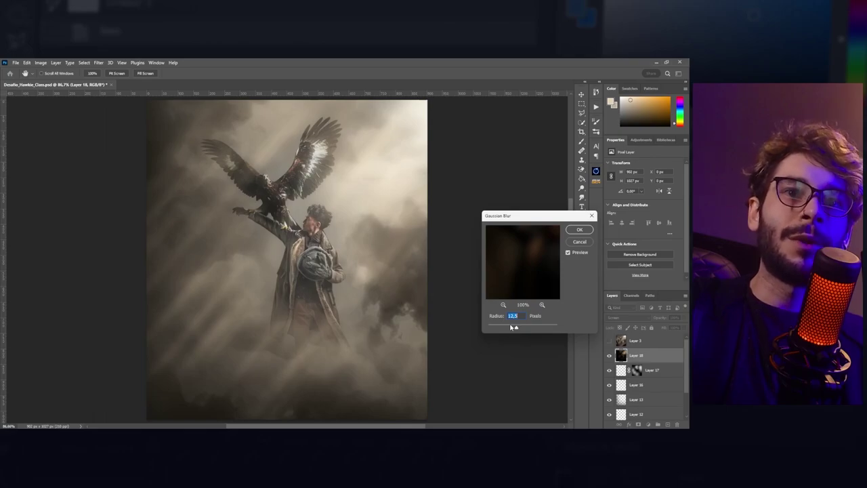
pyautogui.moveTo(509, 328); pyautogui.dragTo(510, 328)
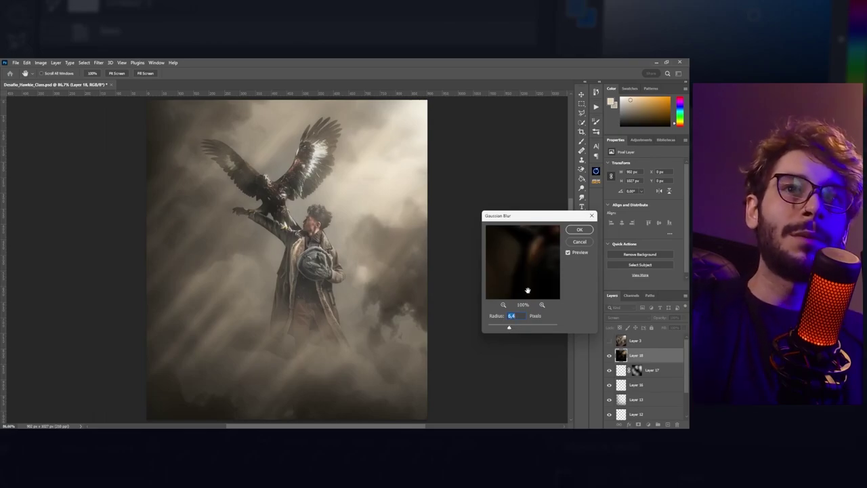
pyautogui.click(580, 234)
pyautogui.click(608, 355)
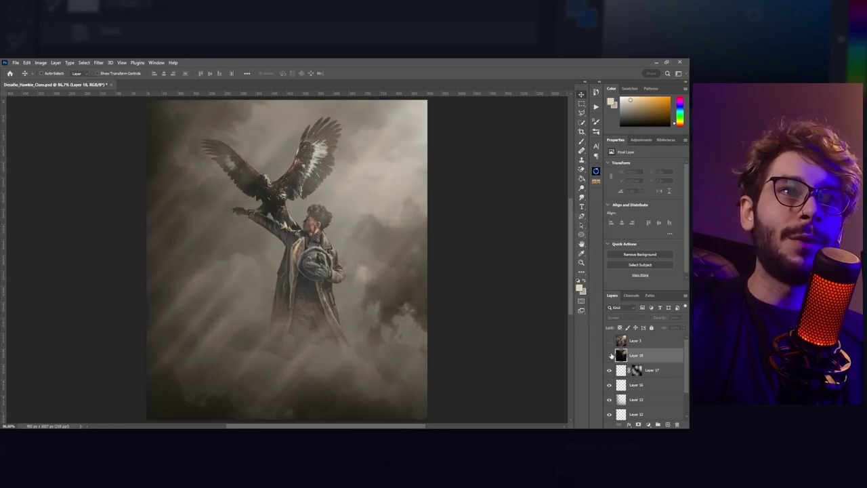
pyautogui.click(608, 355)
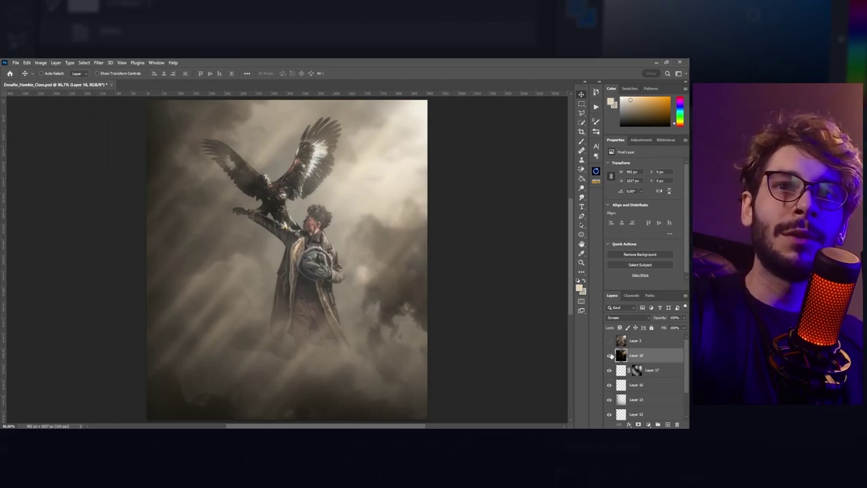
# Compare Layer 18's glow on and off and lower its opacity to 60%
pyautogui.click(609, 355)
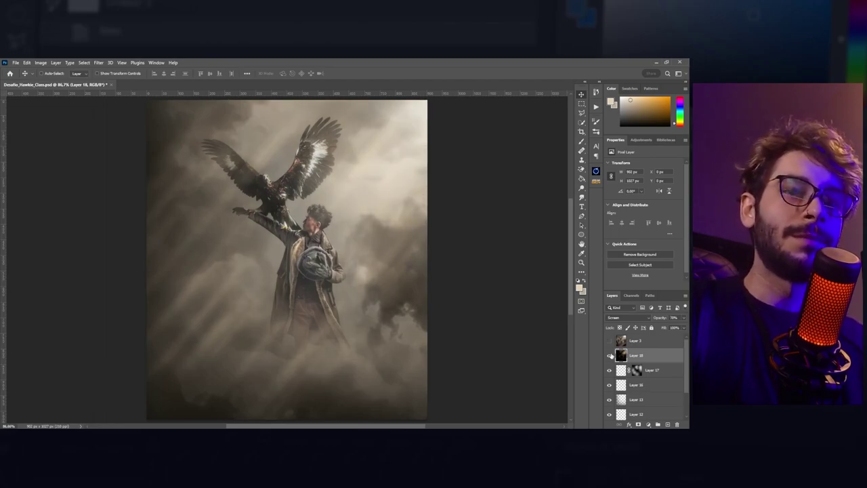
pyautogui.click(609, 355)
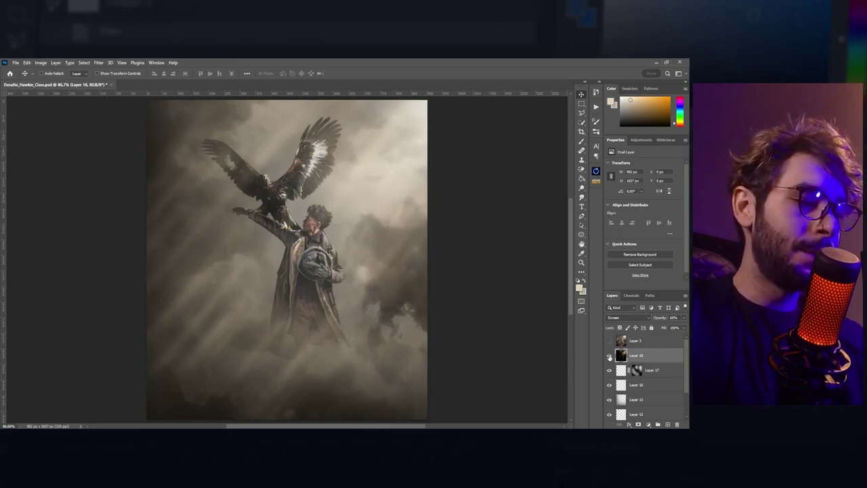
pyautogui.press('ctrl')
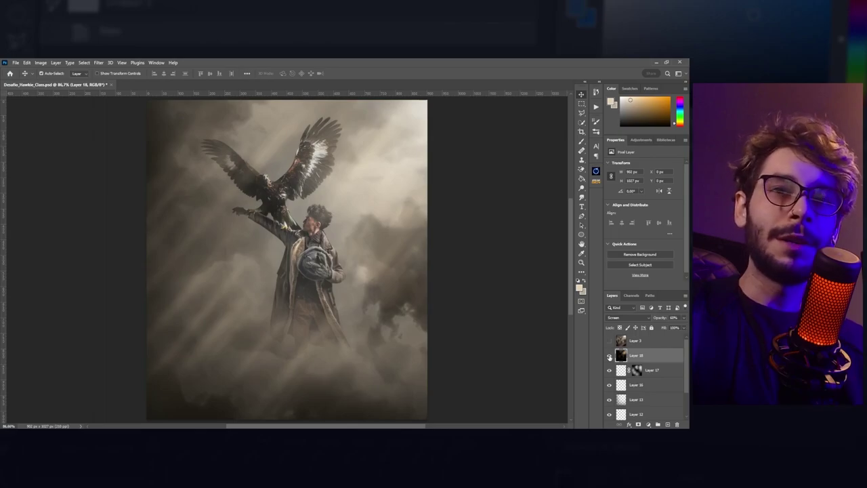
# Stamp visible layers into Layer 19 and convert it to a smart object
pyautogui.hotkey('ctrl', 'shift', 'alt', 'e')
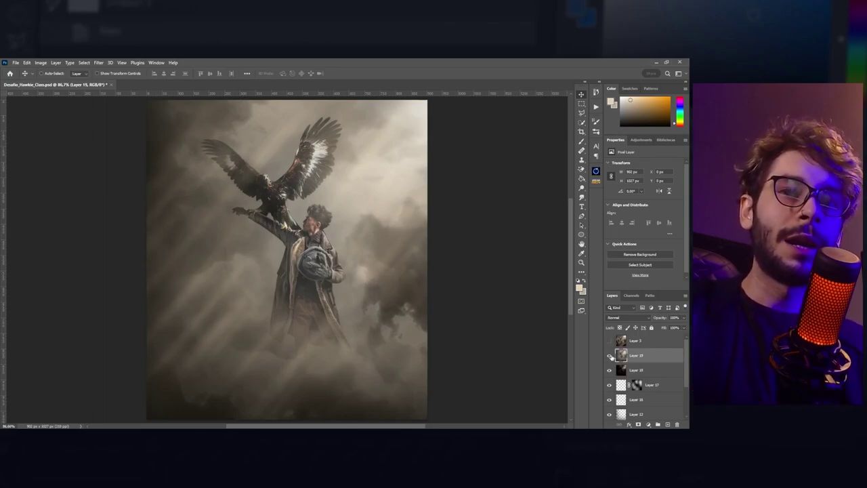
pyautogui.rightClick(662, 357)
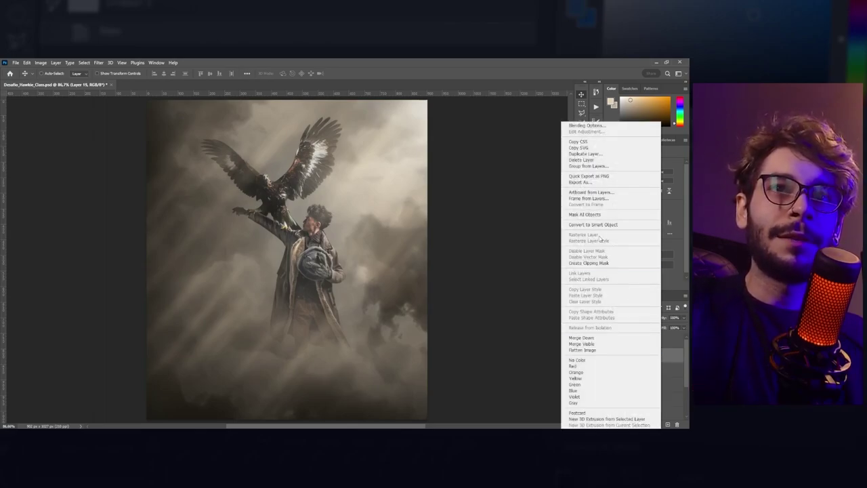
pyautogui.click(598, 224)
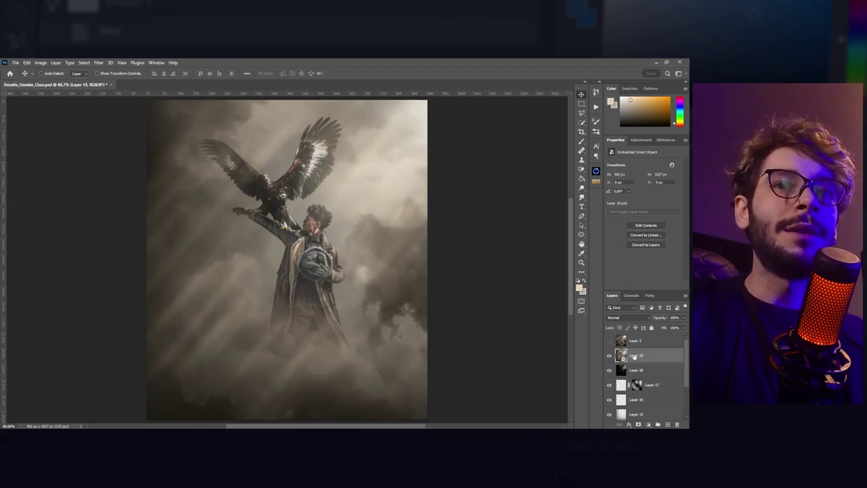
pyautogui.click(99, 63)
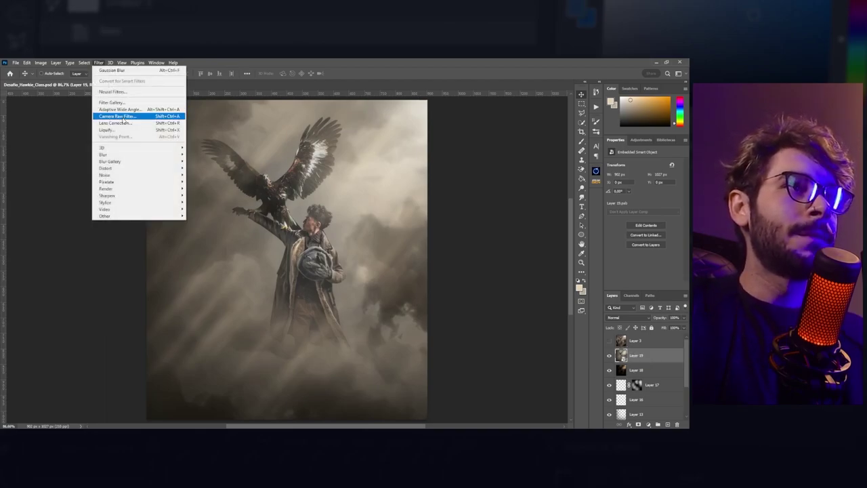
# Grade Layer 19 in Camera Raw: Contrast +18, slightly warmer Temperature, Tint nudged toward magenta
pyautogui.click(123, 119)
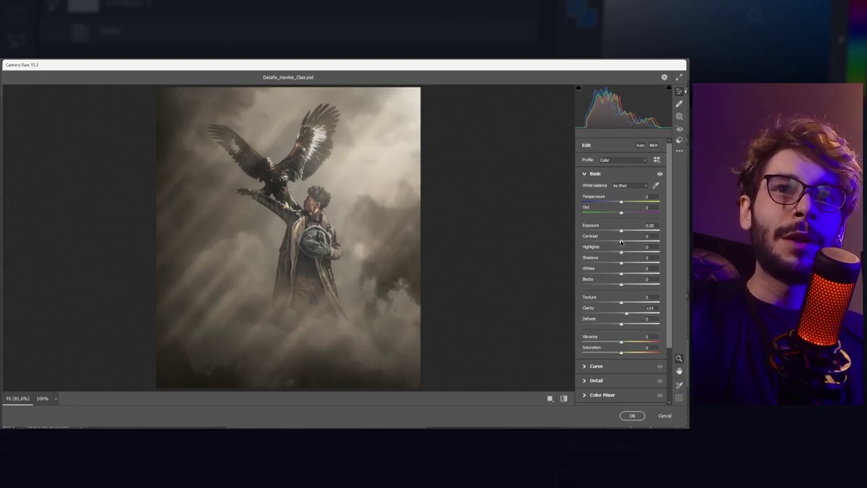
pyautogui.moveTo(622, 242); pyautogui.dragTo(627, 243)
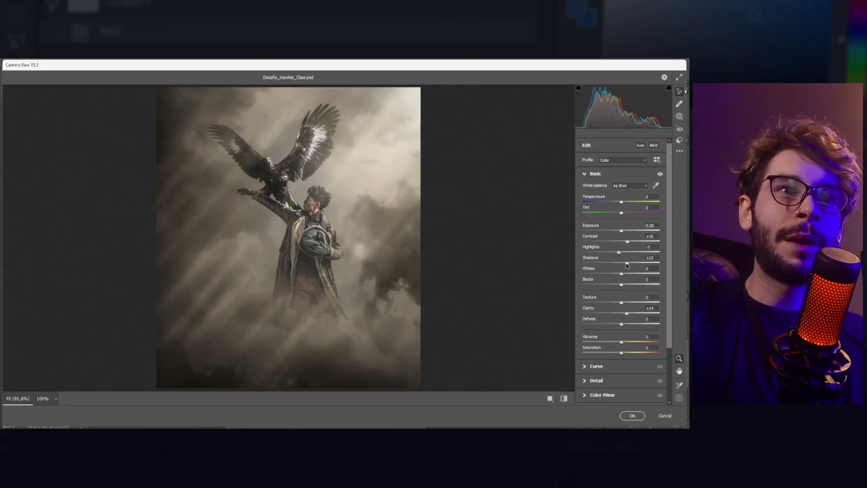
pyautogui.moveTo(621, 201); pyautogui.dragTo(624, 203)
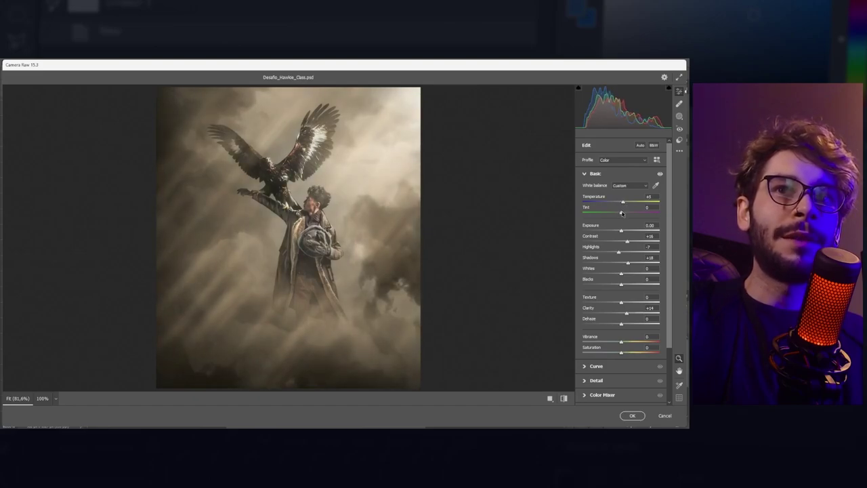
pyautogui.moveTo(619, 214); pyautogui.dragTo(625, 214)
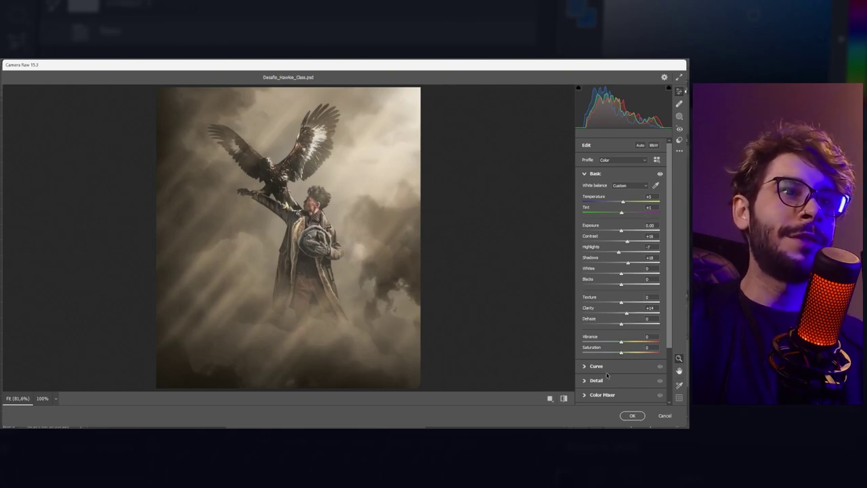
pyautogui.click(631, 415)
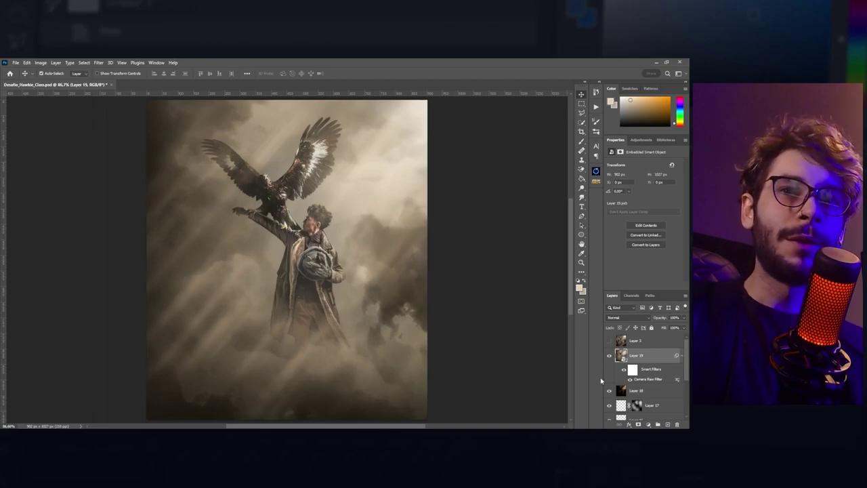
pyautogui.hotkey('ctrl', 'shift', 'alt', 'e')
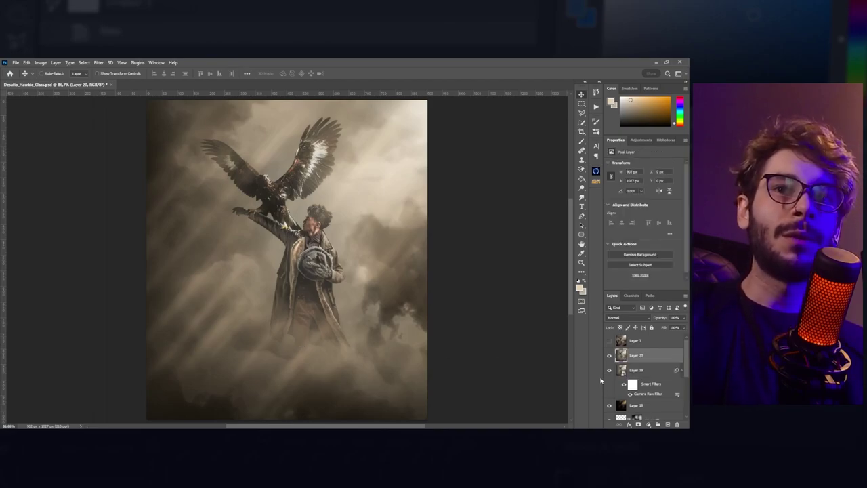
# Outline a single wing feather on Layer 20 with the Polygonal Lasso
pyautogui.click(580, 114)
pyautogui.scroll(2, 328, 128)
pyautogui.scroll(3, 327, 129)
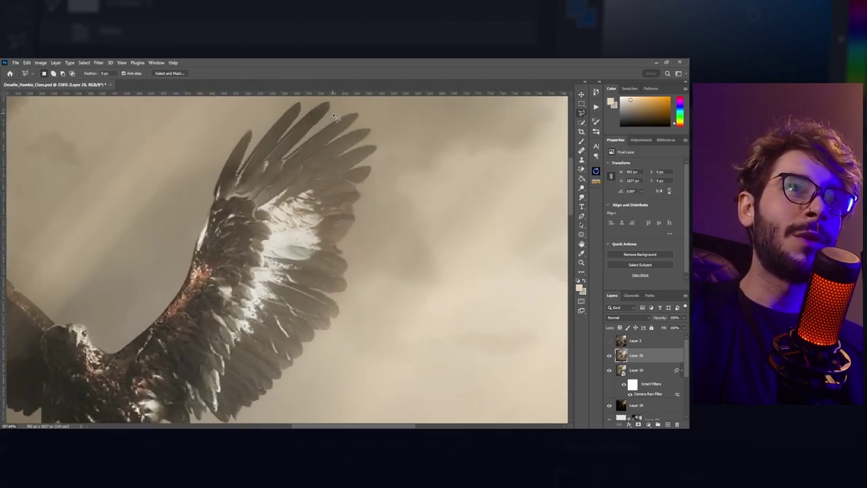
pyautogui.scroll(2, 321, 146)
pyautogui.scroll(1, 316, 162)
pyautogui.click(324, 131)
pyautogui.click(189, 228)
pyautogui.click(125, 301)
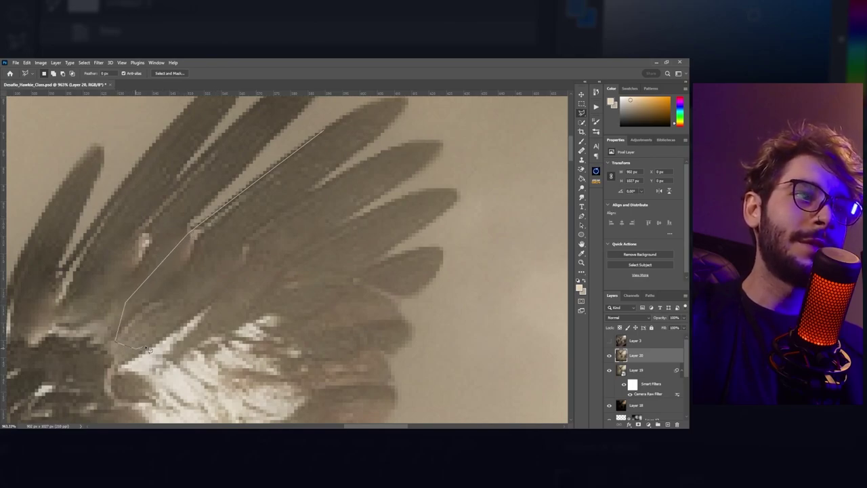
pyautogui.click(234, 277)
pyautogui.click(244, 248)
pyautogui.click(253, 233)
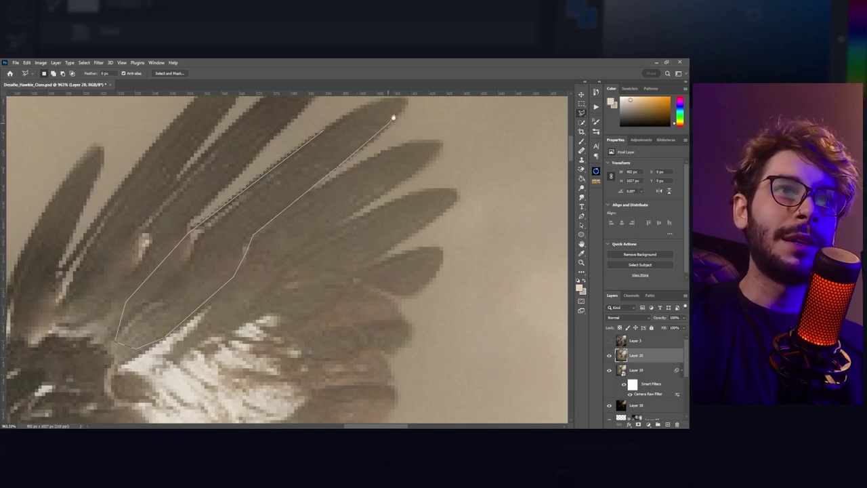
pyautogui.moveTo(399, 110); pyautogui.dragTo(359, 181)
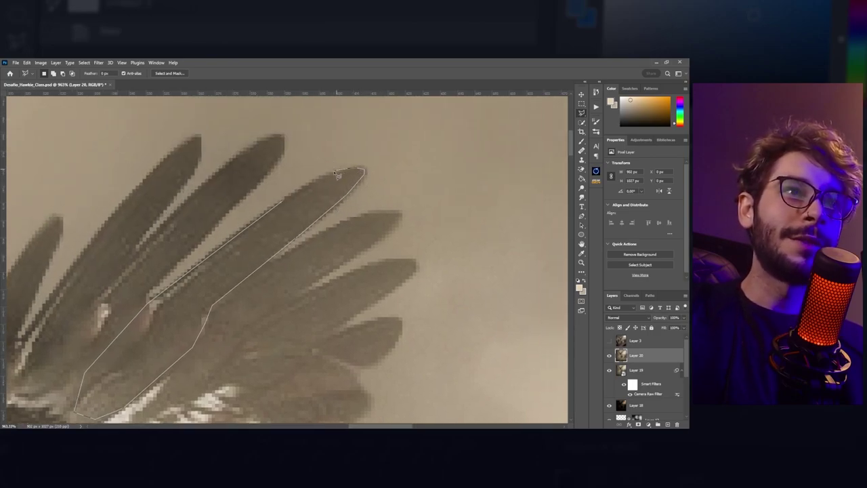
pyautogui.doubleClick(305, 190)
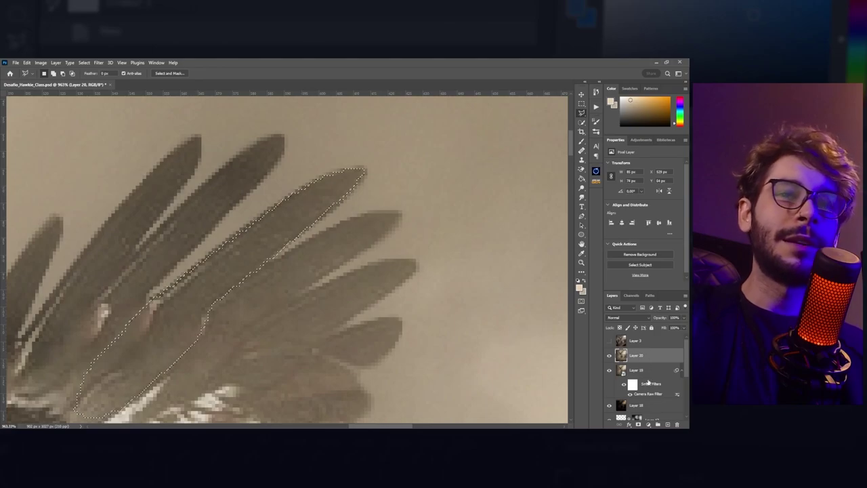
# Mask Layer 20 to the feather, apply the mask, and solo-check the feather
pyautogui.click(638, 424)
pyautogui.press('v')
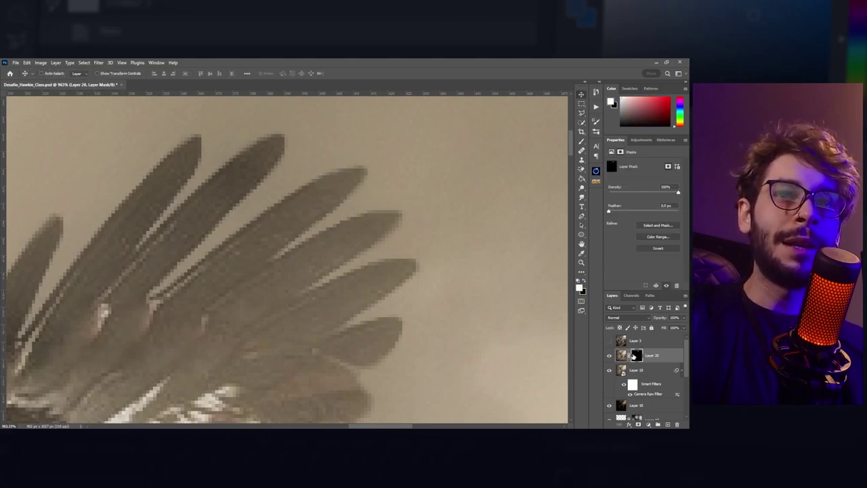
pyautogui.rightClick(636, 357)
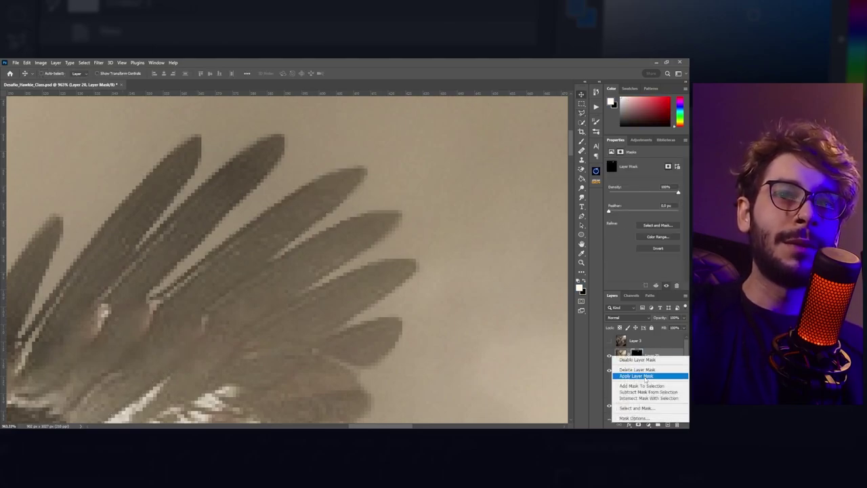
pyautogui.click(644, 376)
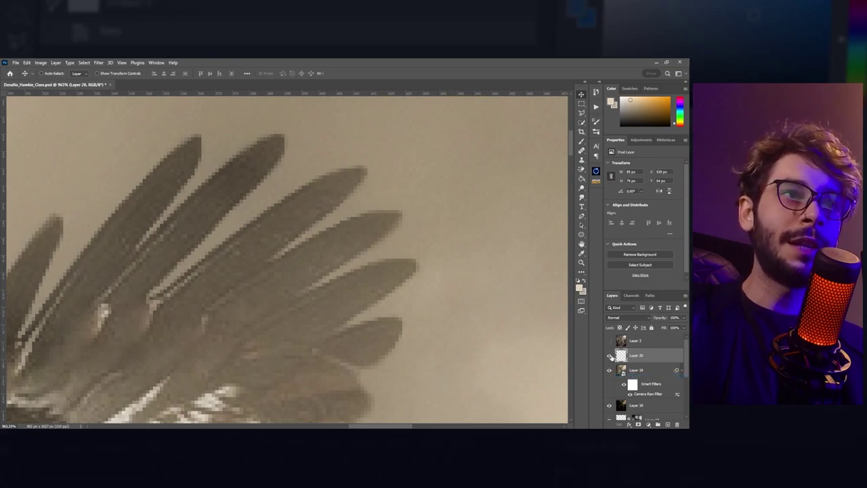
pyautogui.keyDown('alt'); pyautogui.click(610, 356); pyautogui.keyUp('alt')
pyautogui.keyDown('alt'); pyautogui.click(610, 356); pyautogui.keyUp('alt')
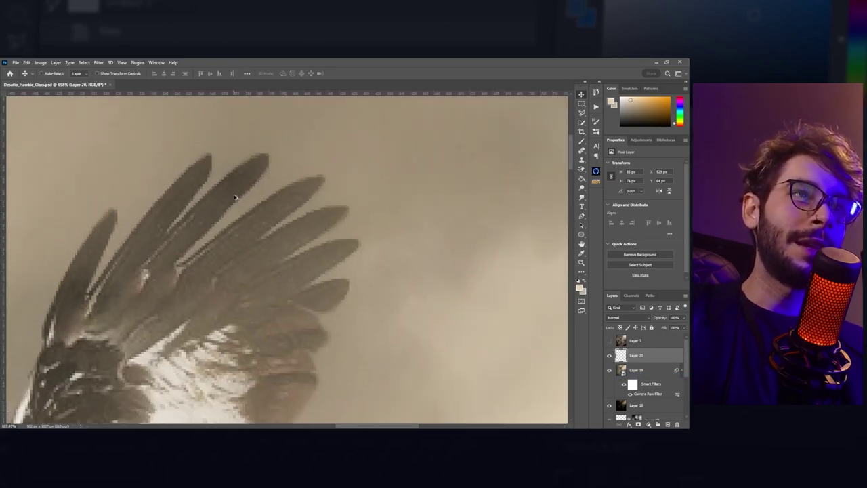
# Zoom back out to the full composition and duplicate the feather as Layer 20 copy
pyautogui.scroll(-5, 237, 196)
pyautogui.scroll(-5, 288, 233)
pyautogui.scroll(-2, 287, 232)
pyautogui.scroll(-3, 312, 251)
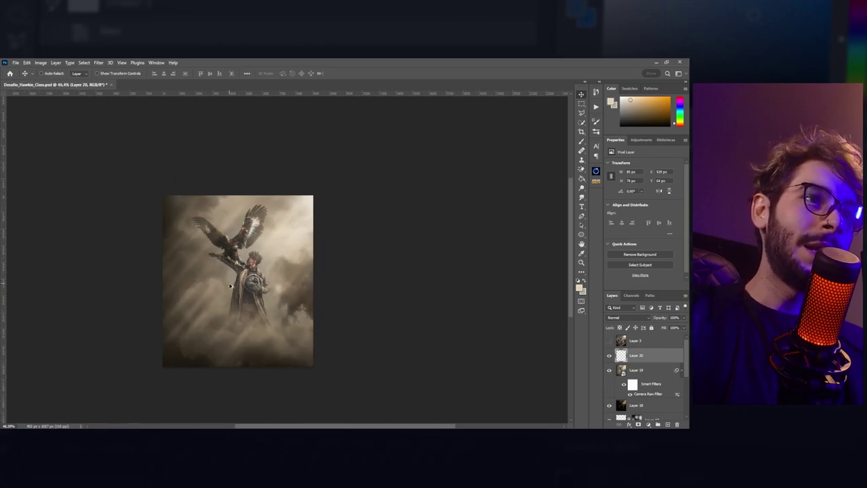
pyautogui.scroll(2, 219, 304)
pyautogui.scroll(1, 215, 310)
pyautogui.moveTo(215, 310); pyautogui.dragTo(223, 305)
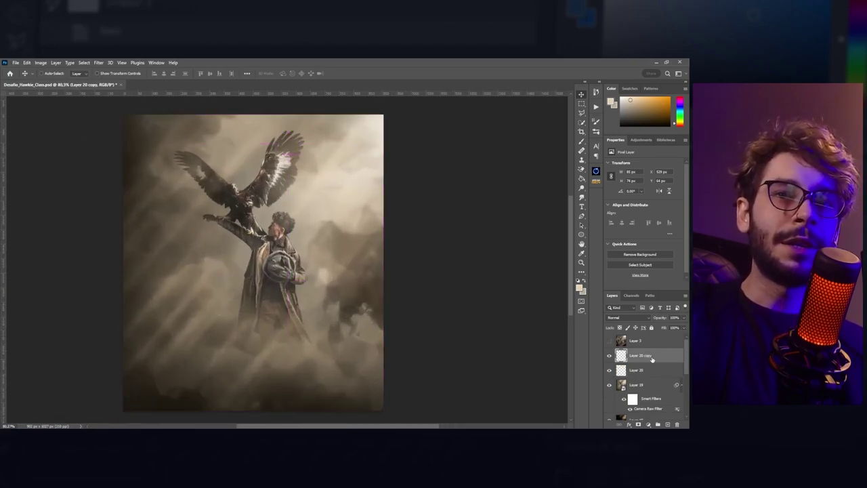
# Rotate and enlarge the feather copy across the lower left, then soften it with Smudge
pyautogui.hotkey('ctrl', 't')
pyautogui.moveTo(255, 199); pyautogui.dragTo(242, 142)
pyautogui.moveTo(292, 141)
pyautogui.mouseDown()
pyautogui.moveTo(124, 305)
pyautogui.moveTo(182, 293)
pyautogui.moveTo(190, 318)
pyautogui.mouseUp()
pyautogui.moveTo(128, 311)
pyautogui.mouseDown()
pyautogui.moveTo(207, 355)
pyautogui.moveTo(256, 332)
pyautogui.moveTo(252, 301)
pyautogui.mouseUp()
pyautogui.press('Return')
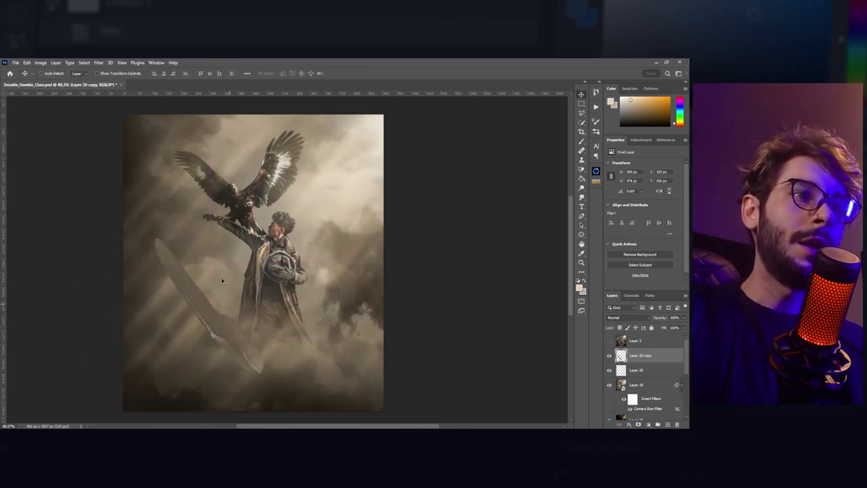
pyautogui.click(581, 198)
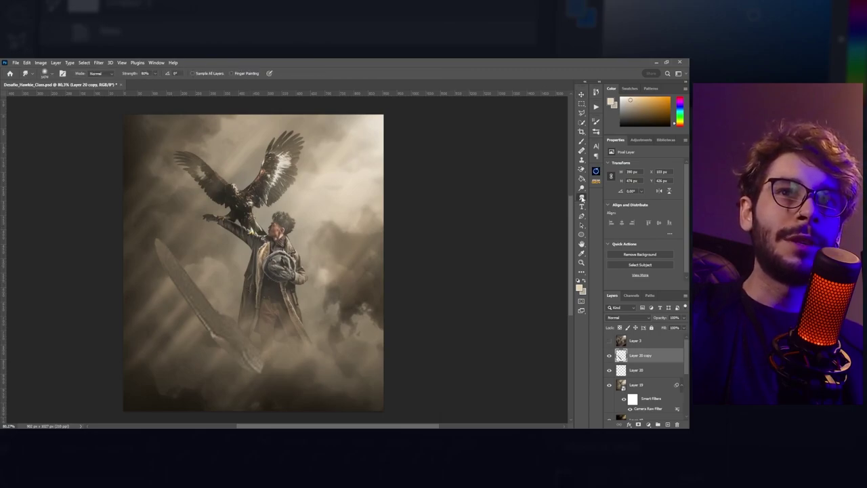
pyautogui.click(605, 212)
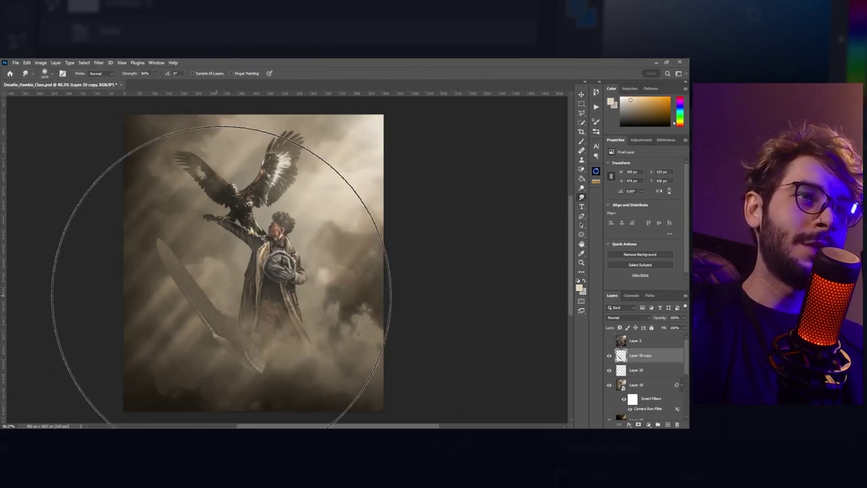
pyautogui.press('v')
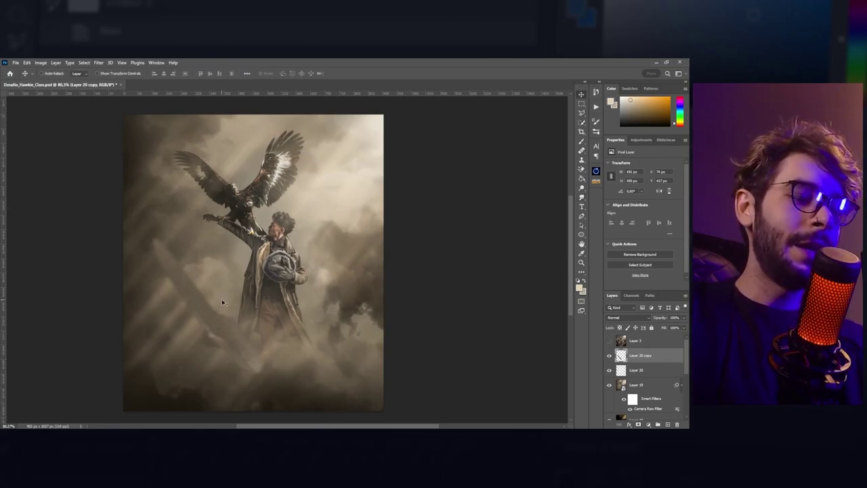
# Darken the feather copy's midtones with Levels and shift it down and left
pyautogui.hotkey('ctrl', 'l')
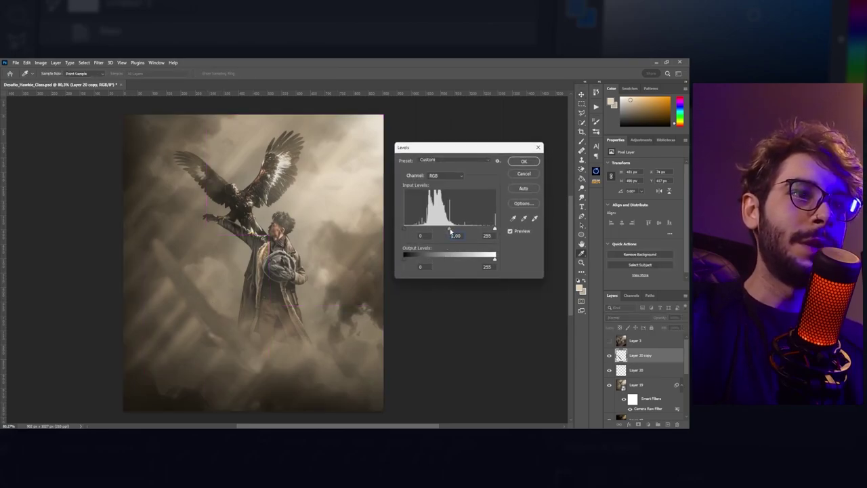
pyautogui.moveTo(450, 231); pyautogui.dragTo(454, 232)
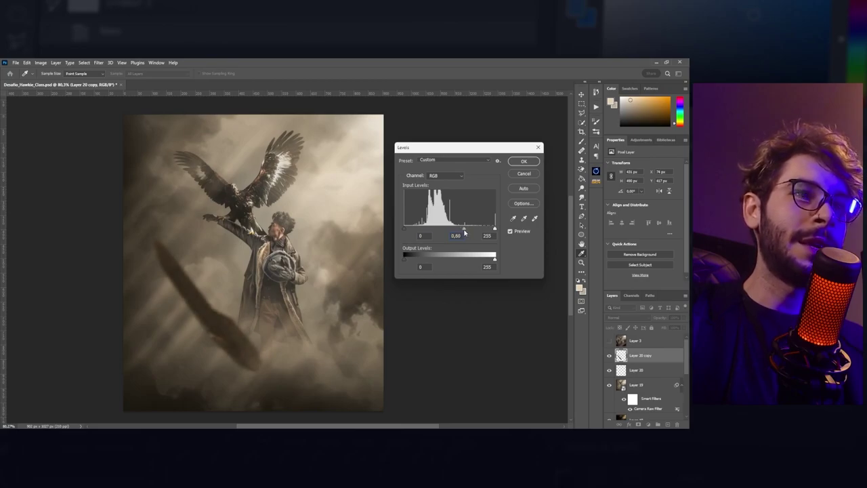
pyautogui.press('Return')
pyautogui.press('v')
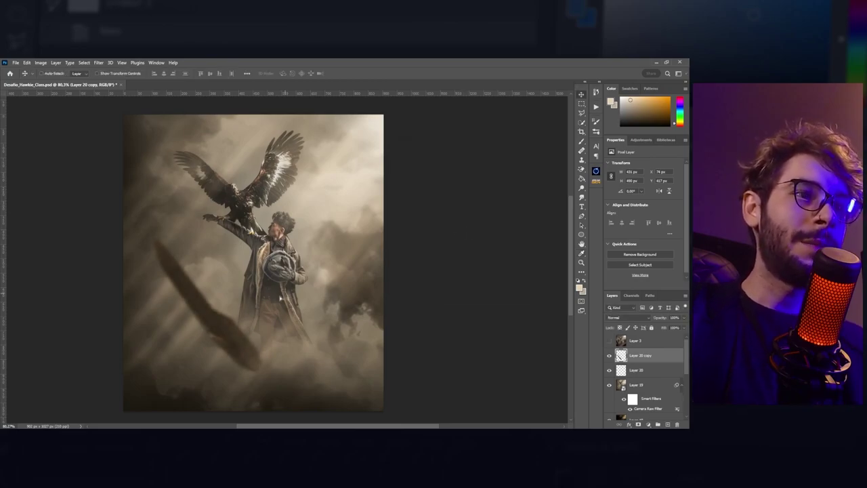
pyautogui.moveTo(268, 269); pyautogui.dragTo(245, 316)
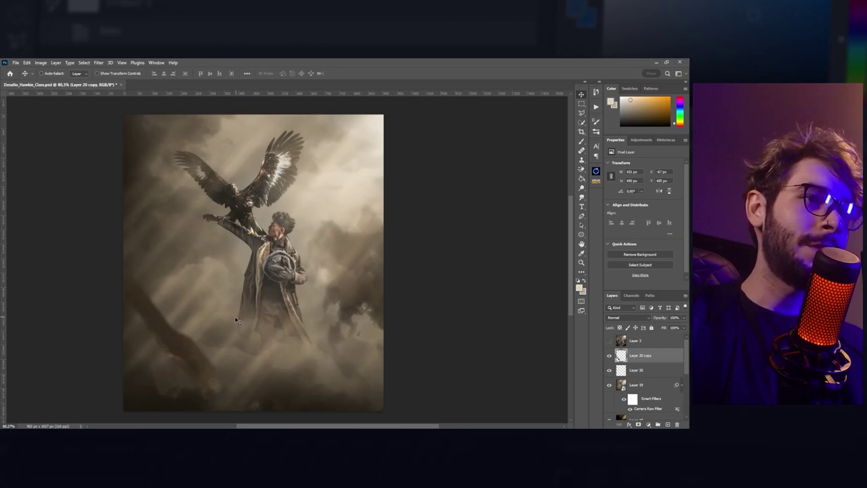
# Duplicate the dark feather, flip it horizontally and rotate it about -138°
pyautogui.hotkey('ctrl', 'j')
pyautogui.hotkey('ctrl', 't')
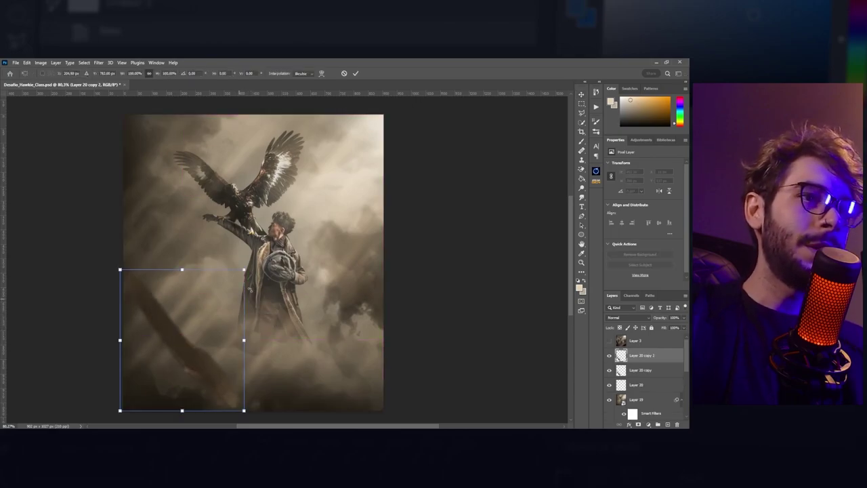
pyautogui.moveTo(250, 290); pyautogui.dragTo(203, 329)
pyautogui.rightClick(195, 326)
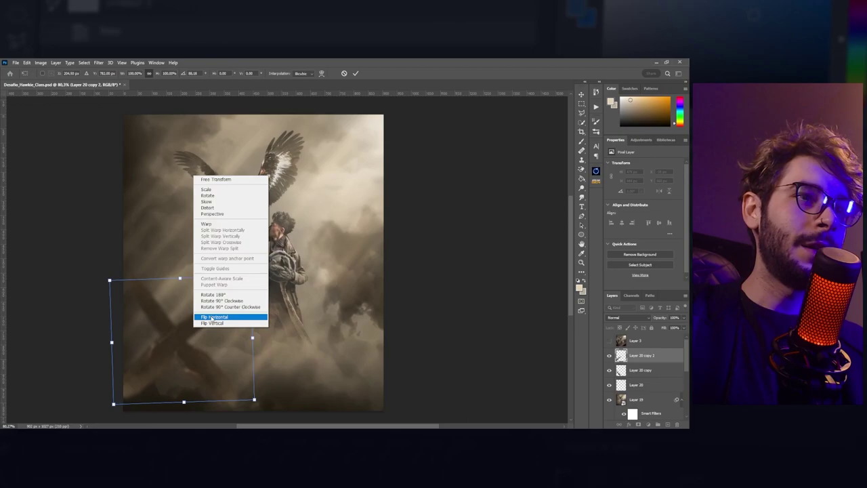
pyautogui.click(213, 317)
pyautogui.moveTo(258, 406); pyautogui.dragTo(218, 377)
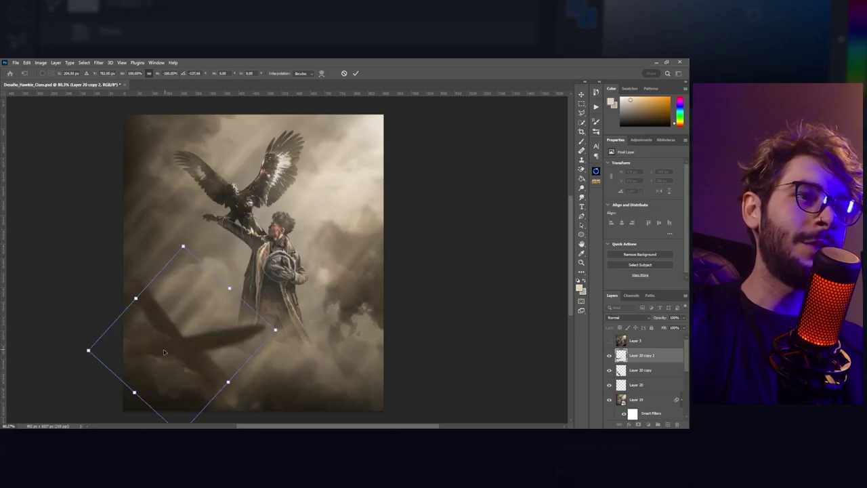
pyautogui.moveTo(168, 364); pyautogui.dragTo(290, 340)
pyautogui.moveTo(304, 305); pyautogui.dragTo(323, 318)
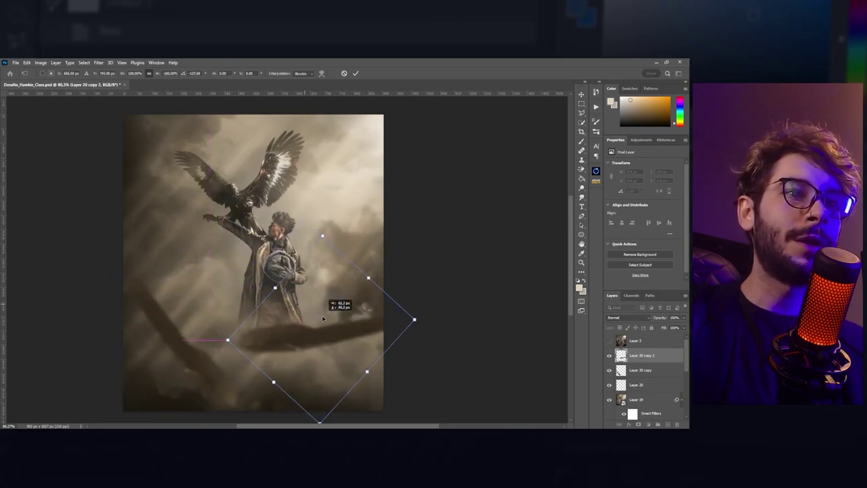
pyautogui.press('Return')
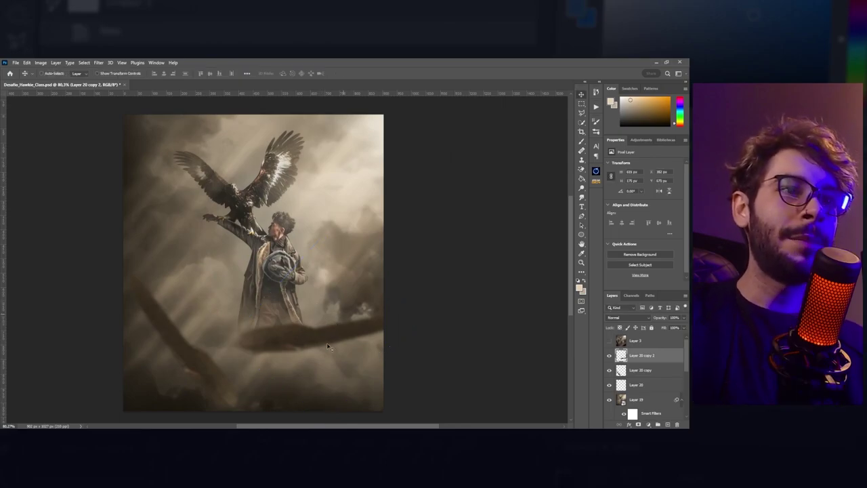
# Move the mirrored feather right into the clouds beside the man's legs
pyautogui.moveTo(283, 346)
pyautogui.mouseDown()
pyautogui.moveTo(335, 340)
pyautogui.moveTo(288, 347)
pyautogui.mouseUp()
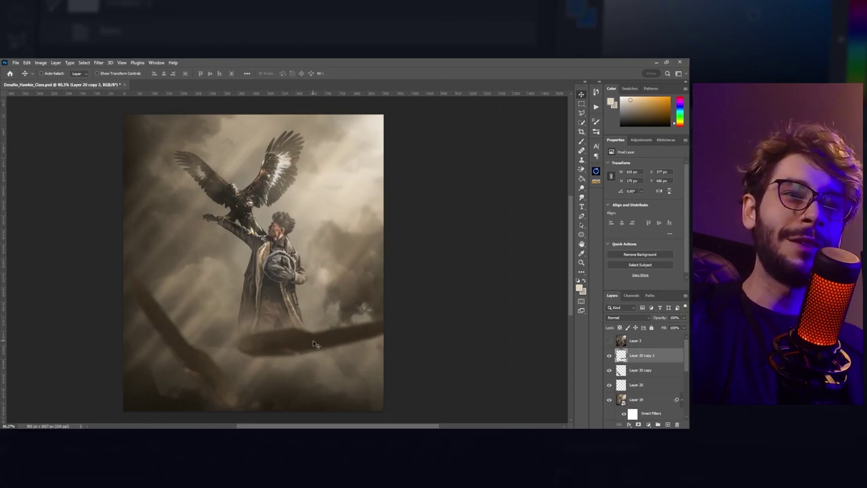
pyautogui.moveTo(313, 340); pyautogui.dragTo(362, 345)
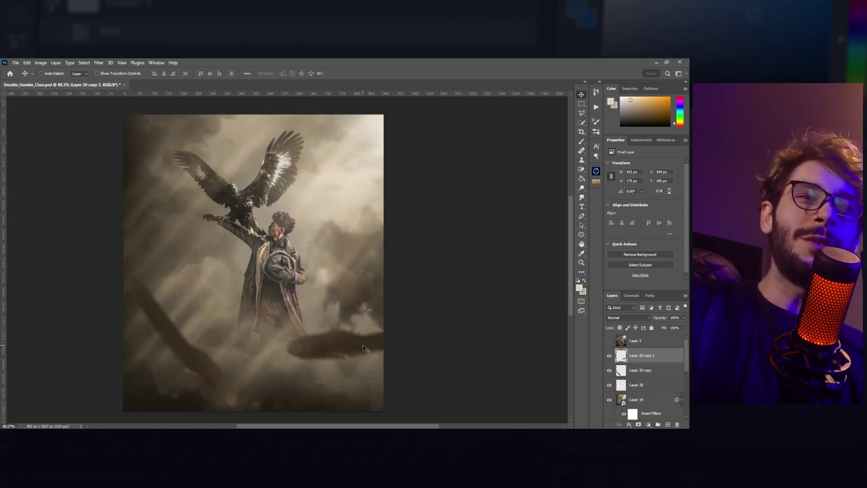
pyautogui.moveTo(355, 345); pyautogui.dragTo(368, 323)
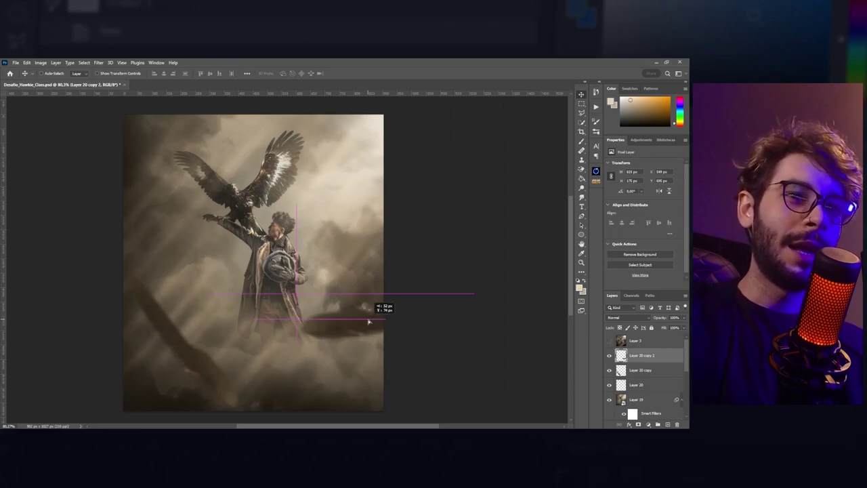
pyautogui.scroll(-1, 367, 340)
pyautogui.scroll(1, 304, 312)
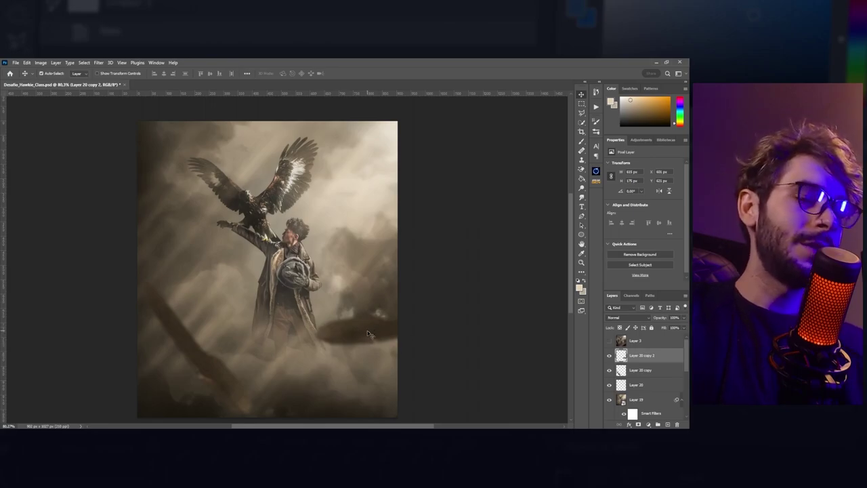
# Duplicate the feather near the arm and shrink the copy to a small stroke
pyautogui.moveTo(368, 333); pyautogui.dragTo(273, 237)
pyautogui.hotkey('ctrl', 't')
pyautogui.moveTo(217, 247)
pyautogui.mouseDown()
pyautogui.moveTo(257, 237)
pyautogui.moveTo(255, 225)
pyautogui.moveTo(195, 291)
pyautogui.mouseUp()
# Shrink the small feather further and place another small copy nearby
pyautogui.press('Return')
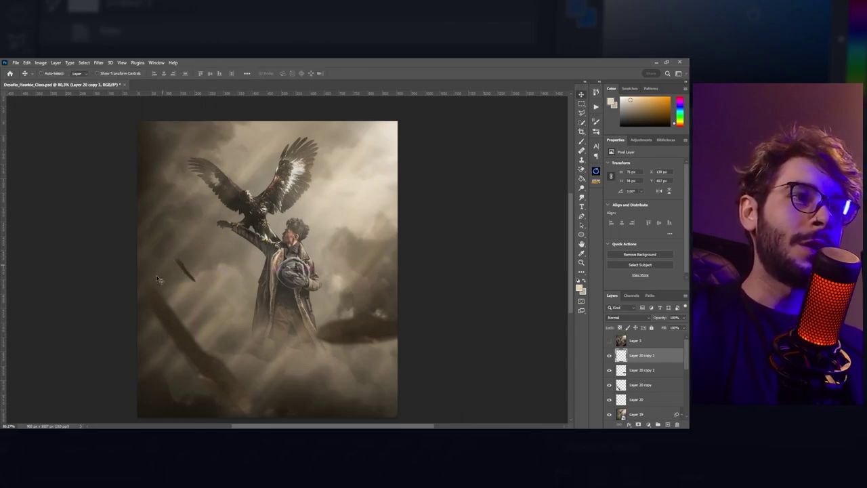
pyautogui.hotkey('ctrl', 't')
pyautogui.moveTo(195, 279); pyautogui.dragTo(202, 292)
pyautogui.press('Return')
pyautogui.hotkey('ctrl', 't')
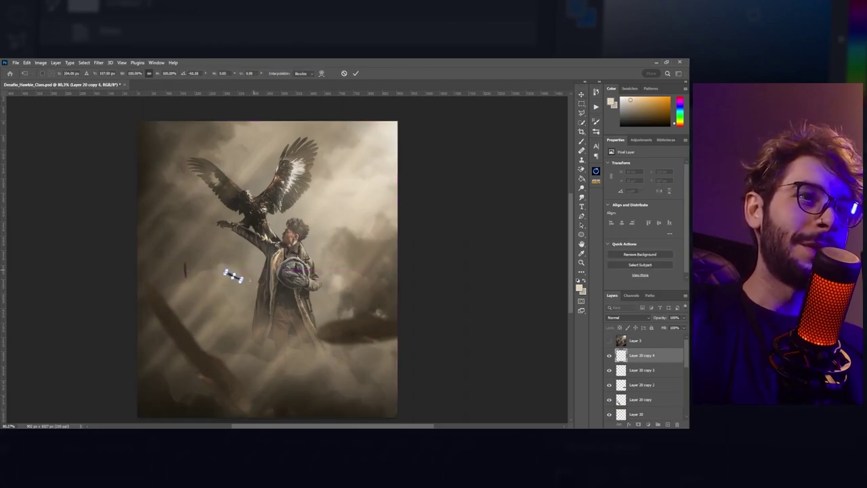
pyautogui.press('Return')
pyautogui.moveTo(251, 275); pyautogui.dragTo(242, 303)
# Rotate the upper-right feather about -15°, mirror another copy horizontally, and select the feather layers
pyautogui.hotkey('ctrl', 't')
pyautogui.moveTo(400, 241); pyautogui.dragTo(401, 228)
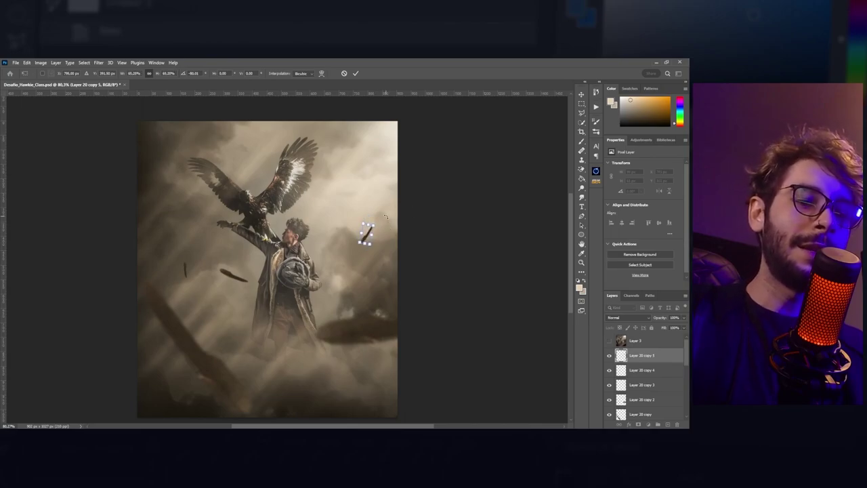
pyautogui.press('Return')
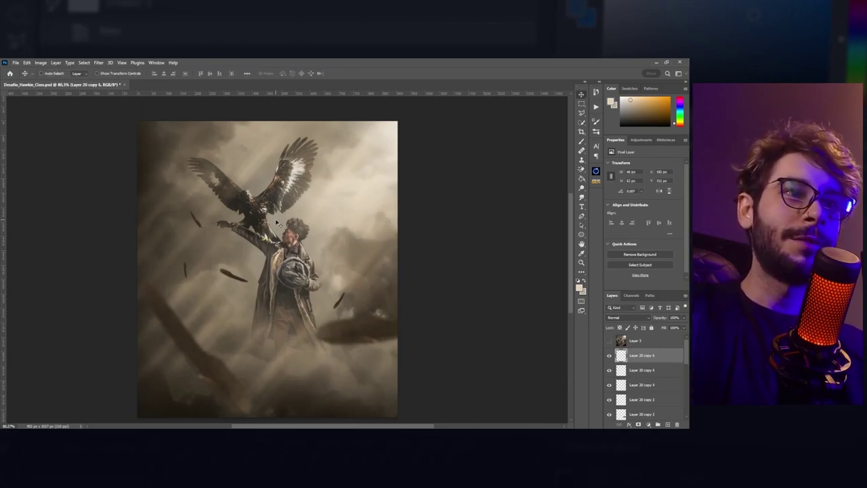
pyautogui.hotkey('ctrl', 't')
pyautogui.rightClick(335, 262)
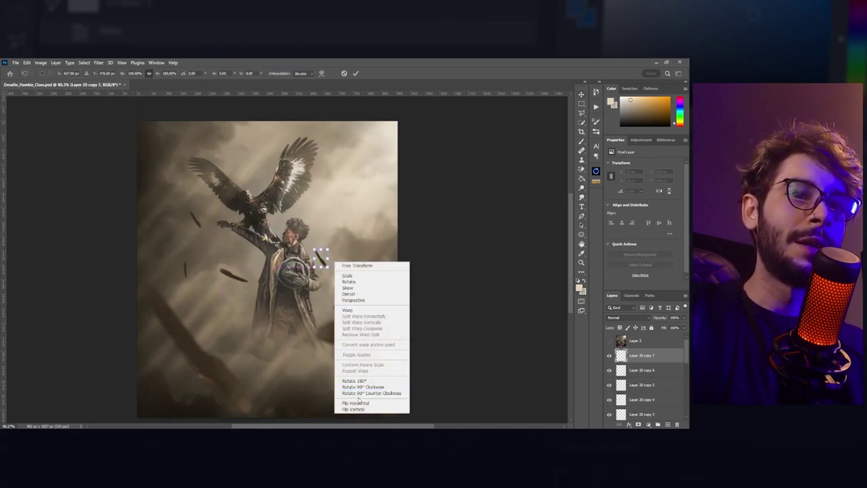
pyautogui.click(357, 403)
pyautogui.press('Return')
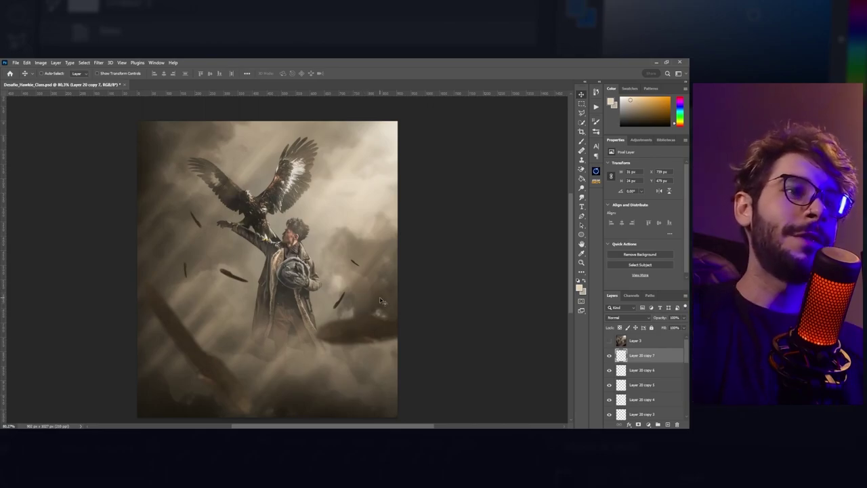
pyautogui.keyDown('shift'); pyautogui.click(636, 340); pyautogui.keyUp('shift')
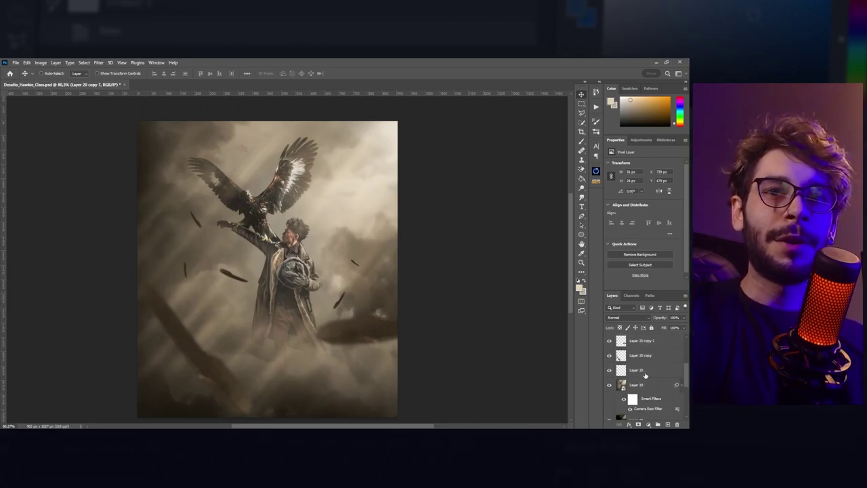
# Group the selected Layer 20 feather copies into Group 1 with Ctrl+G
pyautogui.hotkey('ctrl', 'g')
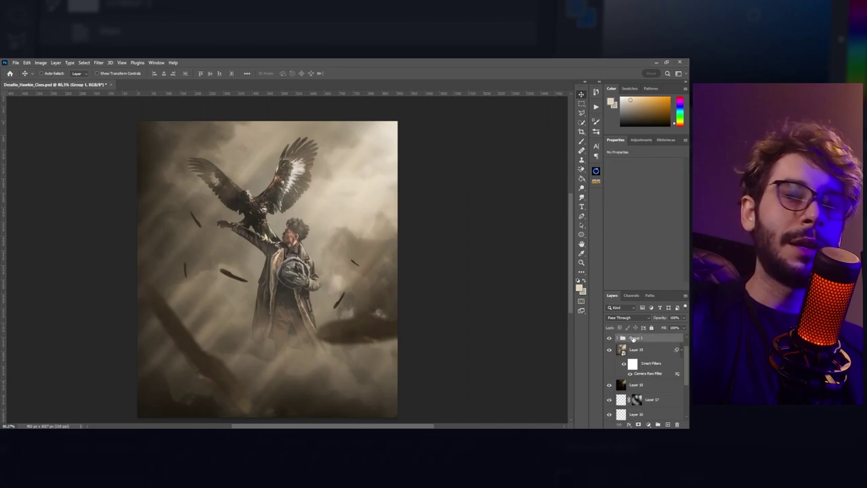